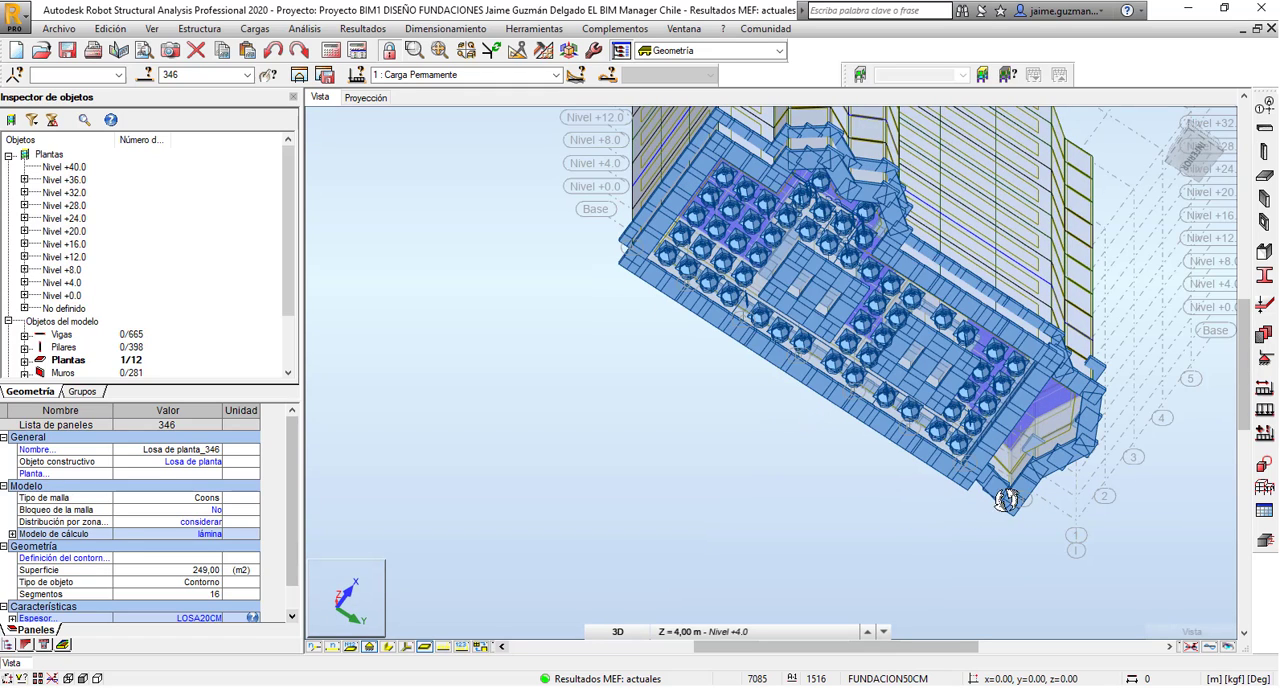
Select the beams and nodes along the lower foundation edge at the building's corner, working from the right-side elevation.
middle_click_drag(631, 323, 709, 522, "shift")
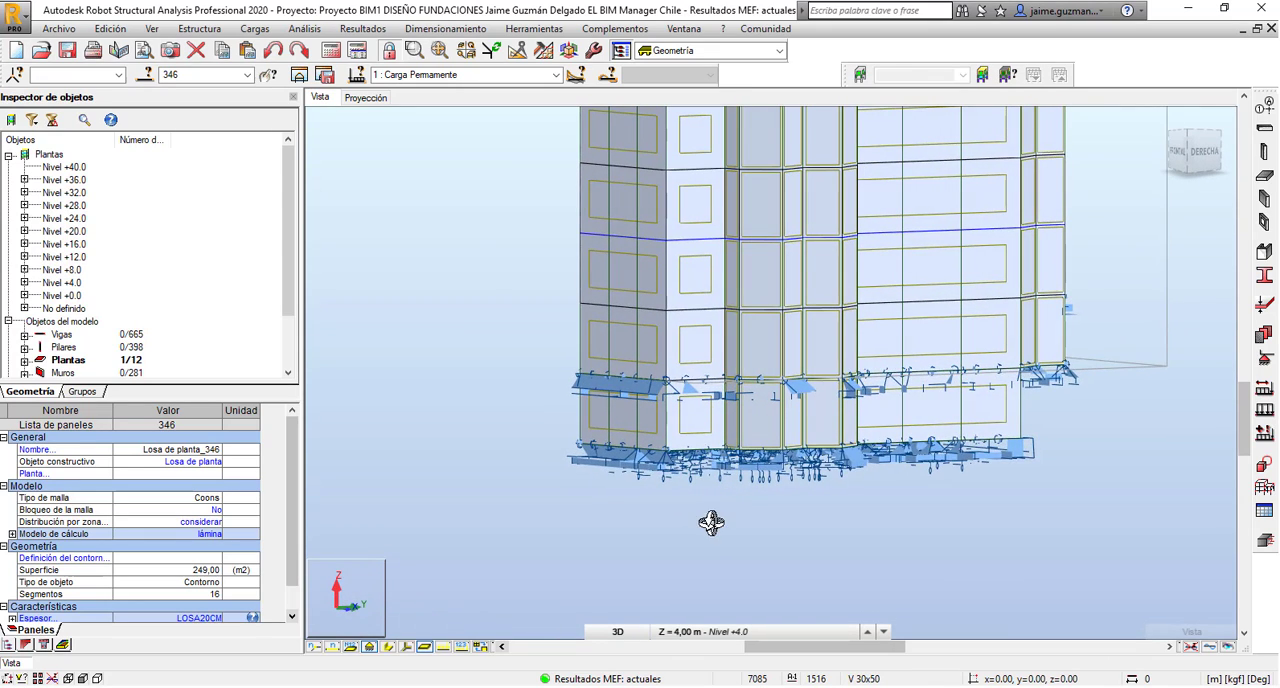
middle_click_drag(866, 514, 691, 547)
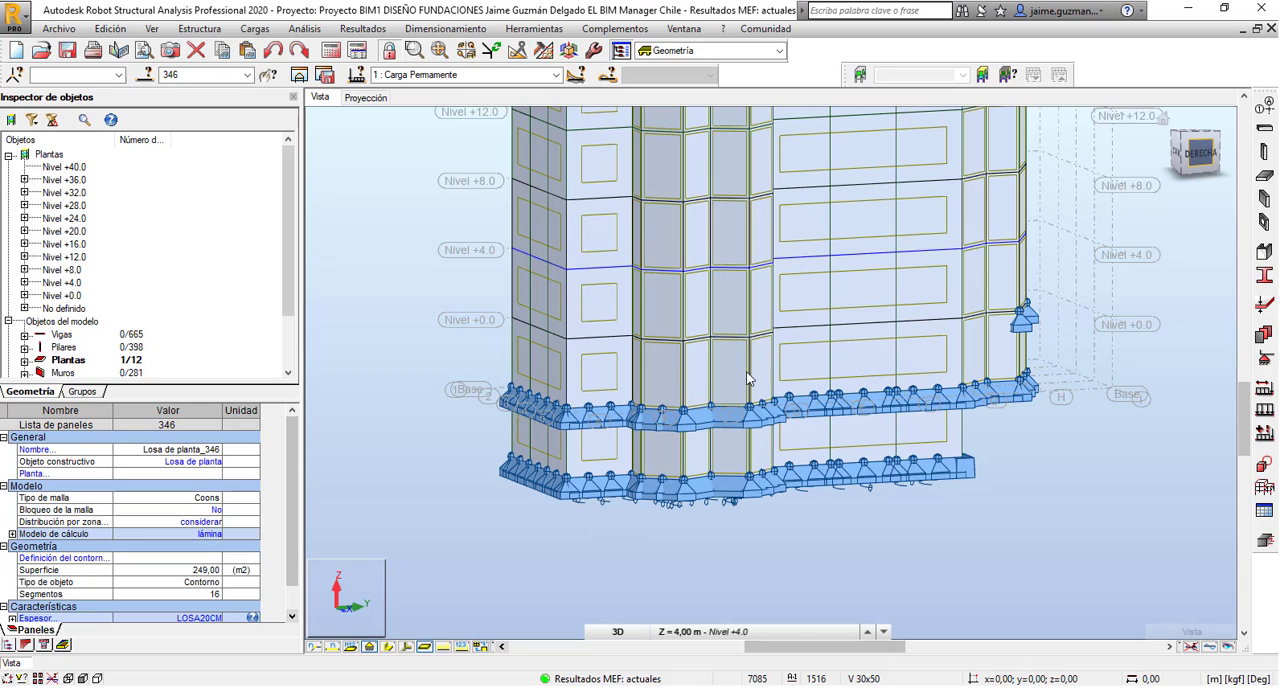
left_click(1202, 158)
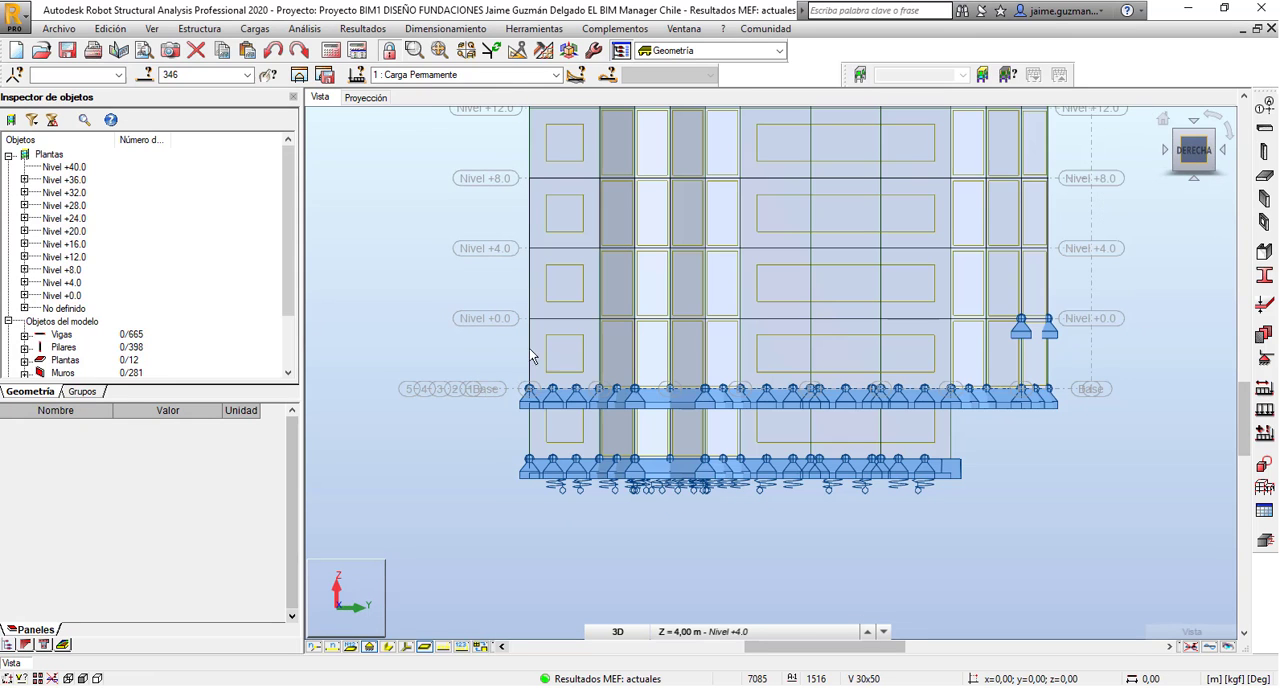
scroll(514, 485, "up", 2)
scroll(514, 483, "up", 2)
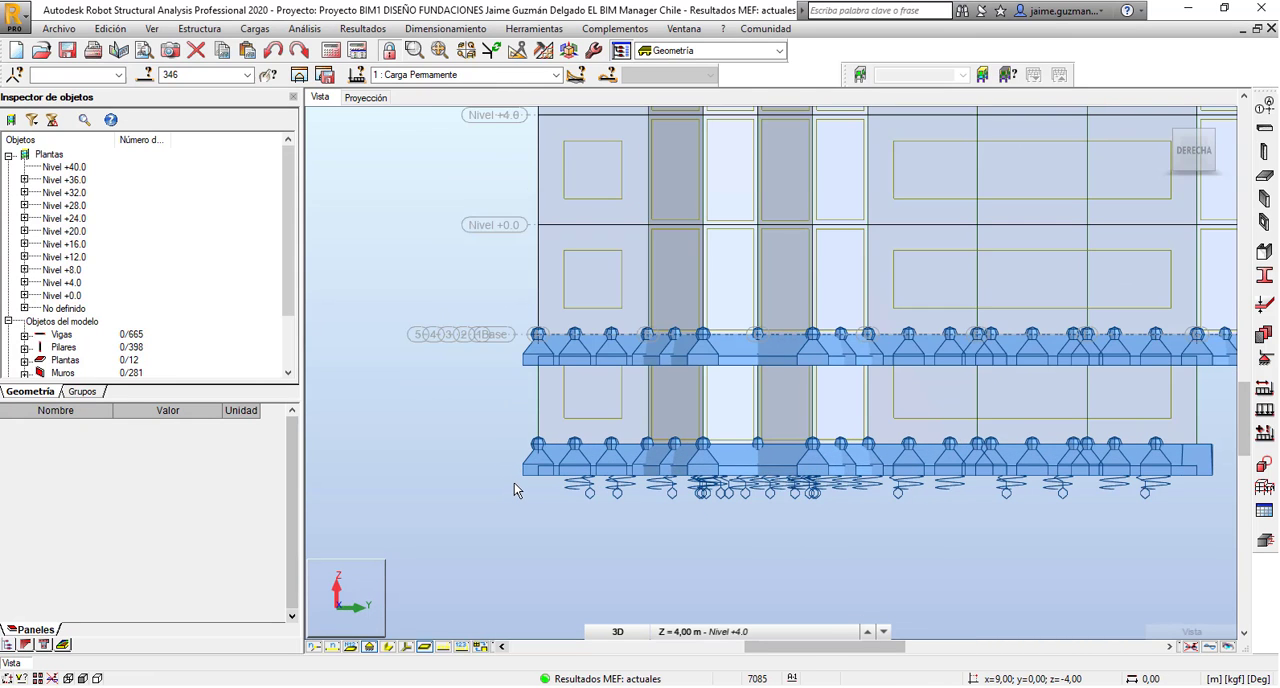
scroll(498, 512, "up", 1)
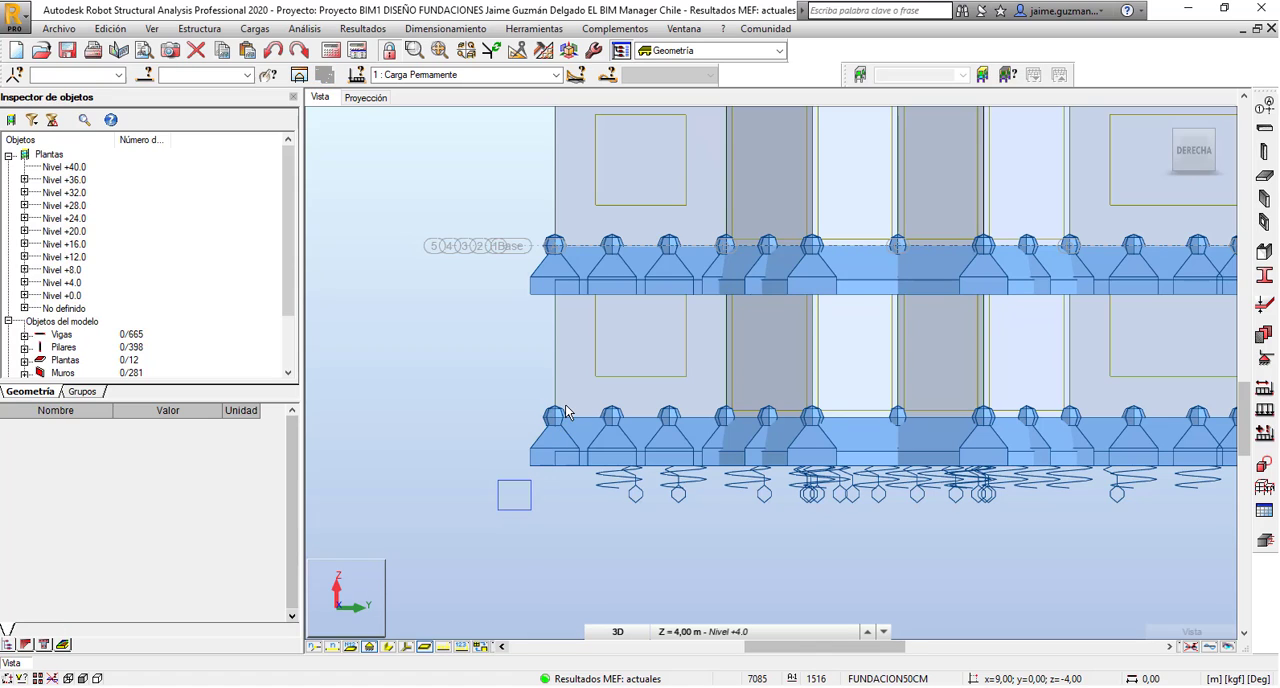
left_click_drag(566, 411, 585, 512)
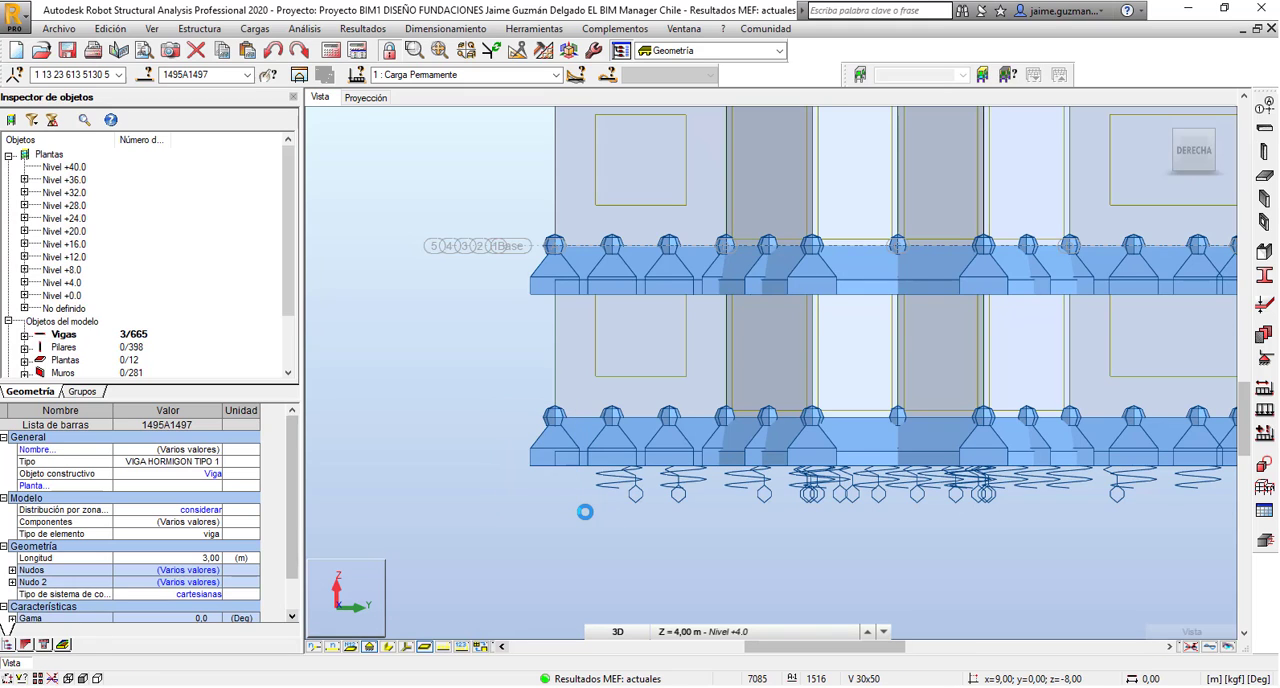
Send the selected elements to the provided reinforcement of RC elements design and accept the beam parameters with simple cases.
scroll(525, 437, "down", 2)
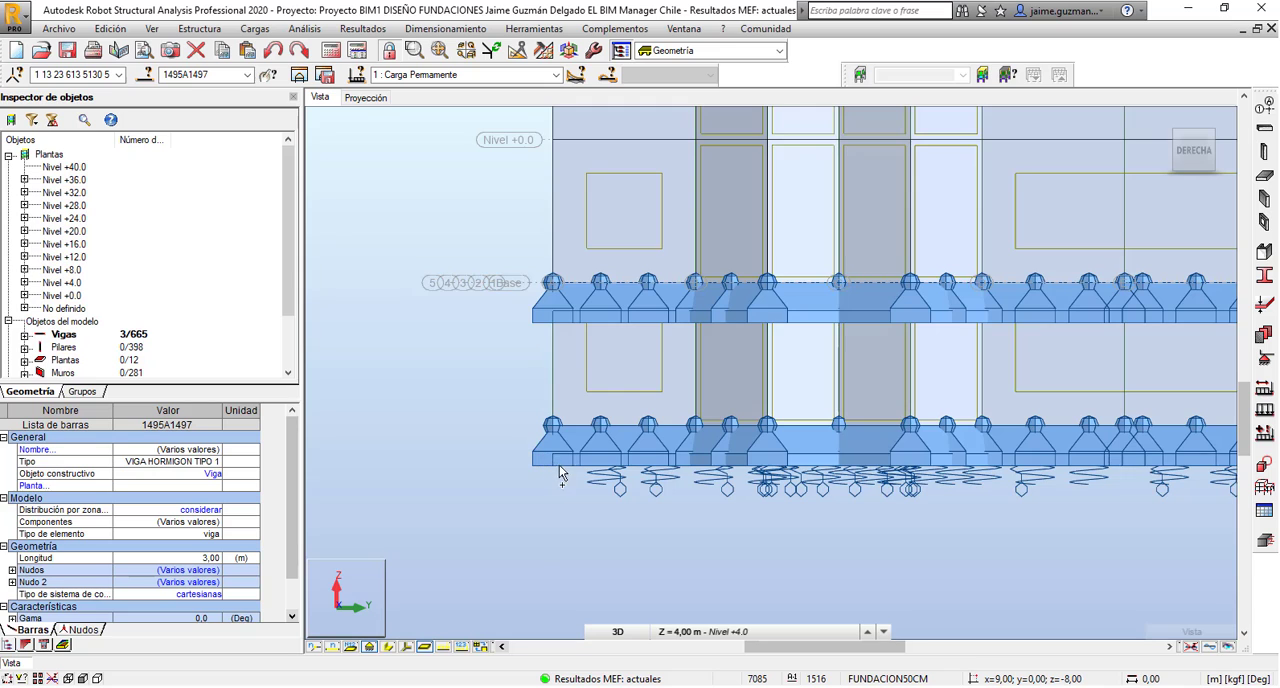
middle_click_drag(545, 462, 450, 392, "shift")
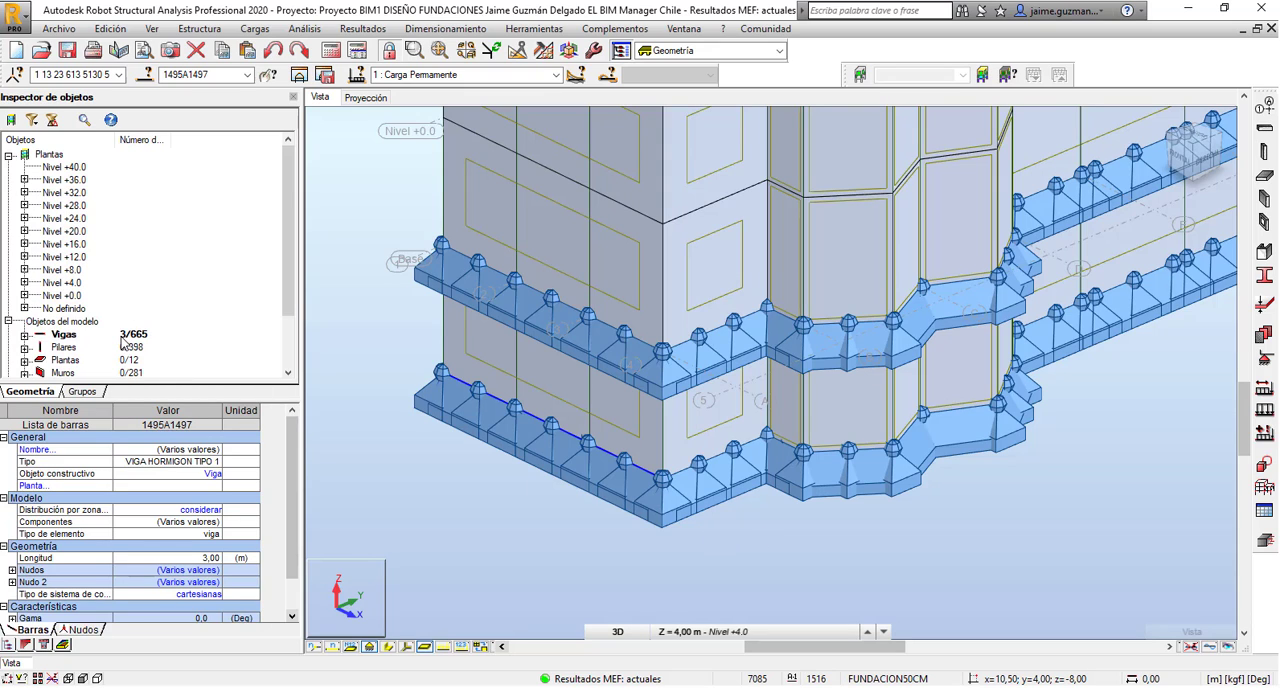
scroll(630, 519, "down", 1)
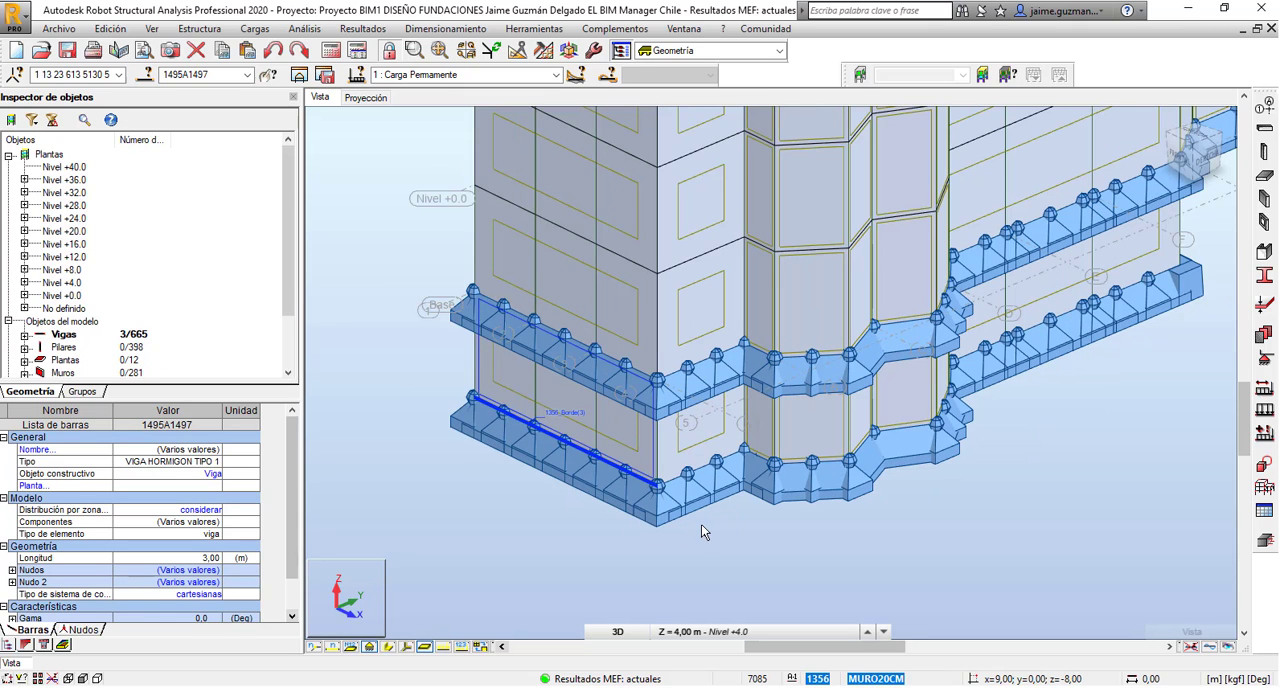
scroll(621, 538, "down", 2)
middle_click_drag(889, 525, 803, 528)
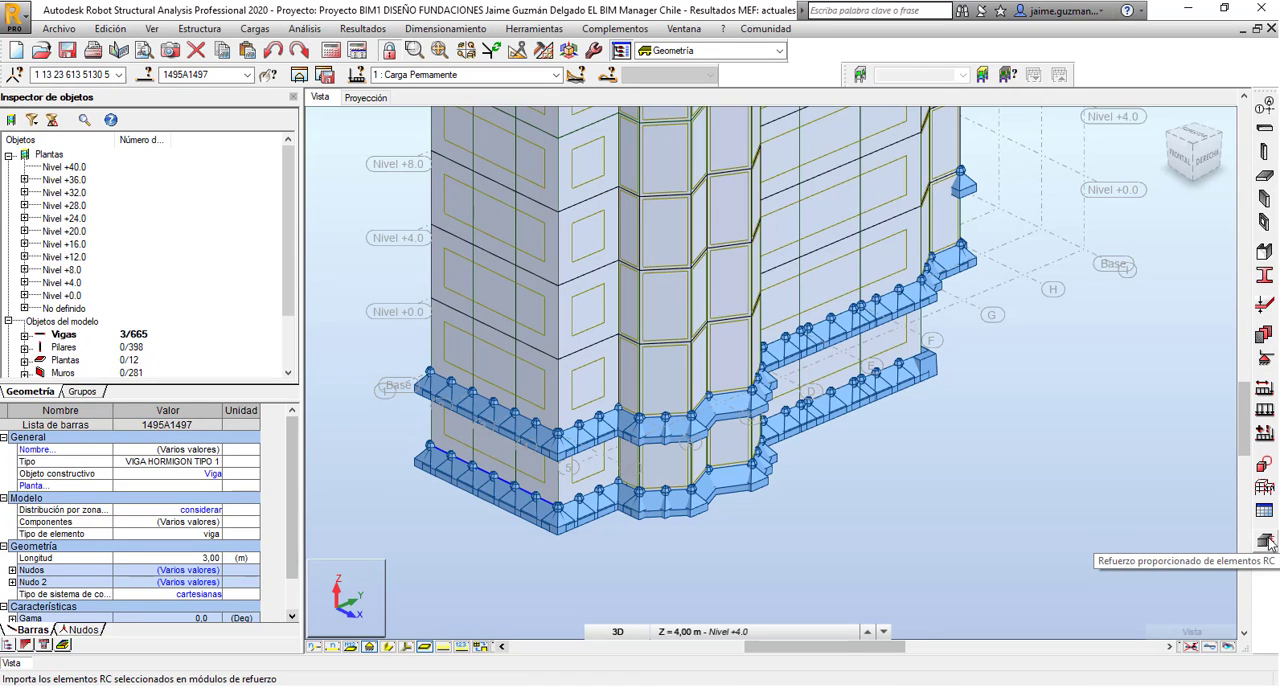
left_click(1266, 541)
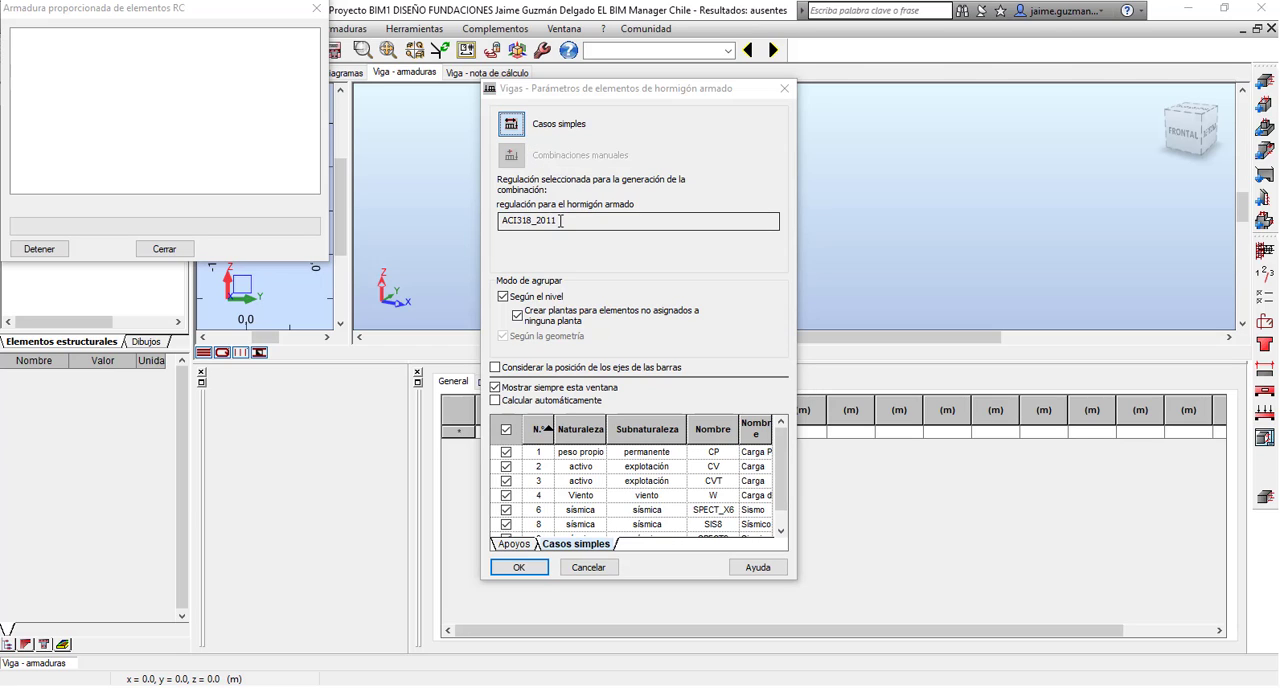
double_click(550, 220)
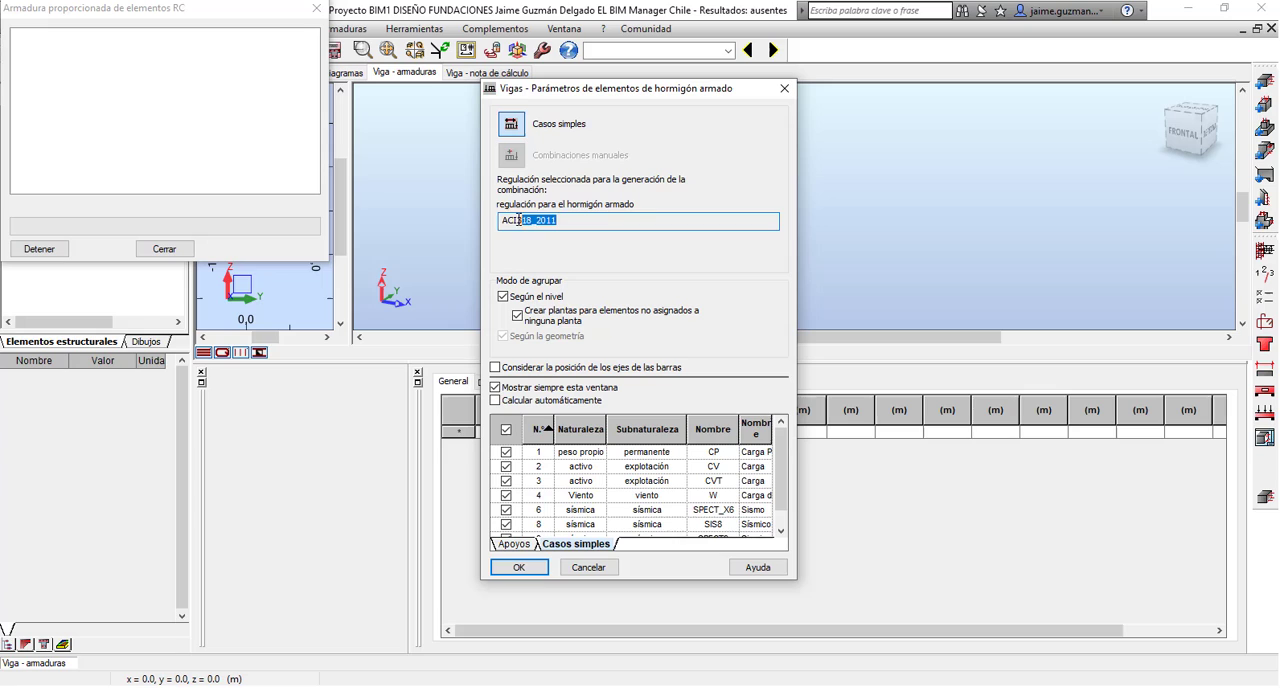
left_click(519, 568)
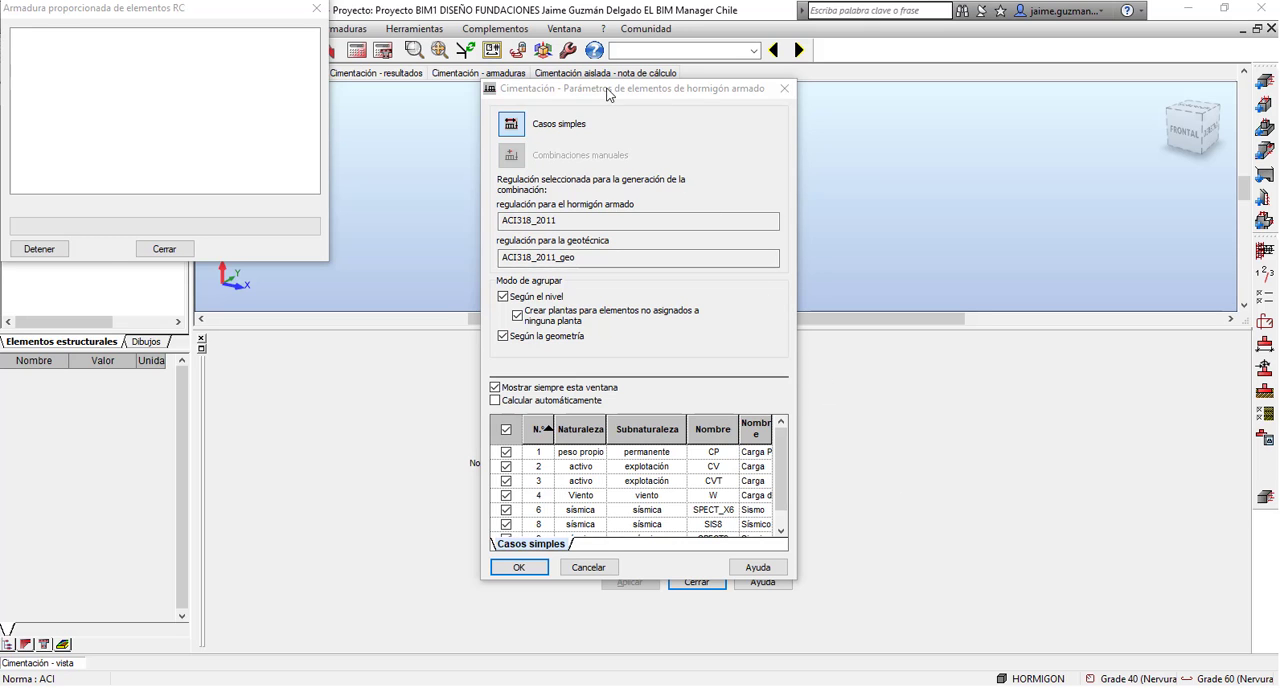
Check the concrete and geotechnical codes in the foundation parameters and accept them with simple cases and grouping by level and geometry.
left_click_drag(606, 89, 573, 118)
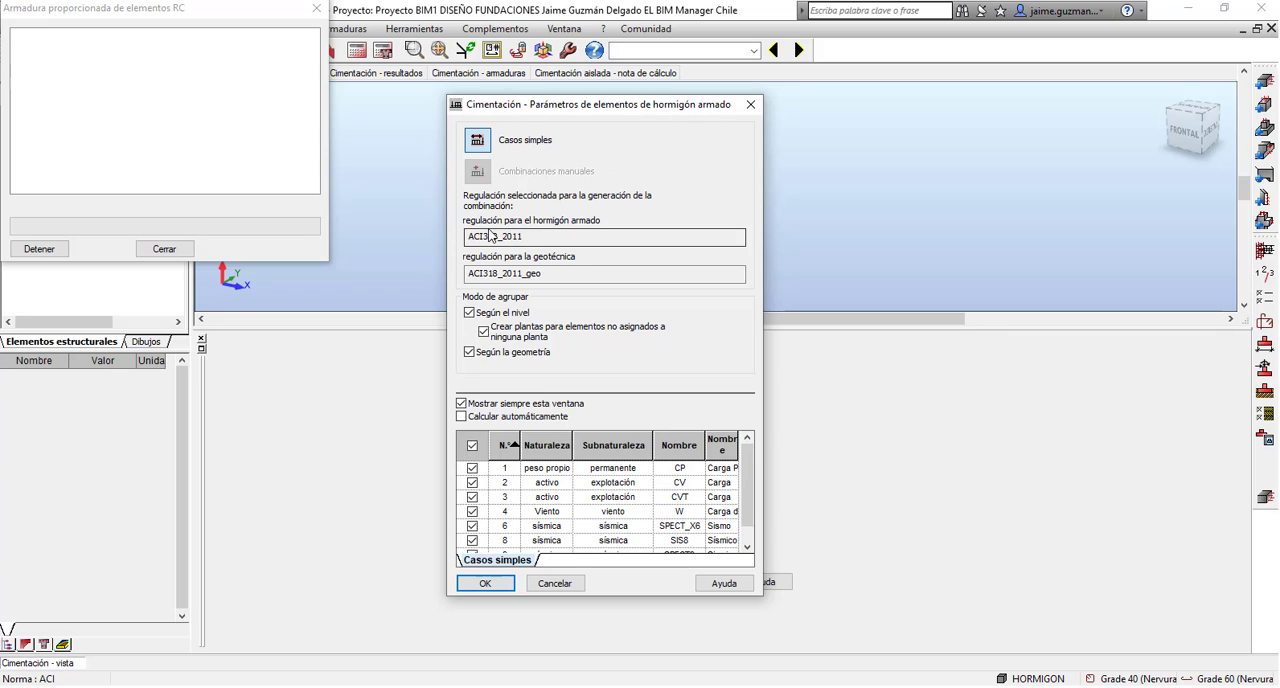
left_click_drag(525, 237, 470, 238)
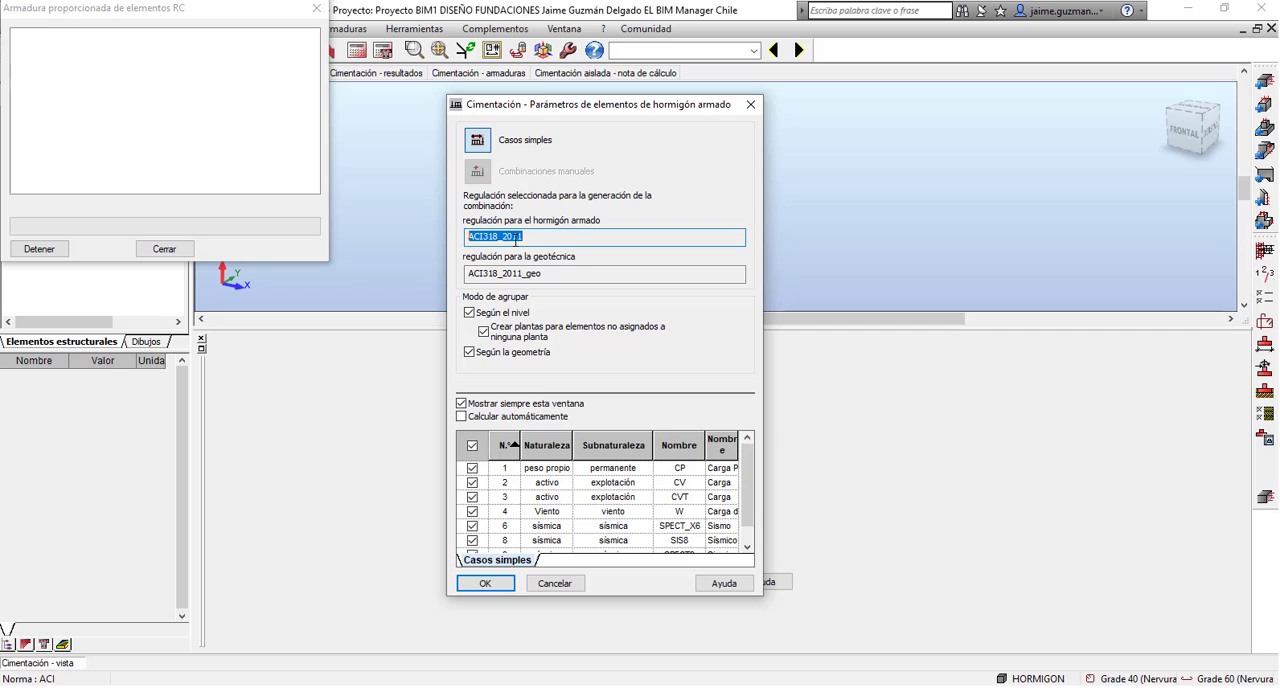
left_click_drag(537, 273, 466, 276)
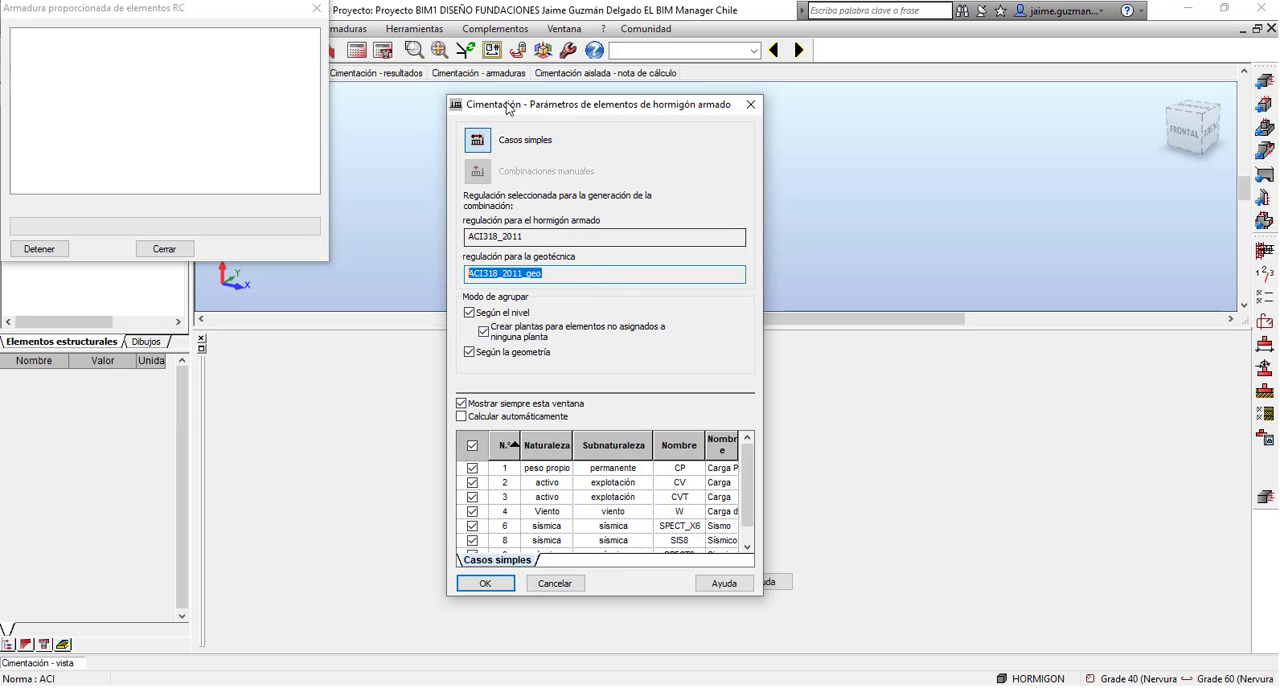
left_click(500, 584)
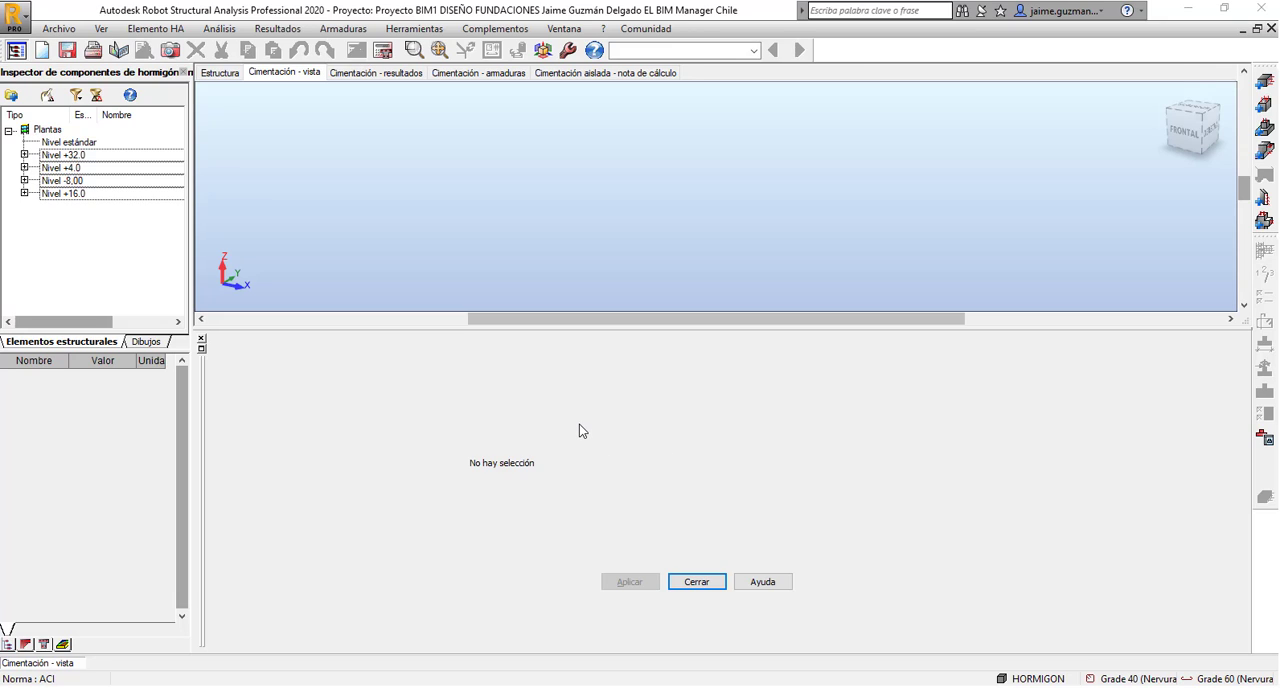
Open the foundation element listed under Nivel +16.0 and bring it into close view.
left_click(24, 194)
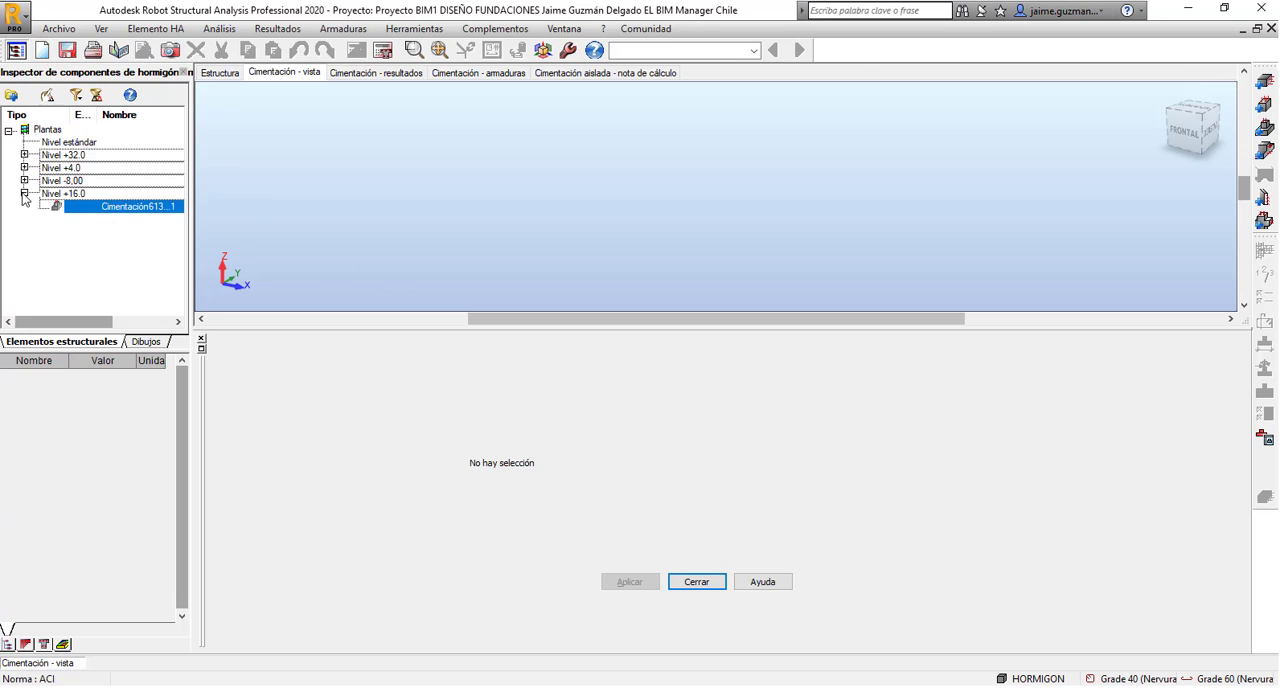
double_click(112, 206)
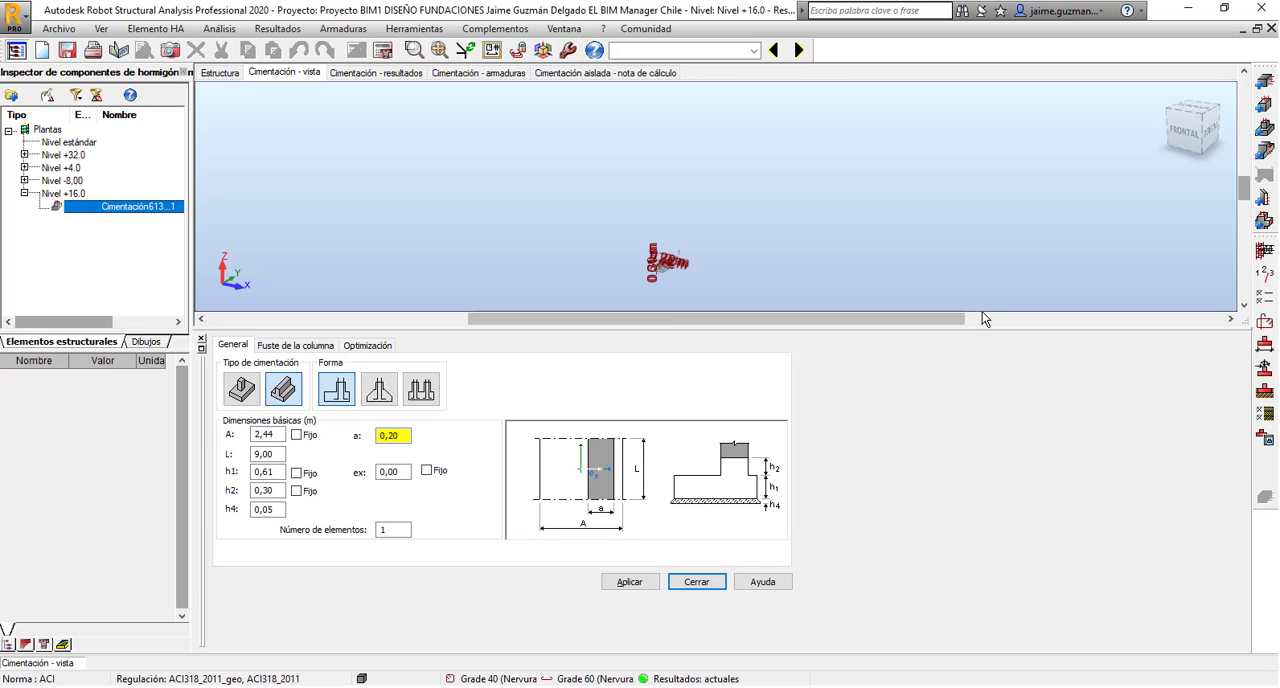
scroll(658, 260, "up", 4)
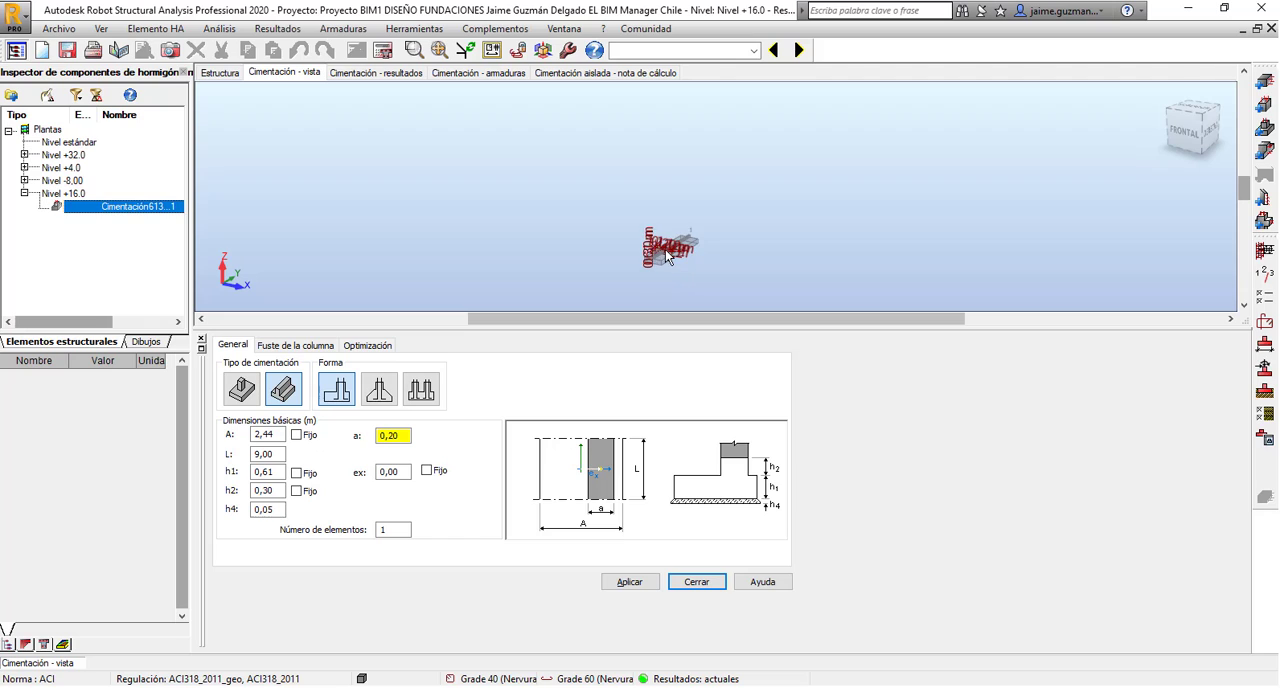
scroll(677, 284, "up", 5)
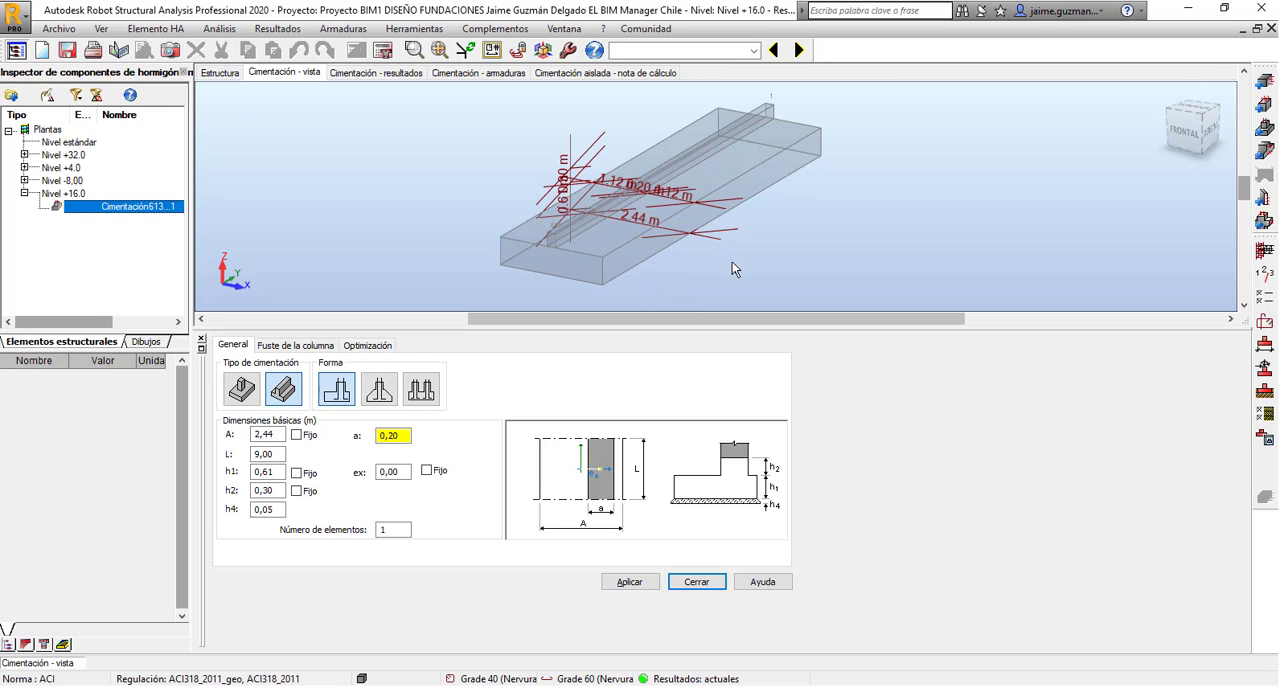
Examine the strip foundation's 3D shape, wall stub and dimension labels.
scroll(727, 273, "down", 2)
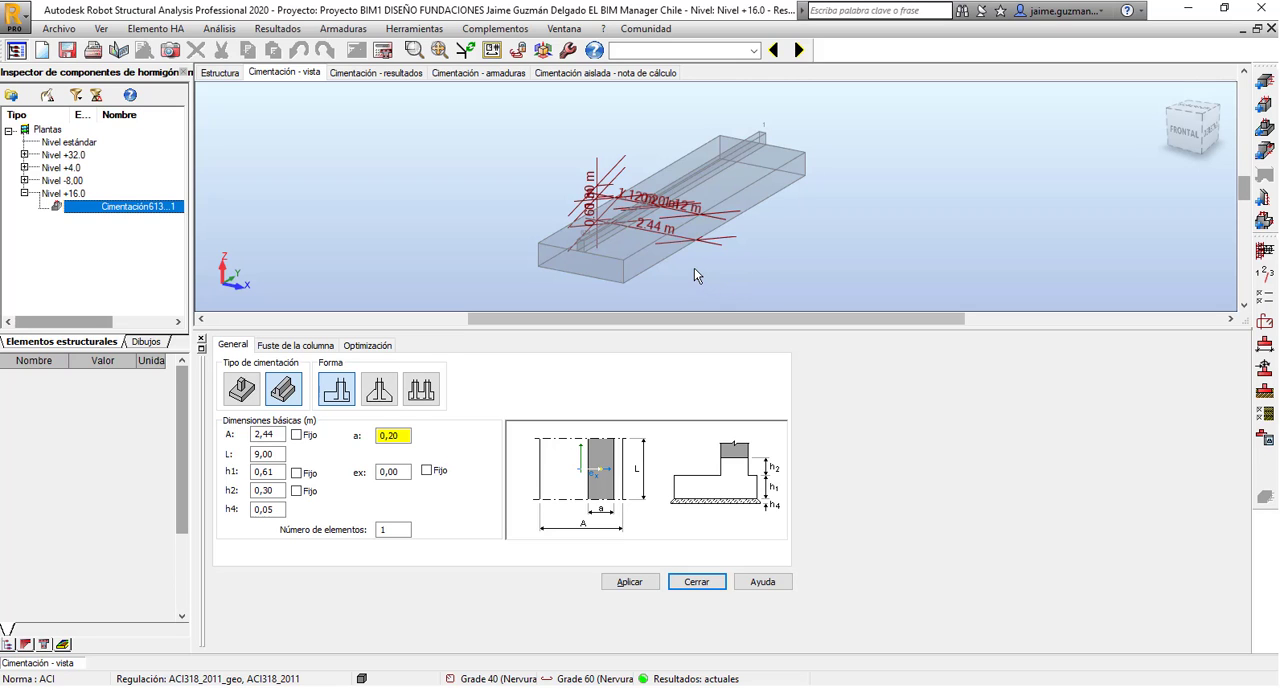
mouse_move(694, 269)
middle_mouse_down("shift")
mouse_move(651, 237)
mouse_move(684, 272)
middle_mouse_up("shift")
scroll(614, 202, "up", 4)
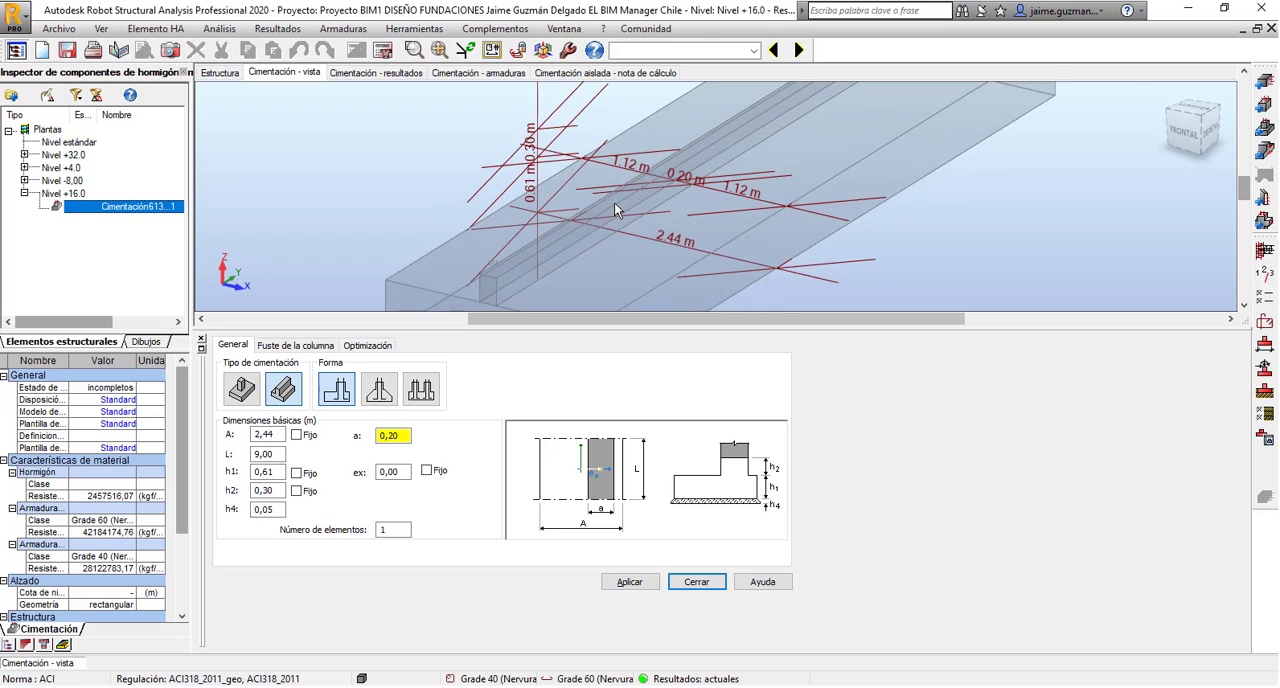
scroll(727, 190, "down", 5)
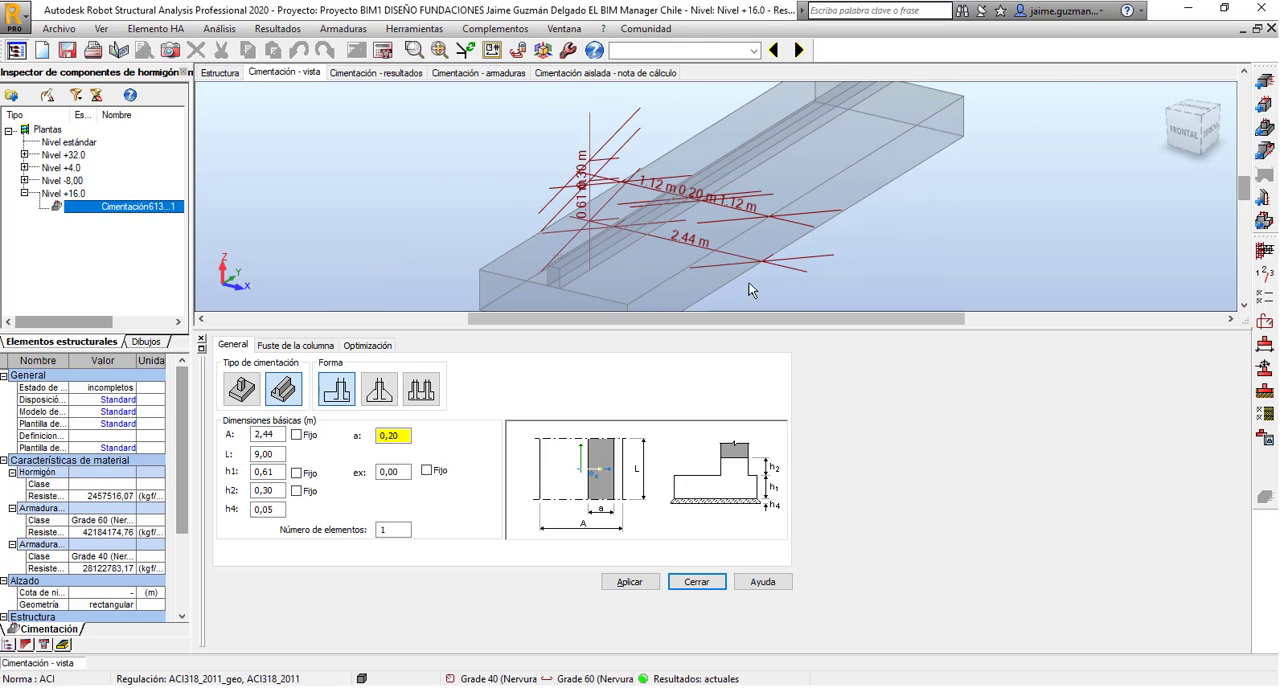
middle_click_drag(745, 276, 706, 220)
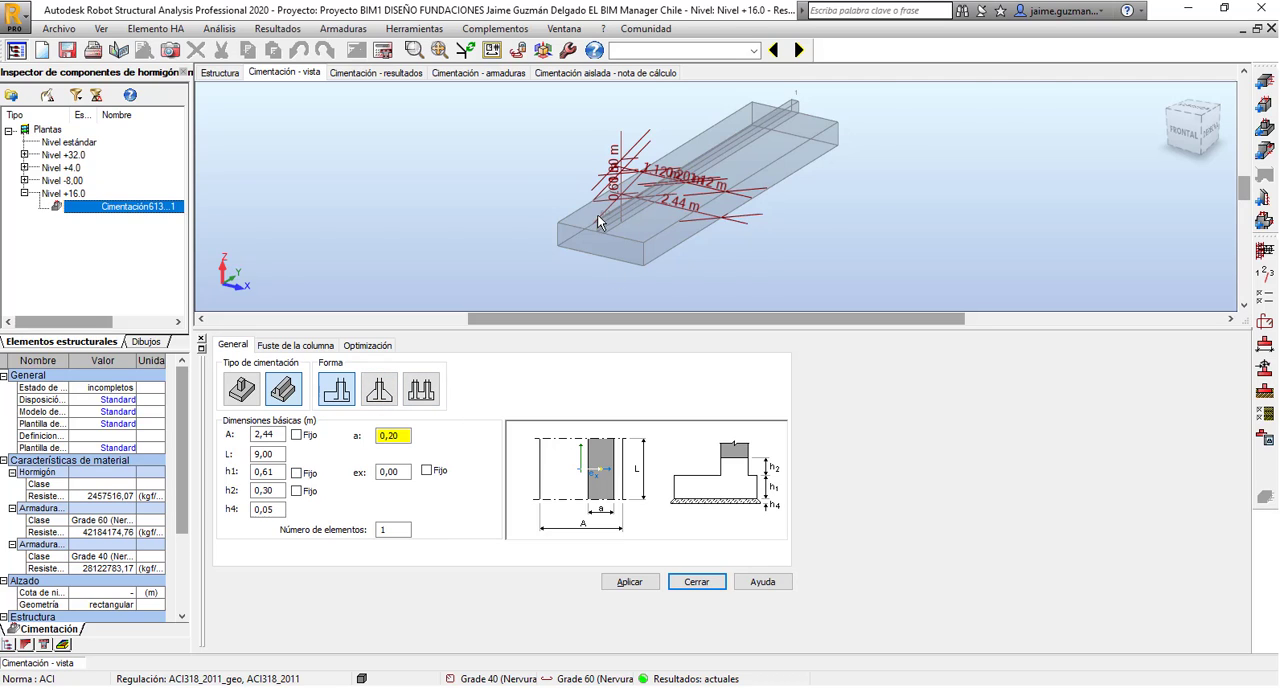
scroll(637, 245, "up", 3)
scroll(637, 240, "down", 5)
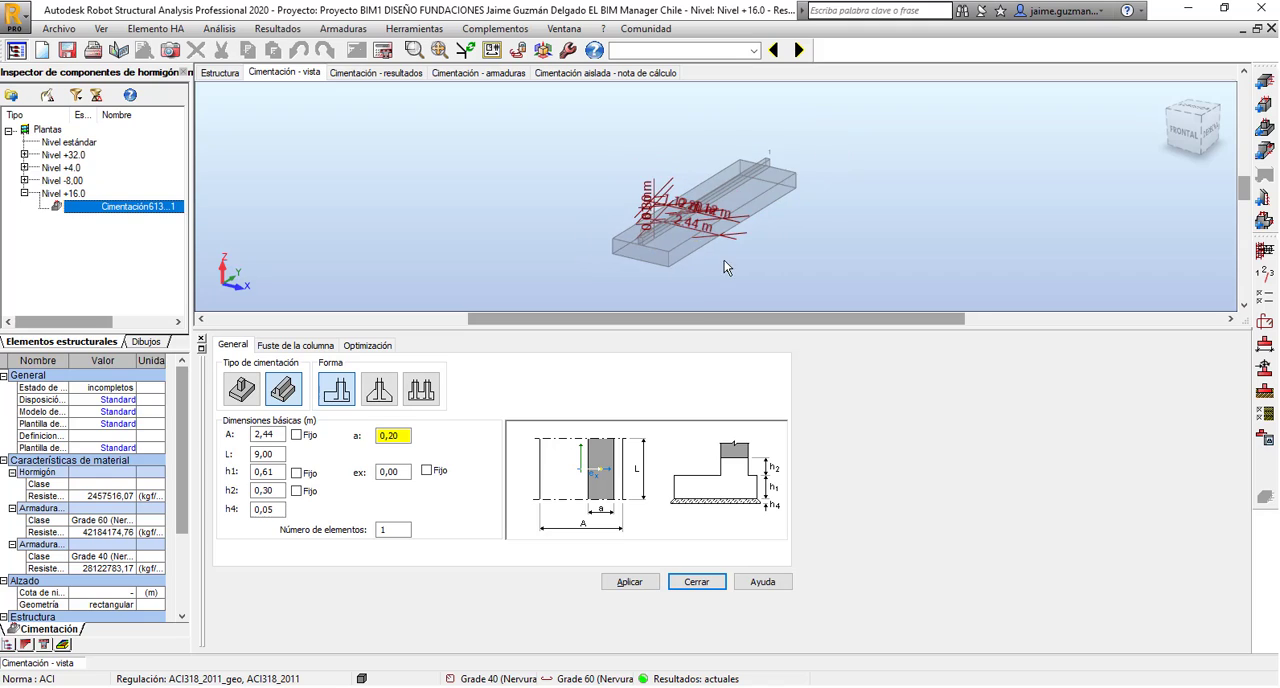
scroll(628, 247, "up", 2)
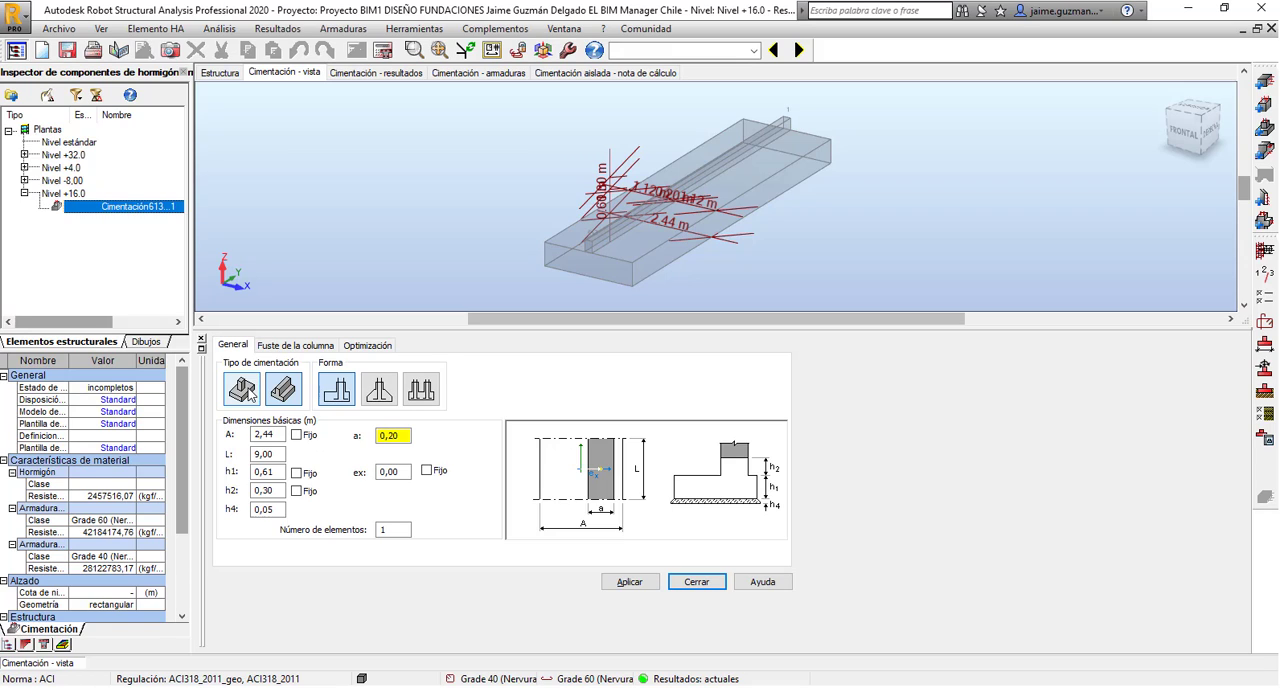
Keep the continuous footing type and set the foundation's h2 dimension to 0,4 m as a fixed value.
left_click(287, 389)
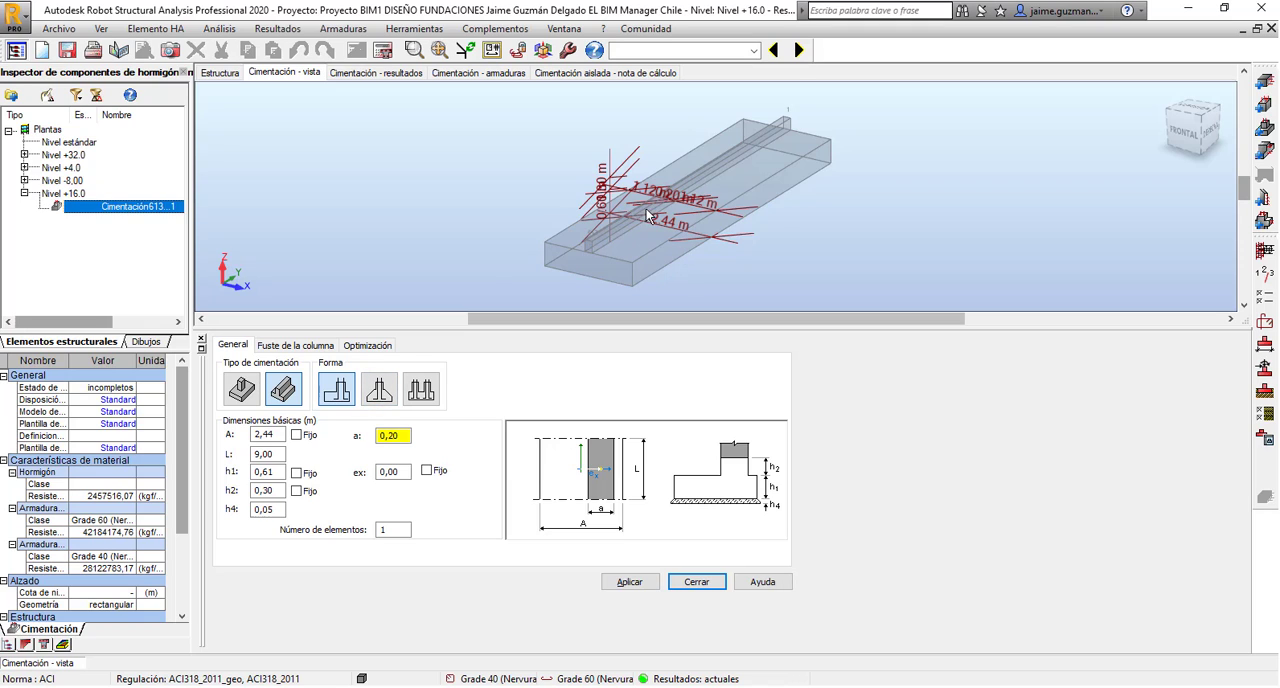
scroll(647, 215, "up", 3)
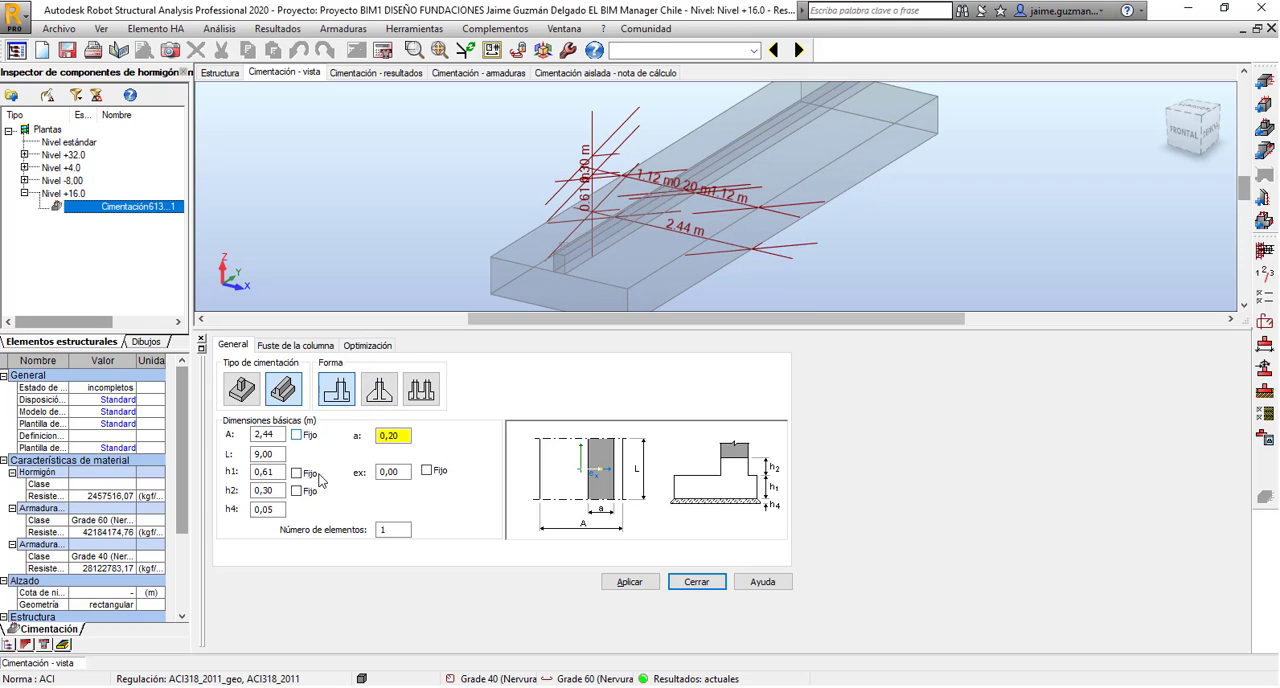
left_click(279, 510)
scroll(789, 252, "down", 5)
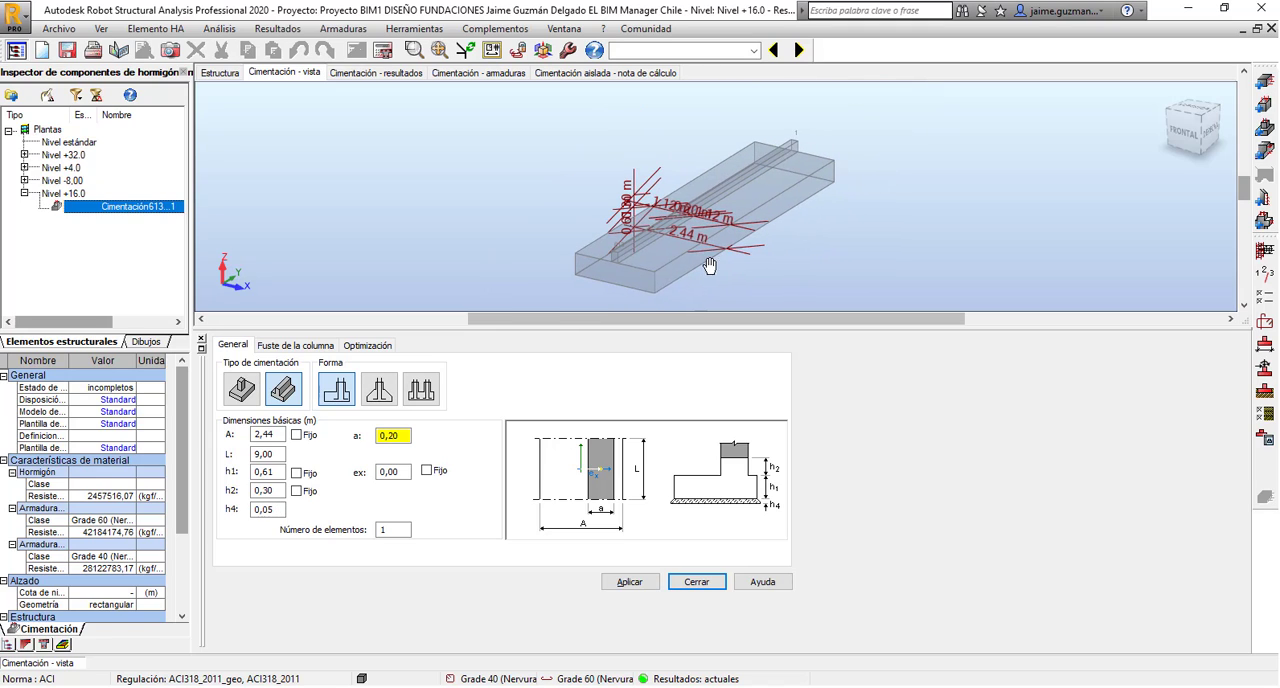
left_click(271, 490)
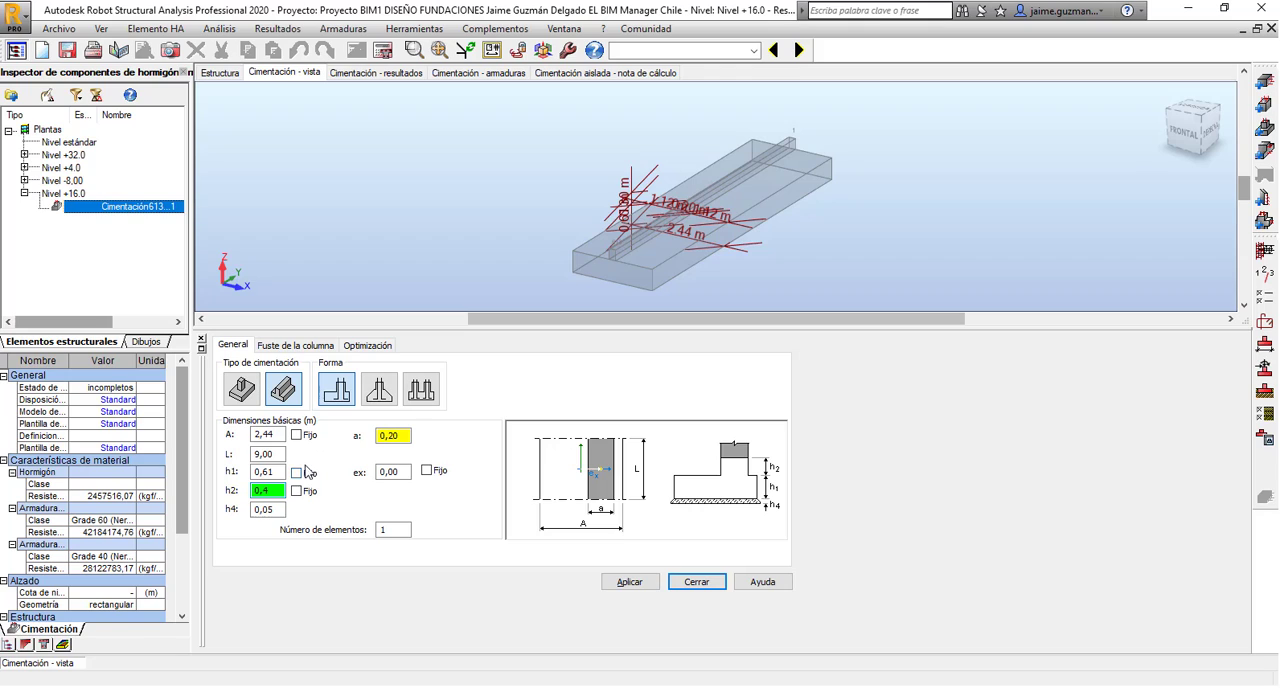
left_click(299, 492)
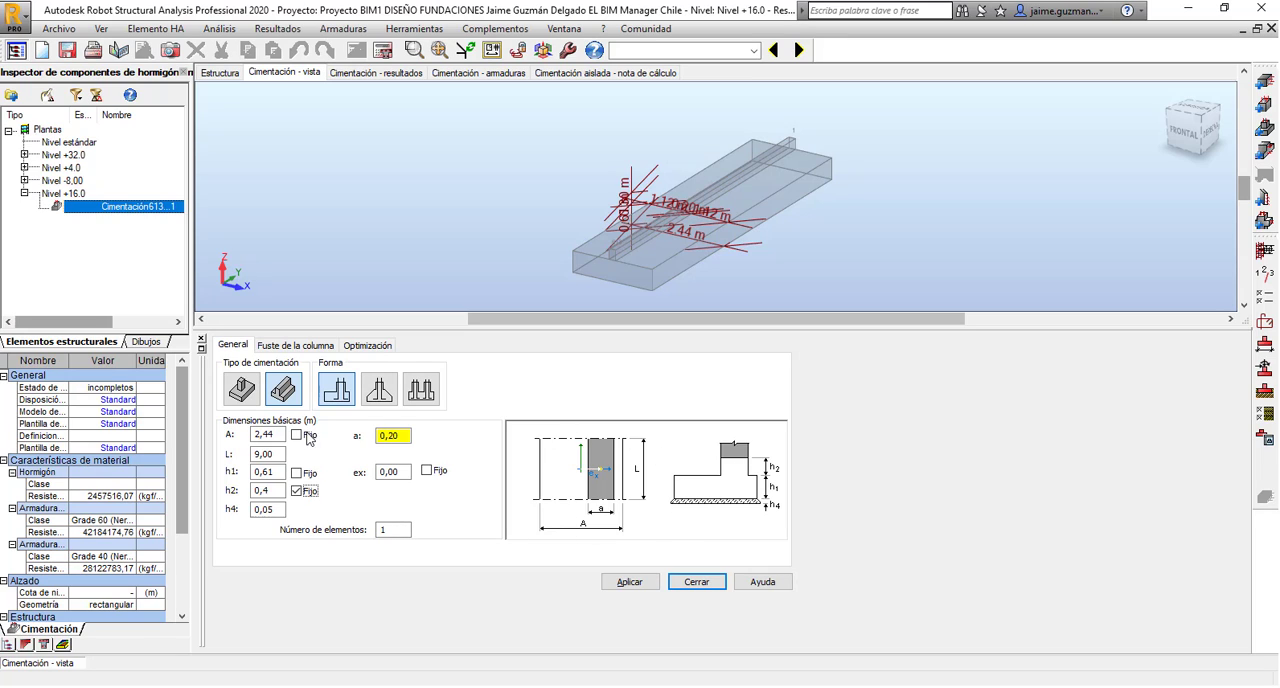
Review the foundation's column shaft and optimization settings, and return to its general dimensions.
left_click(292, 346)
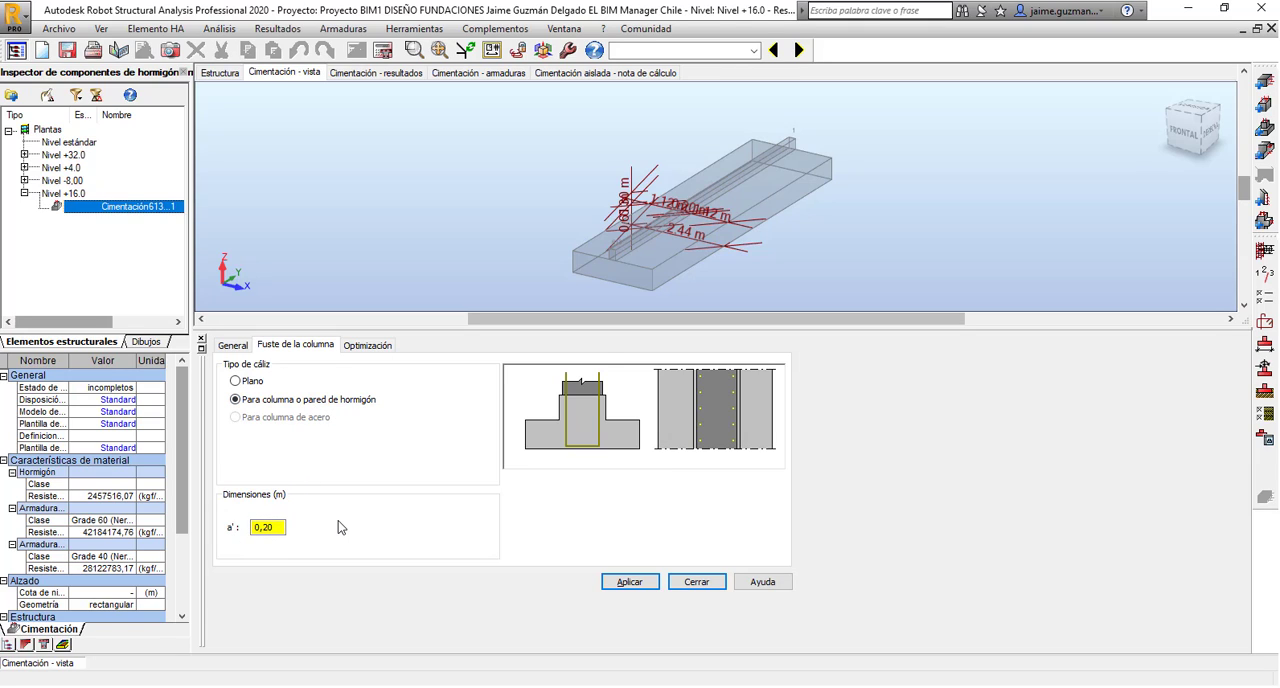
left_click(366, 345)
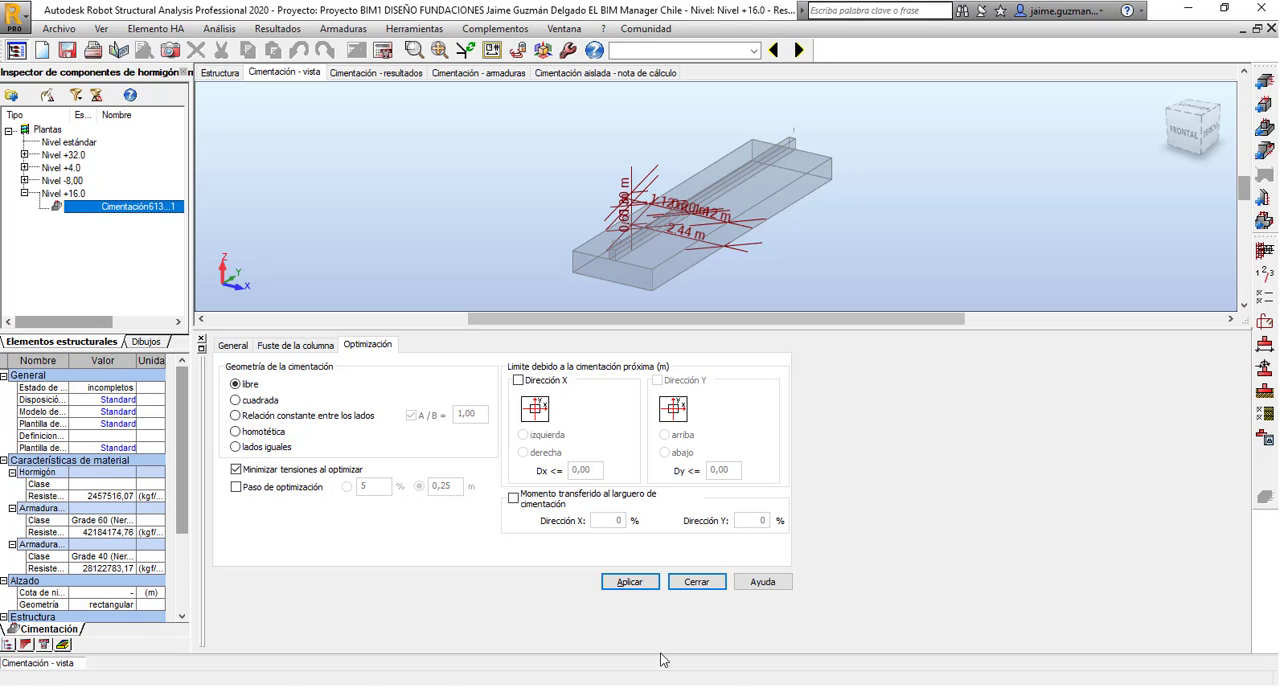
left_click(233, 345)
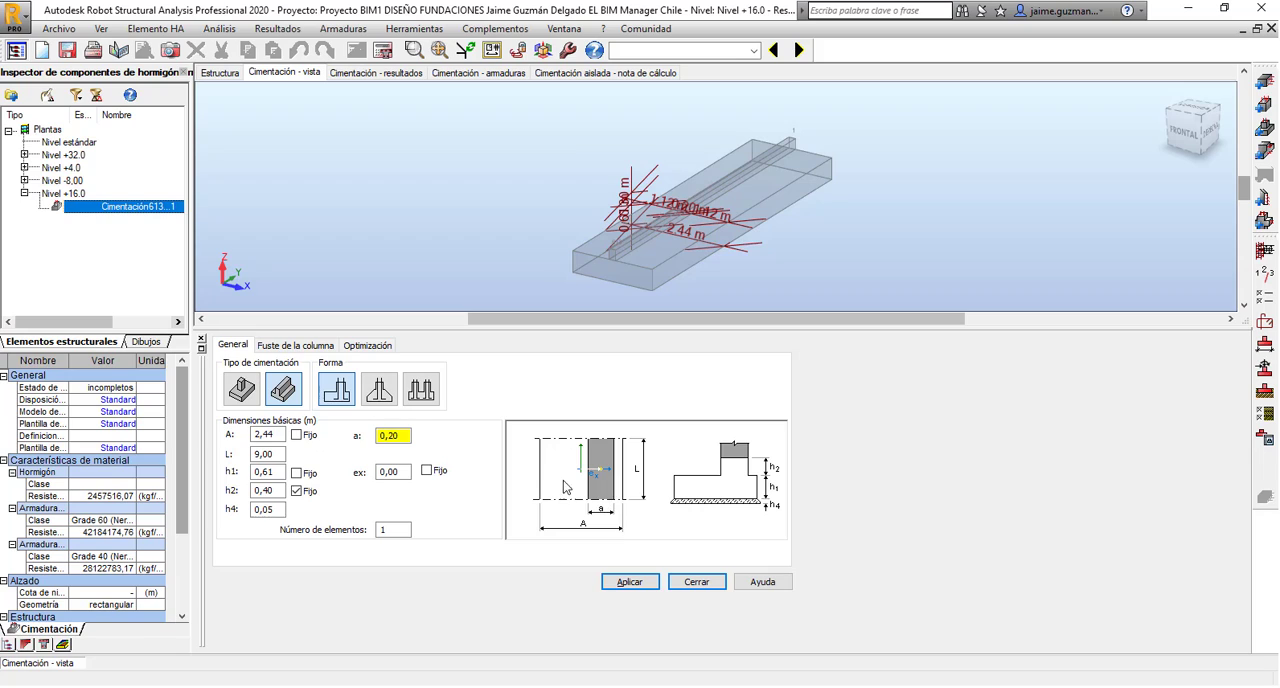
Set the foundation's wall width a to 0,5 m and apply the change to the model.
left_click_drag(405, 436, 391, 438)
left_click(647, 583)
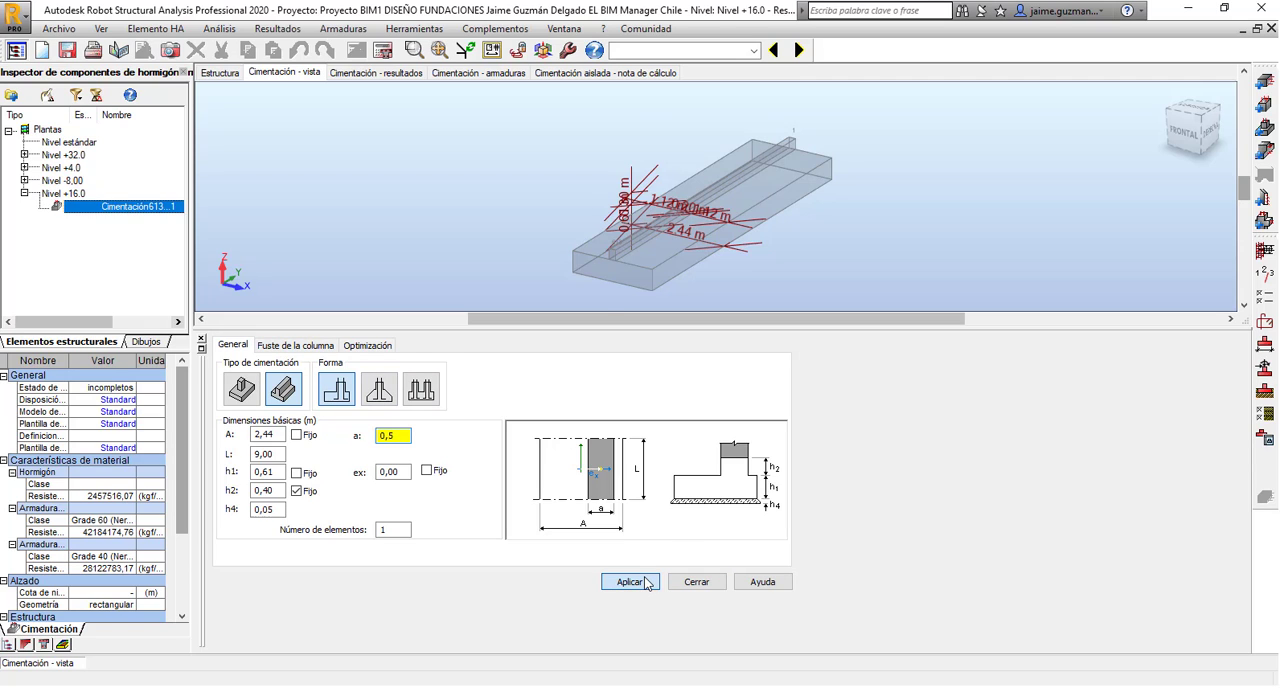
scroll(633, 228, "up", 4)
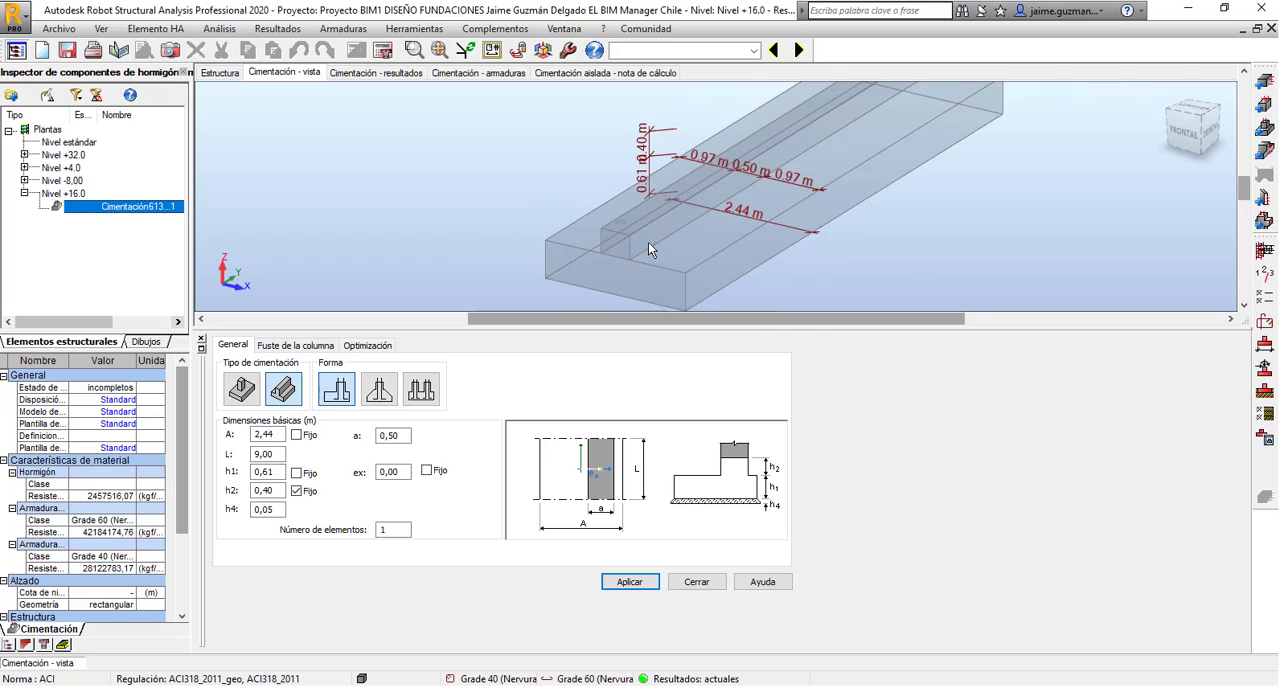
scroll(648, 242, "down", 1)
middle_click_drag(645, 243, 555, 245)
Set the column shaft dimension a' to 0,4 m, keeping the concrete column or wall type, and apply it.
left_click(305, 343)
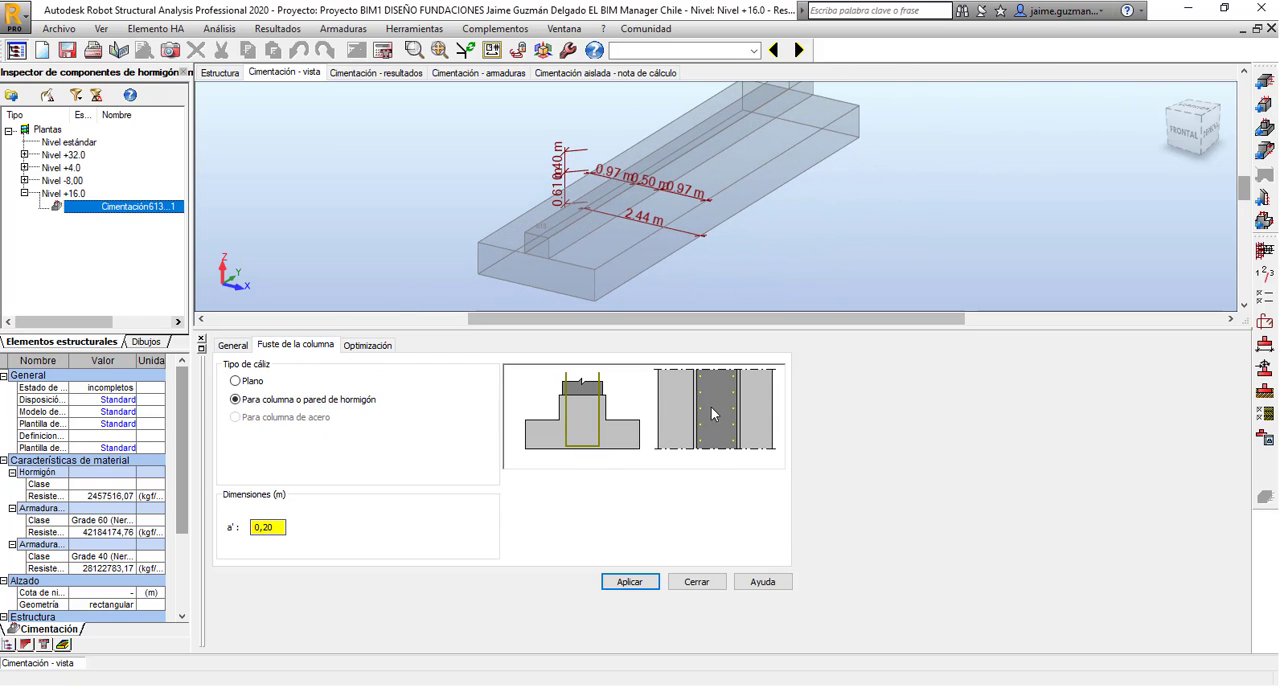
left_click(275, 529)
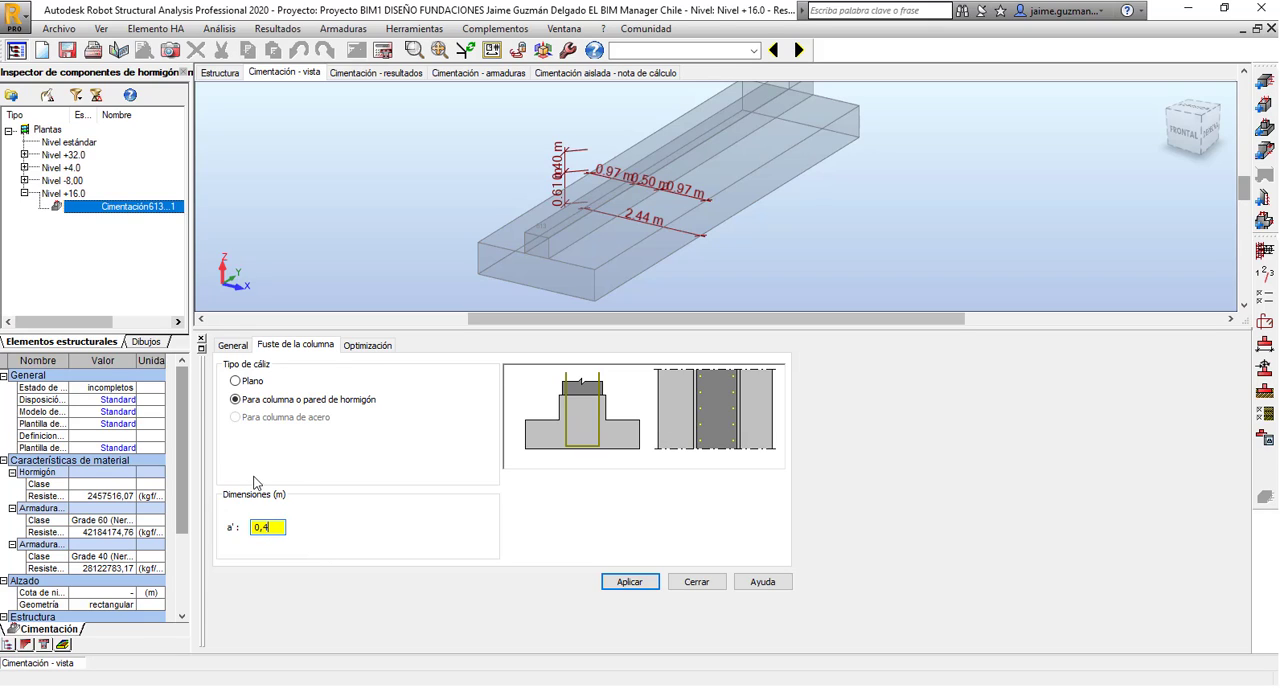
left_click(630, 582)
Set the foundation's length L to 1.5 m in the general dimensions and apply it.
left_click(235, 350)
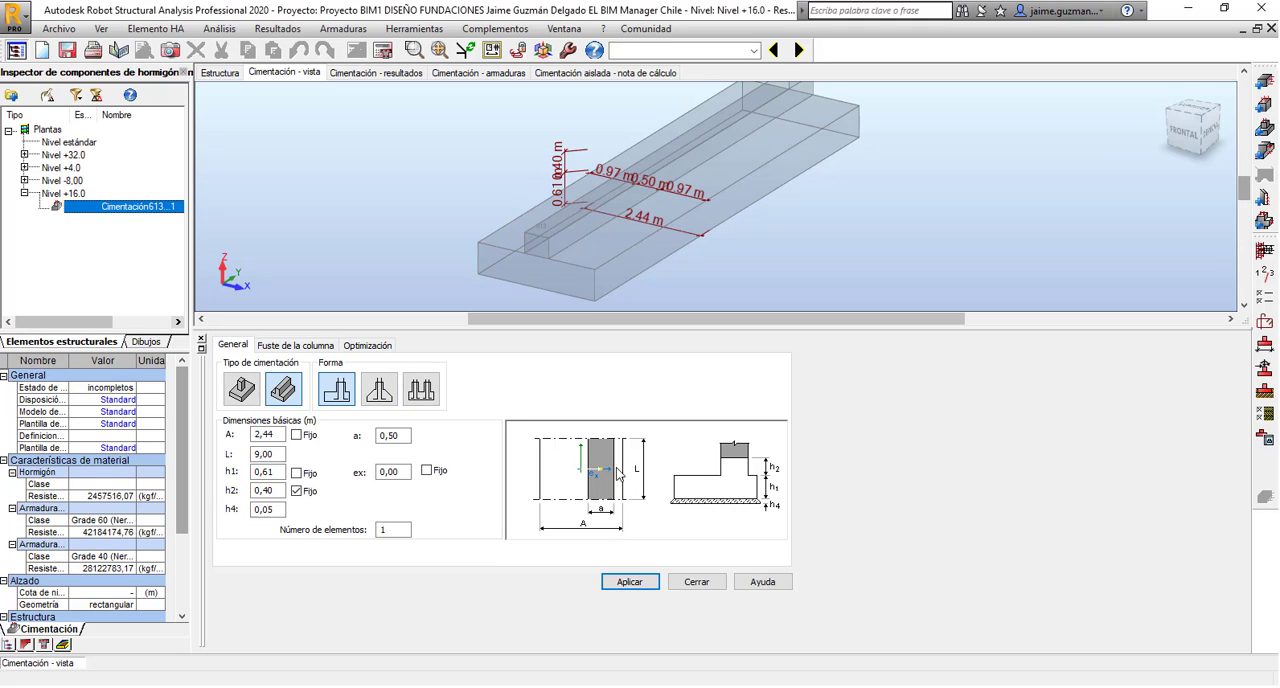
double_click(266, 454)
scroll(634, 223, "down", 3)
mouse_move(634, 223)
middle_mouse_down()
mouse_move(651, 203)
mouse_move(637, 239)
mouse_move(674, 177)
mouse_move(647, 174)
mouse_move(649, 216)
mouse_move(624, 209)
middle_mouse_up()
scroll(645, 175, "up", 2)
scroll(641, 192, "up", 2)
left_click(267, 454)
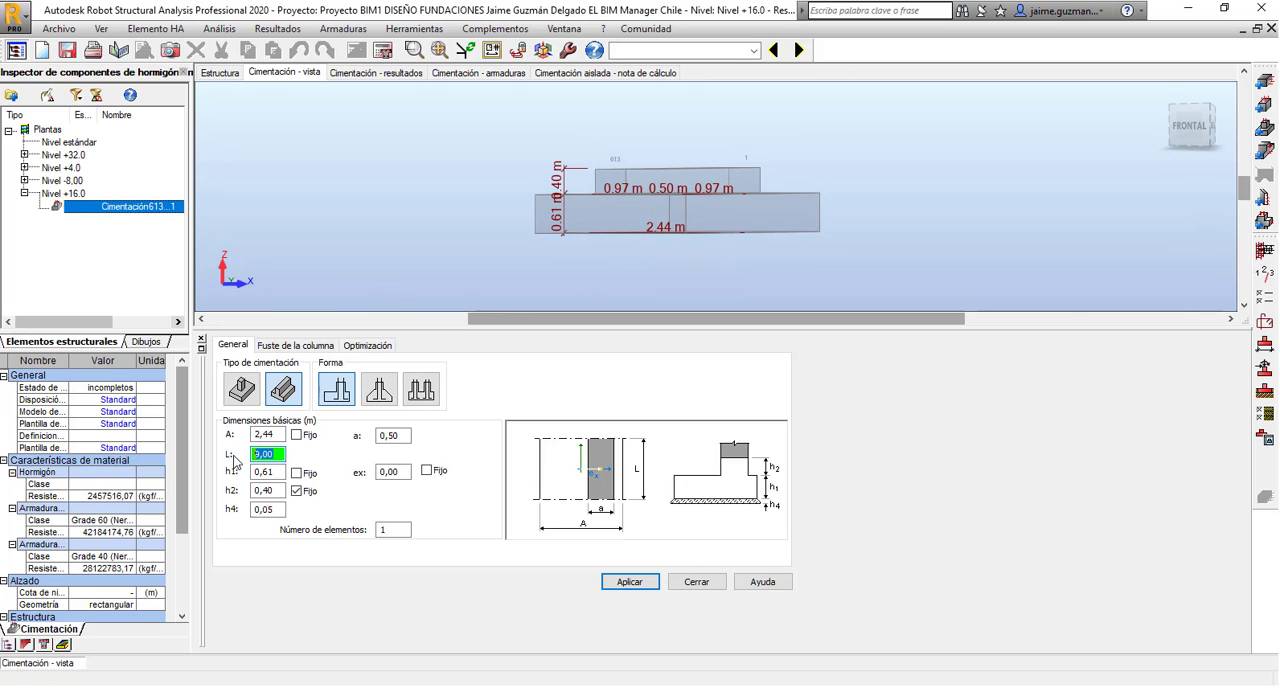
type("1,")
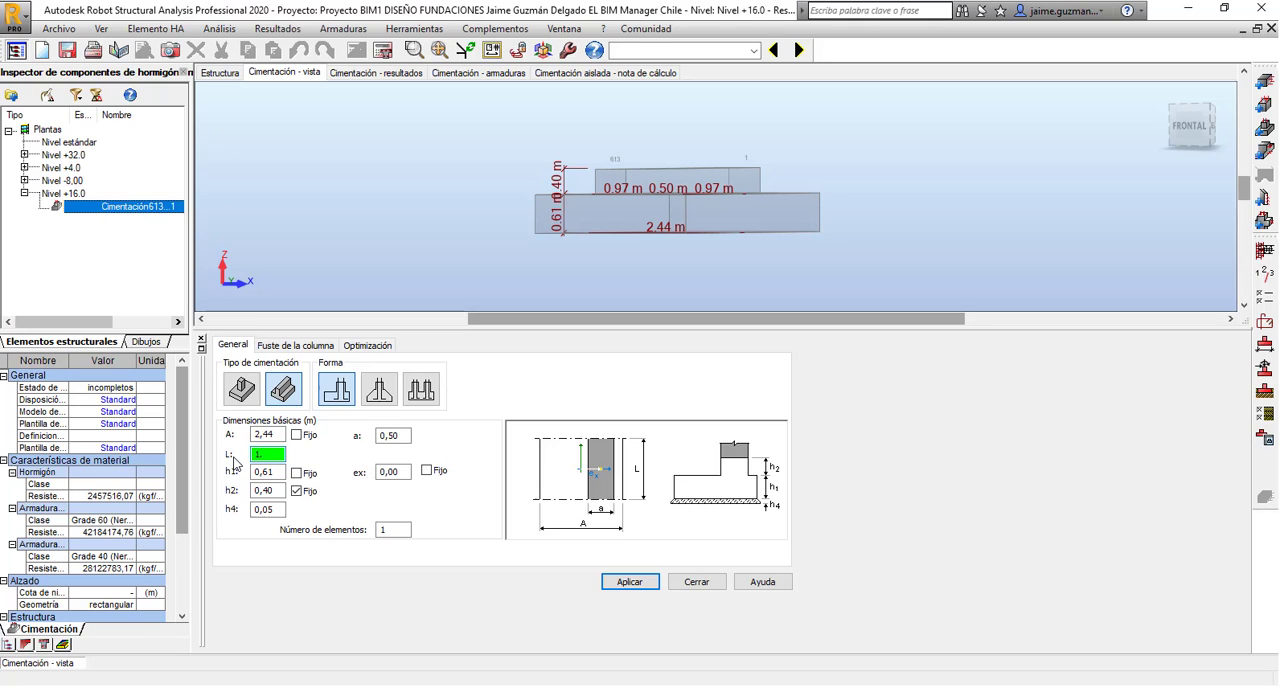
type(".5")
left_click(629, 582)
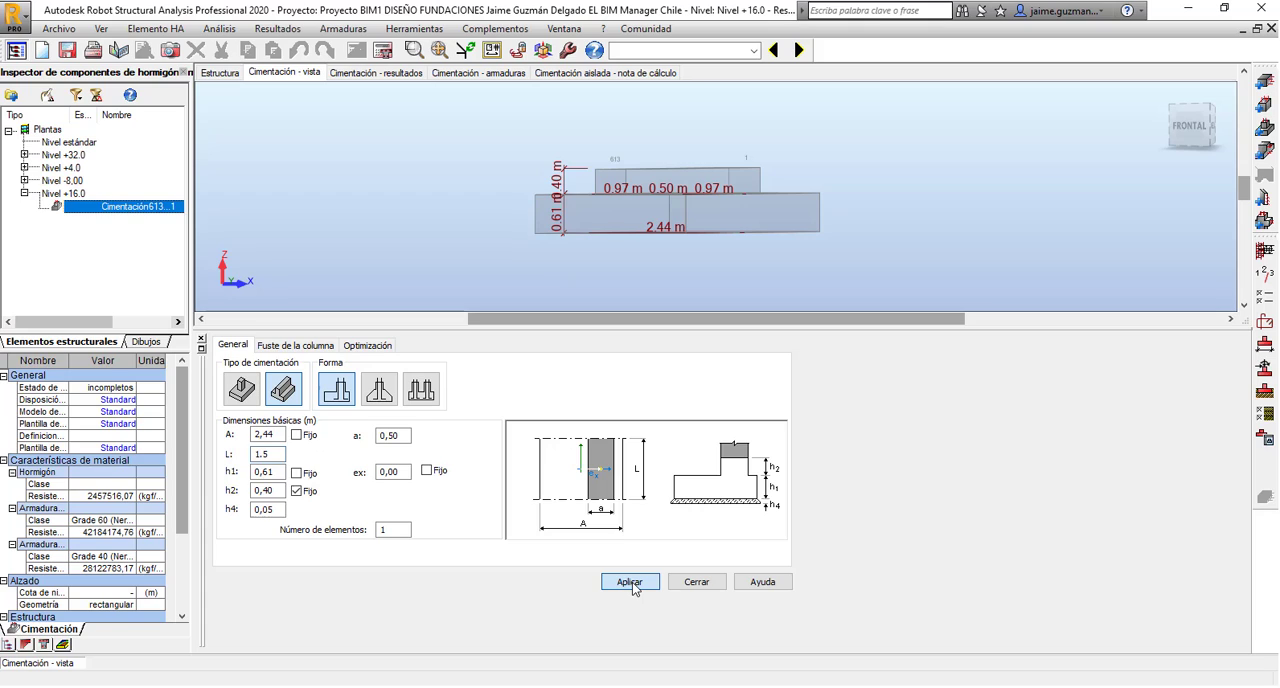
left_click(629, 582)
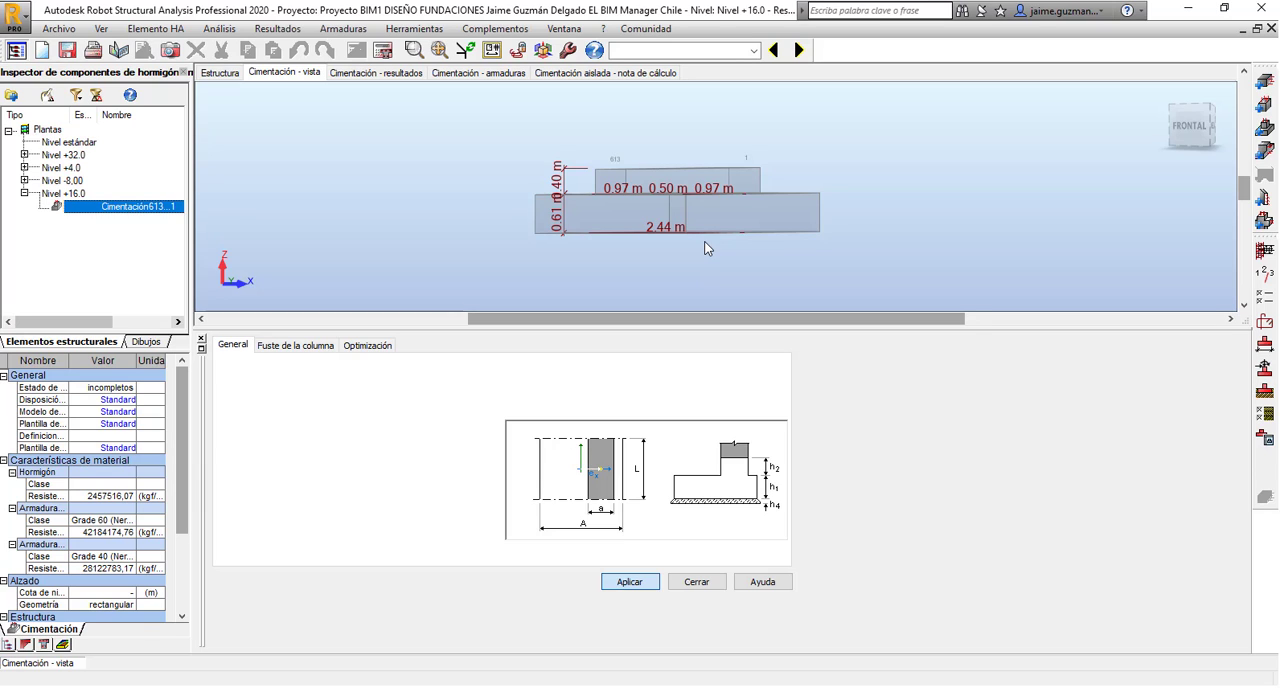
Examine the shortened foundation's 3D shape and compare its dimension labels with the h2 value.
middle_click_drag(683, 236, 632, 269)
mouse_move(632, 269)
middle_mouse_down("shift")
mouse_move(635, 296)
mouse_move(636, 245)
middle_mouse_up("shift")
middle_click_drag(689, 154, 583, 331)
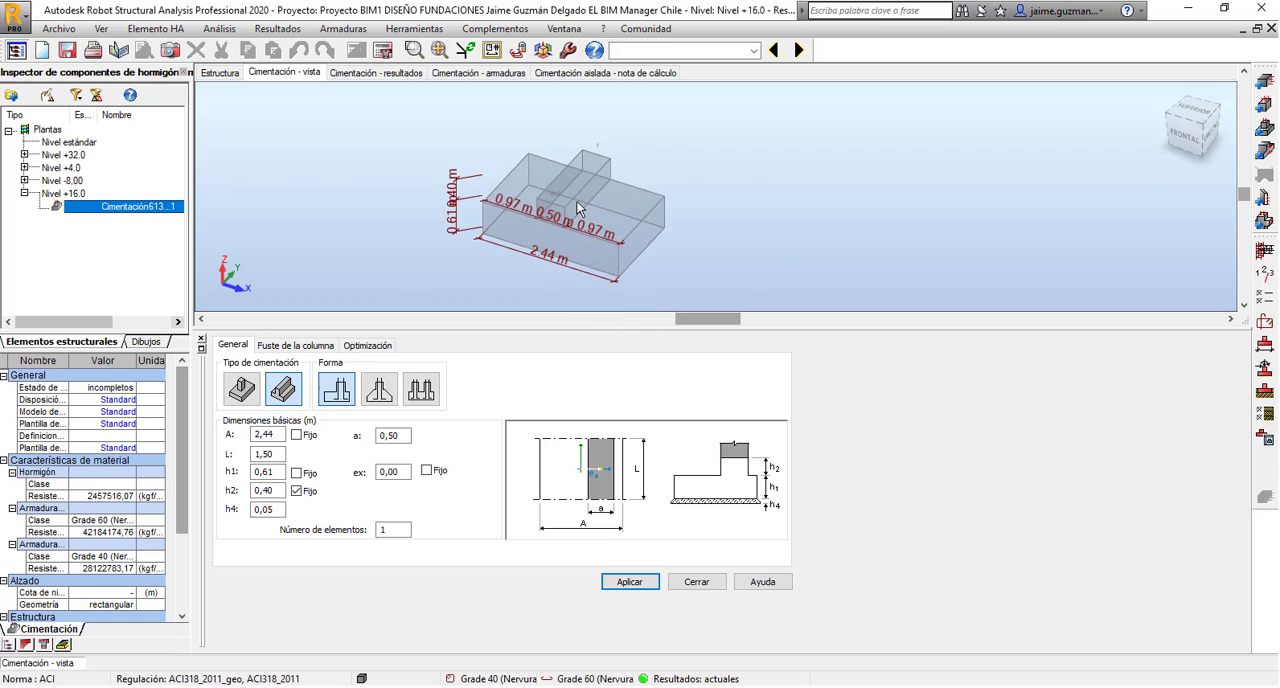
scroll(546, 238, "up", 4)
scroll(602, 233, "down", 5)
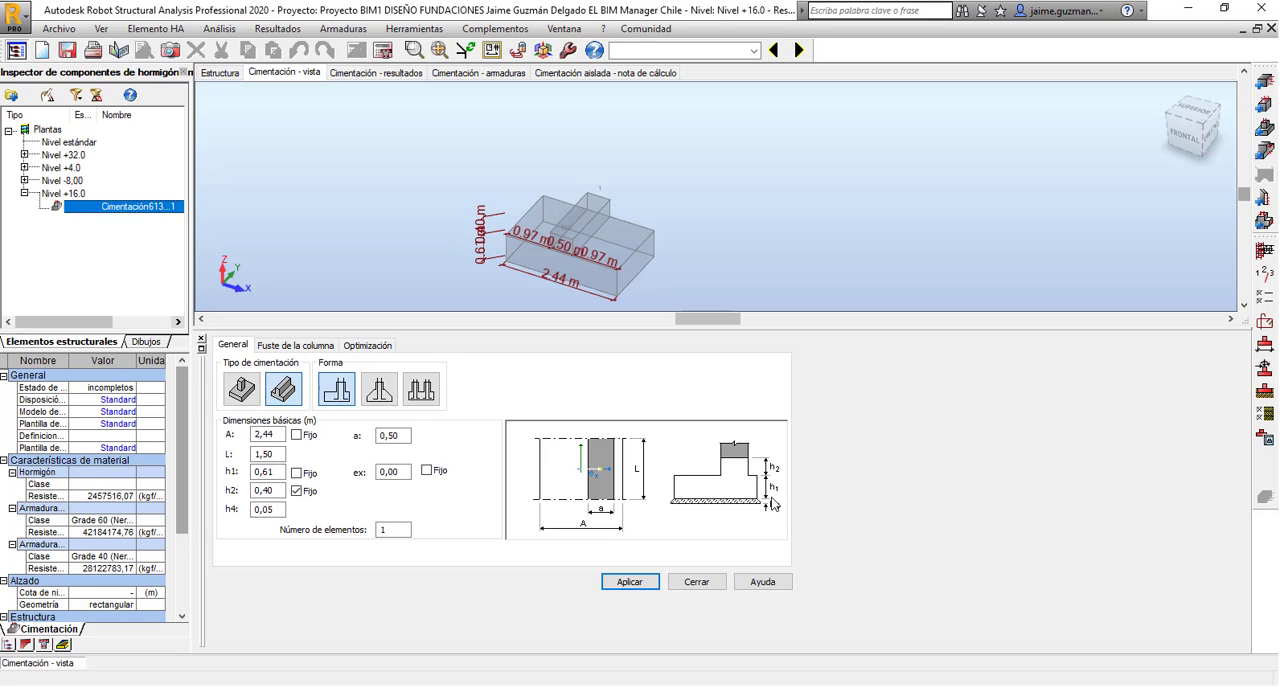
left_click(273, 490)
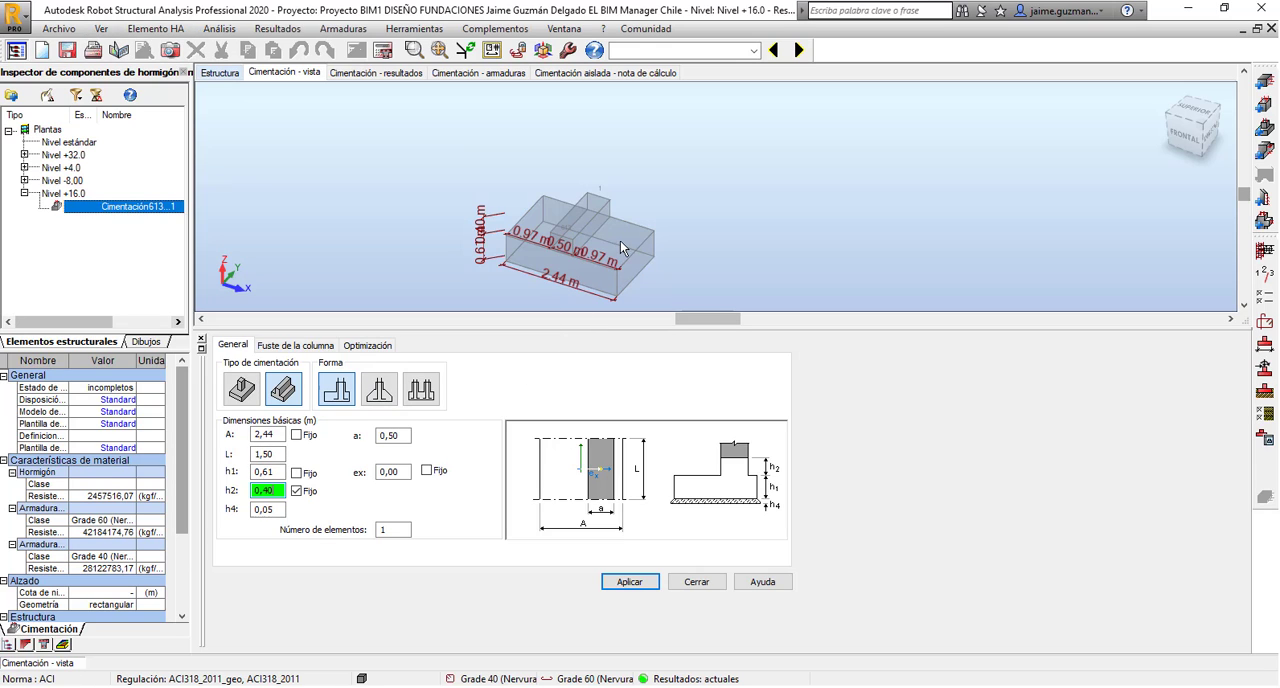
scroll(620, 240, "down", 3)
middle_click_drag(521, 243, 558, 302, "shift")
scroll(566, 244, "up", 5)
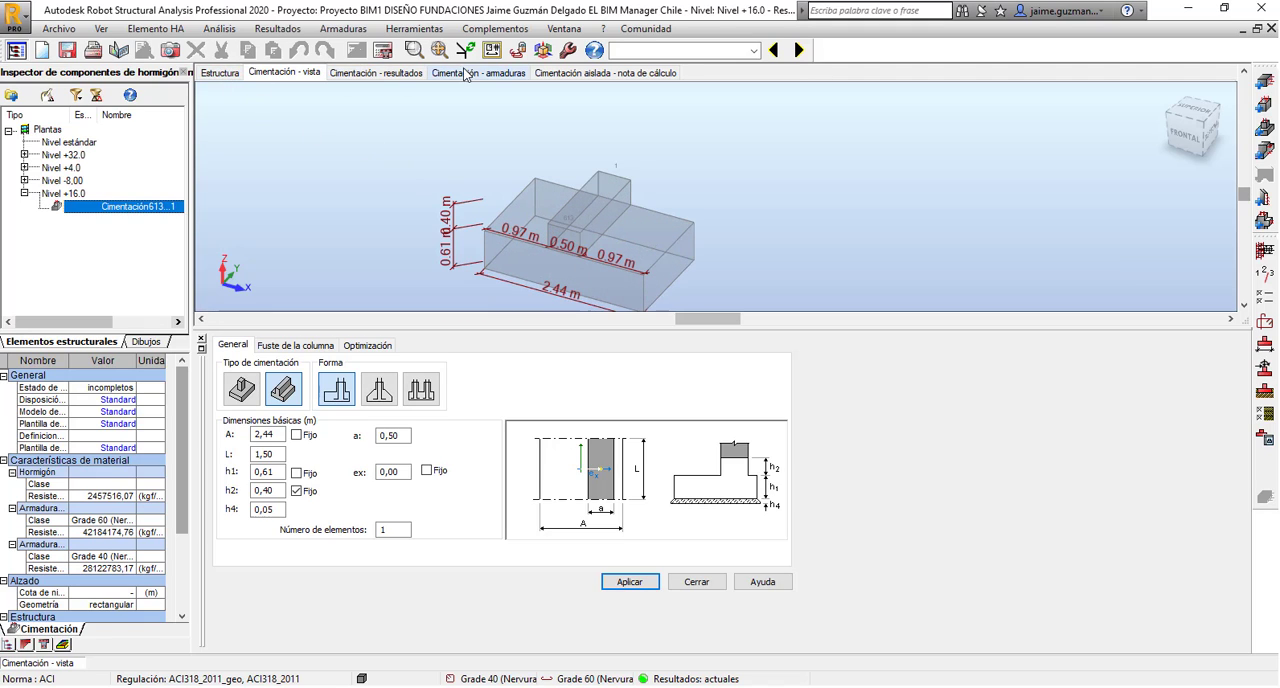
Check the foundation's placement in the building structure and view its results section.
left_click(226, 74)
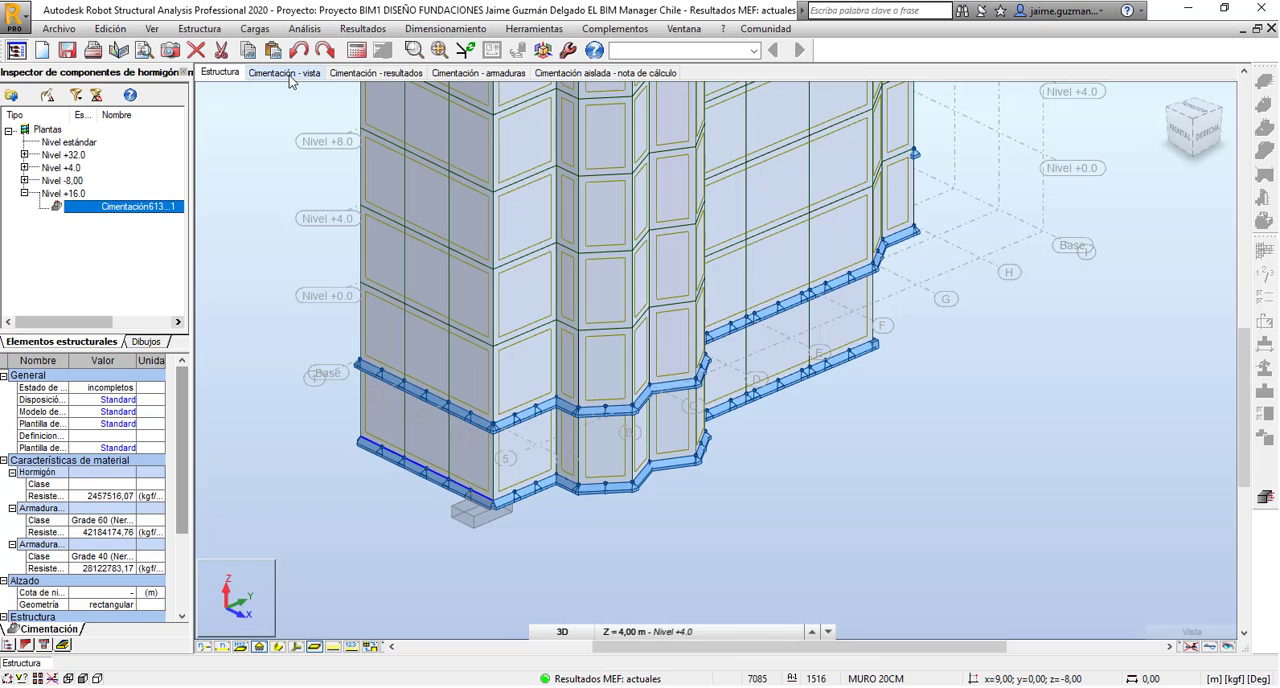
left_click(289, 77)
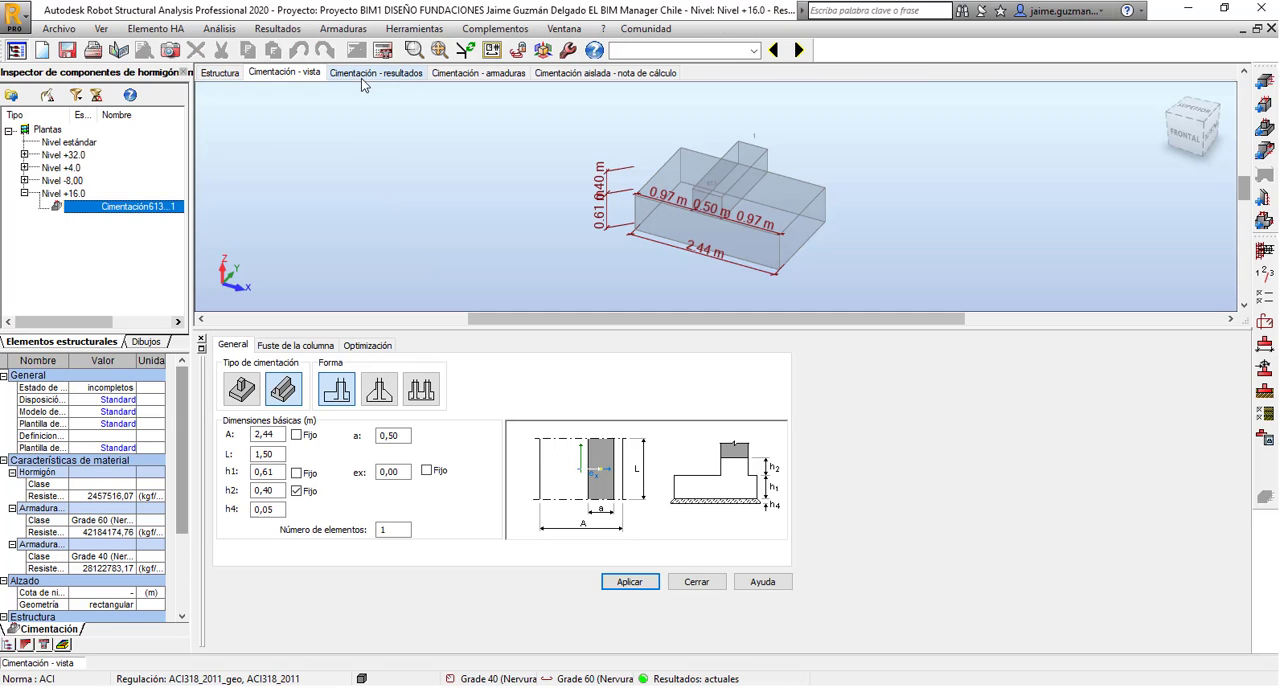
left_click(361, 74)
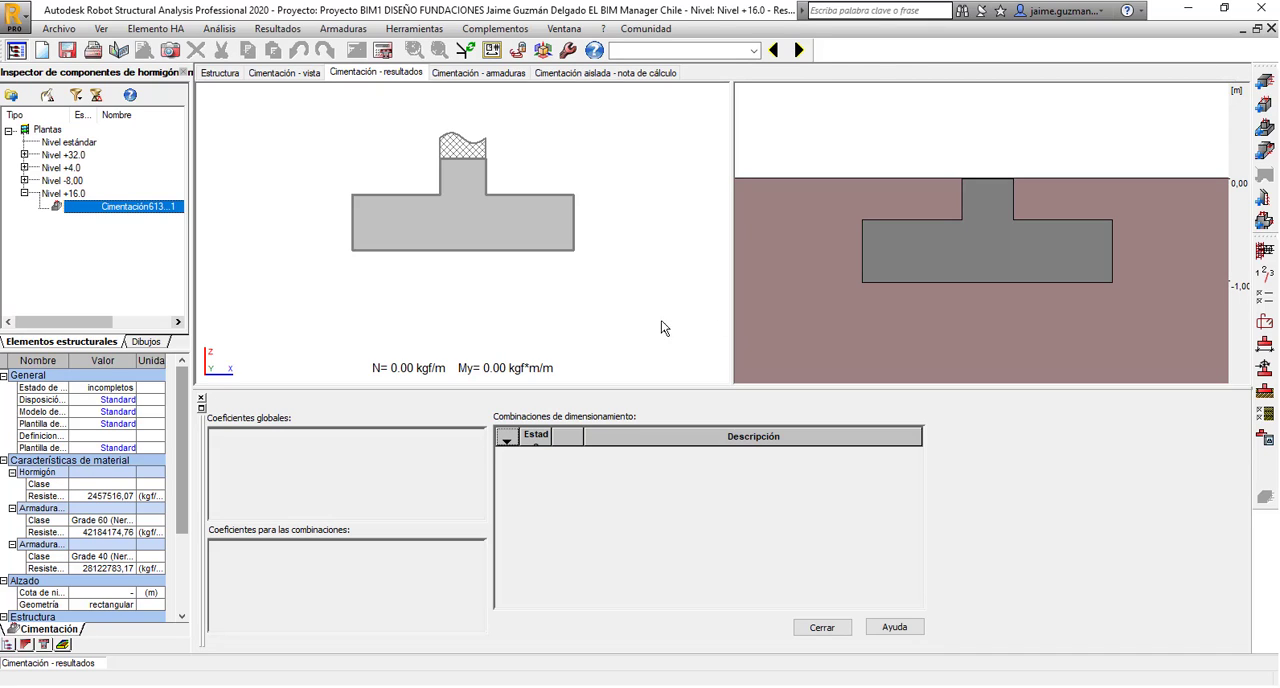
Read through the foundation's calculation note, covering geometry, materials, loads and geotechnical design.
left_click(638, 74)
left_click(637, 74)
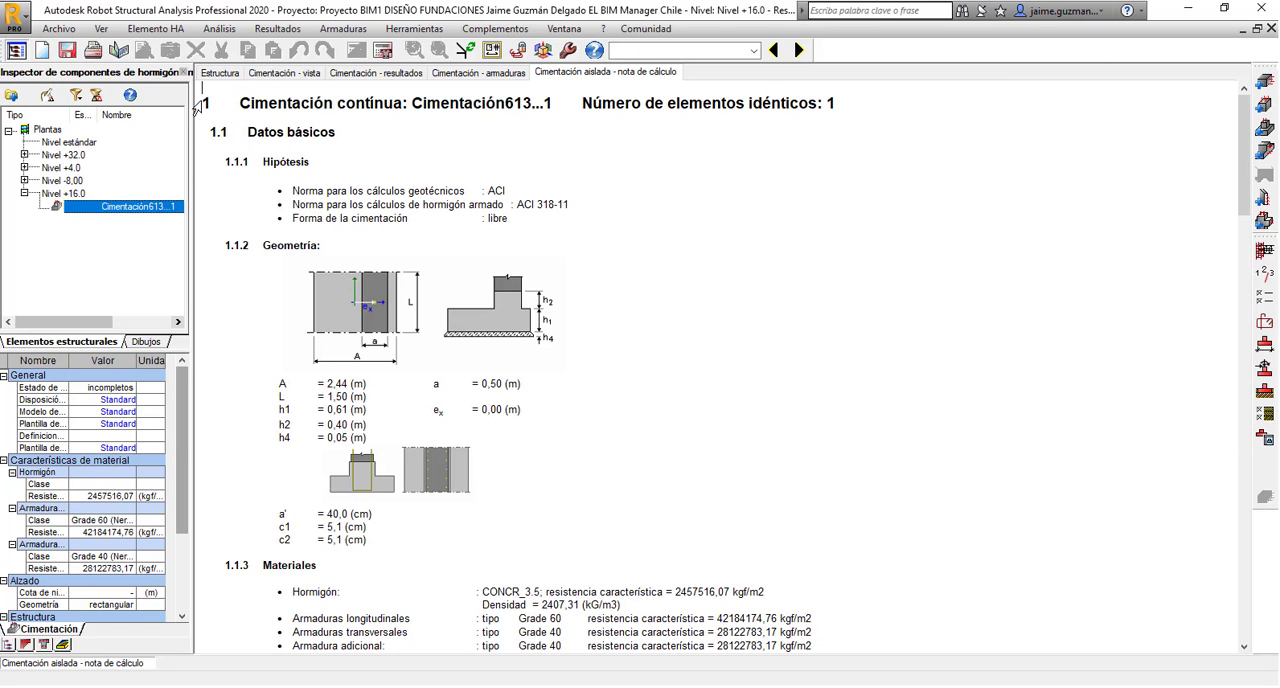
left_click_drag(204, 102, 518, 569)
scroll(666, 443, "down", 10)
scroll(551, 457, "down", 15)
scroll(762, 438, "up", 3)
scroll(762, 438, "up", 20)
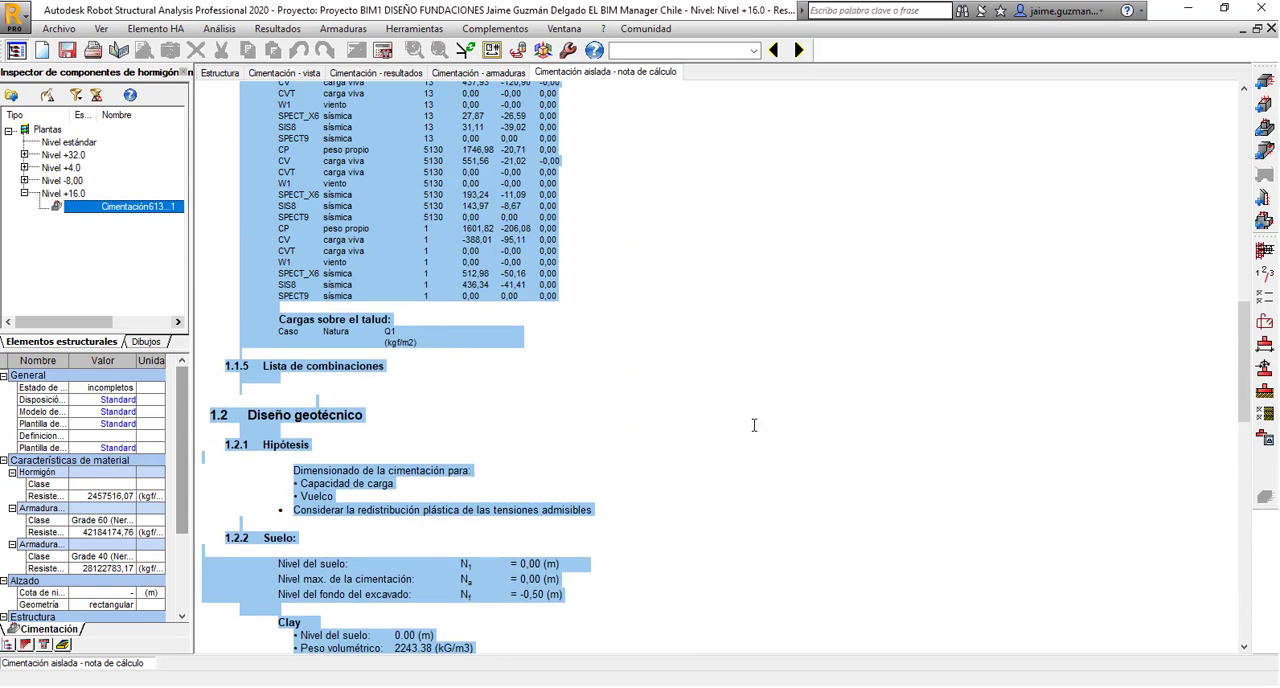
left_click(816, 217)
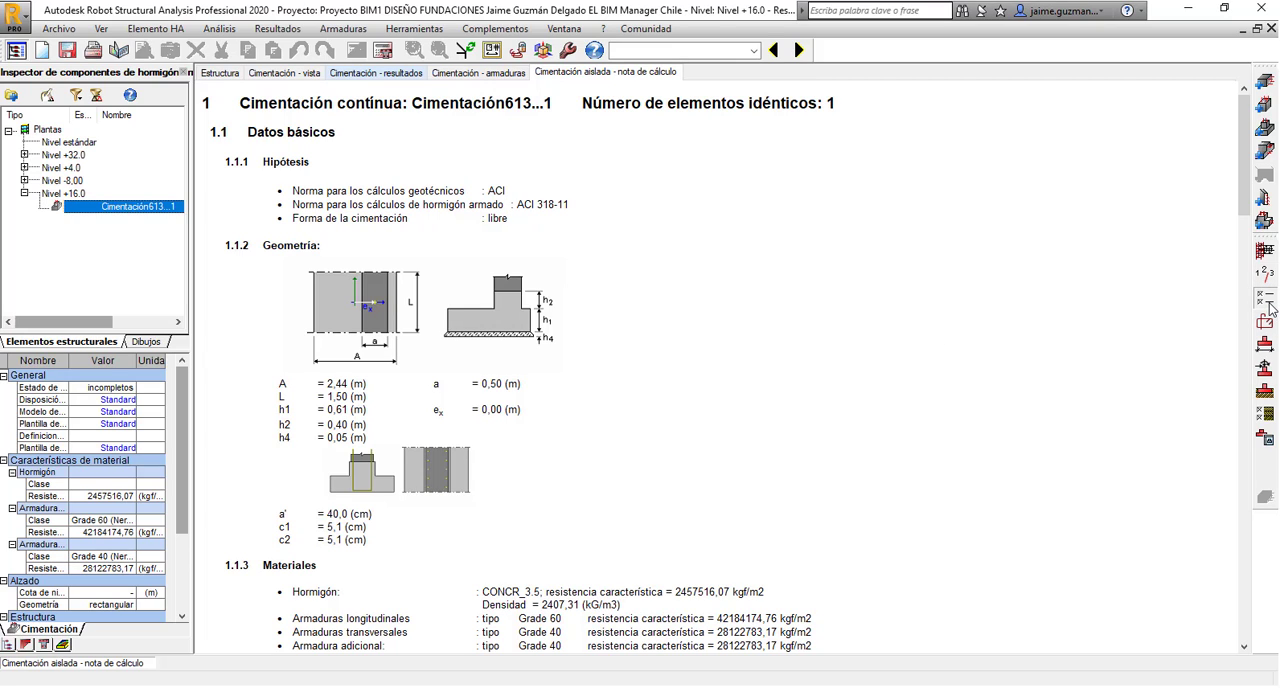
Open the ACI 318-11 calculation options and save them as a new set named Standard Robot.
left_click(1267, 304)
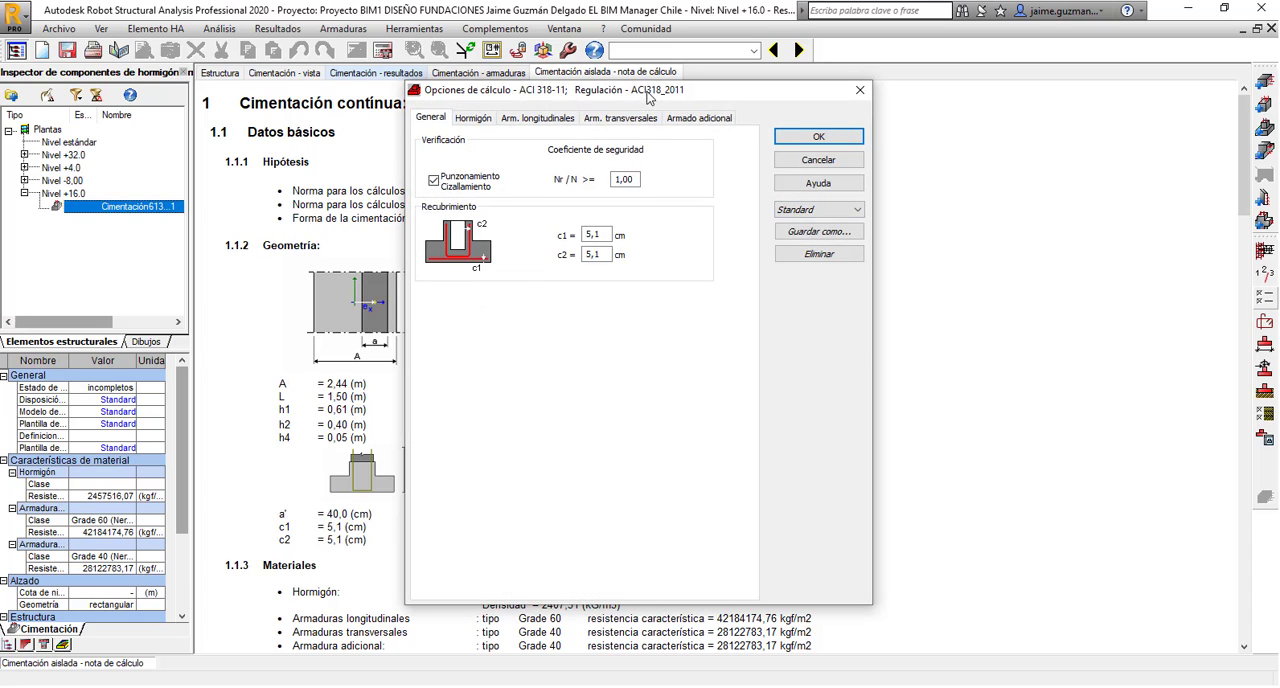
left_click_drag(648, 97, 648, 153)
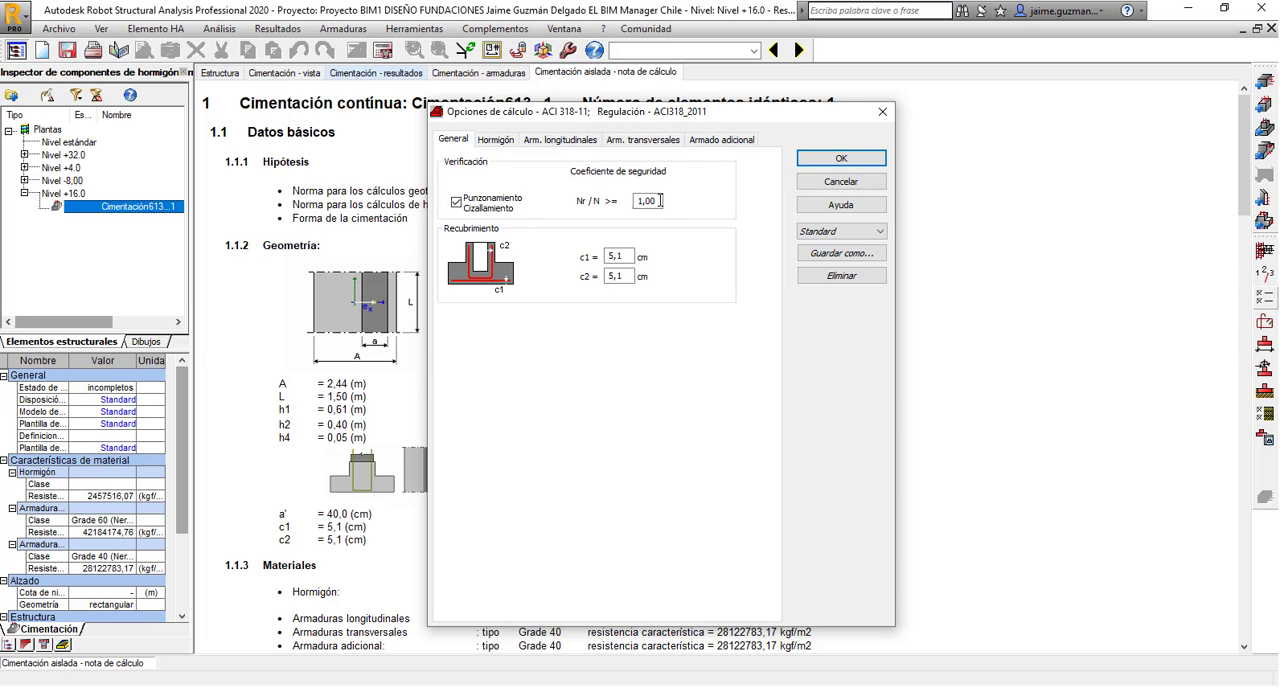
left_click(860, 256)
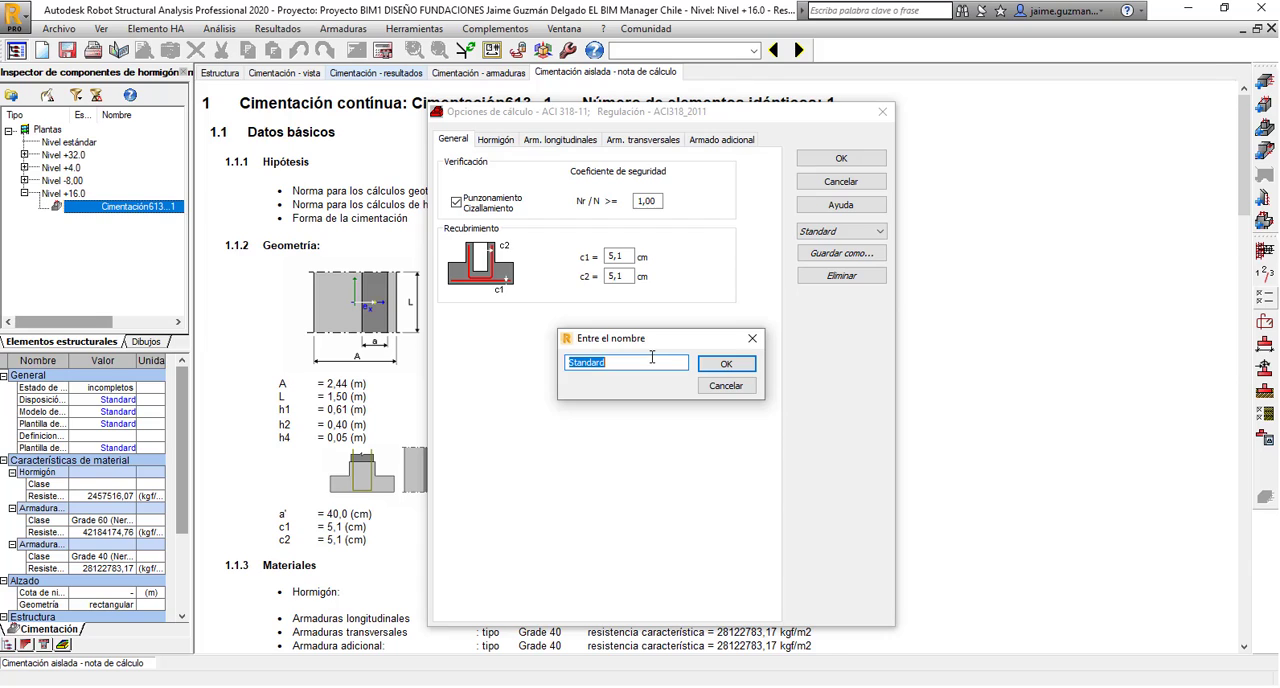
left_click(649, 363)
left_click(726, 363)
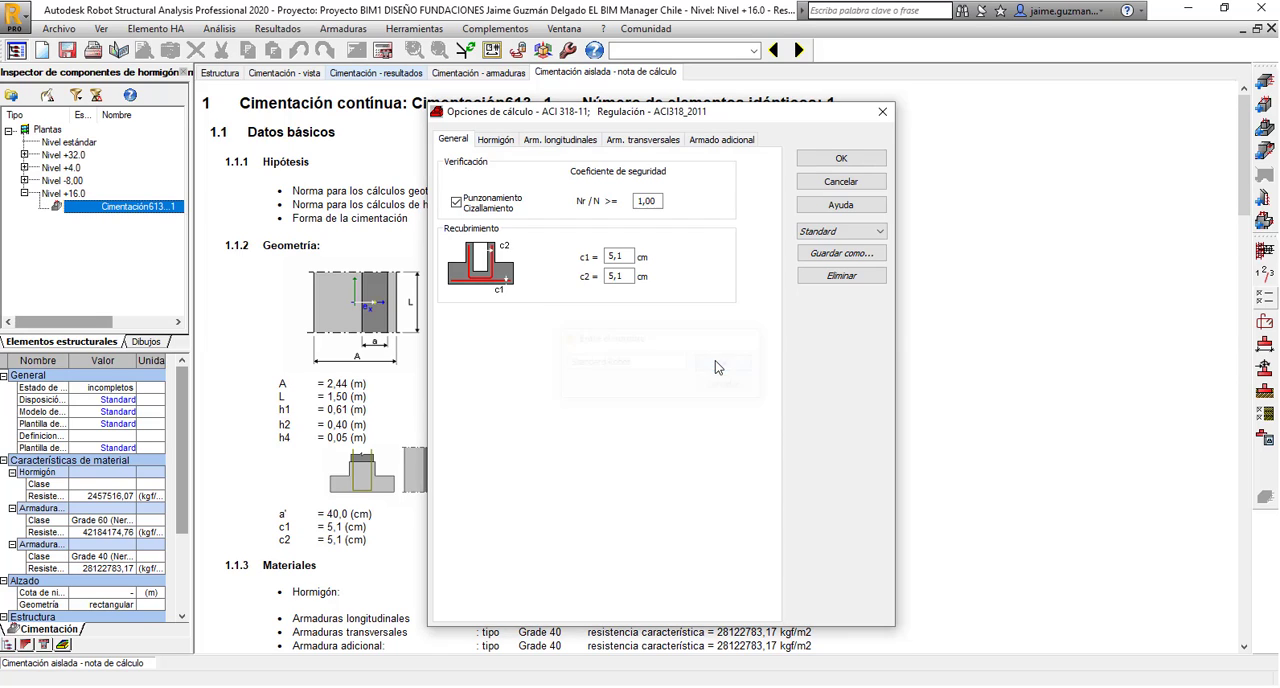
Set the foundation's concrete to HA - 25 in the calculation options.
left_click(500, 141)
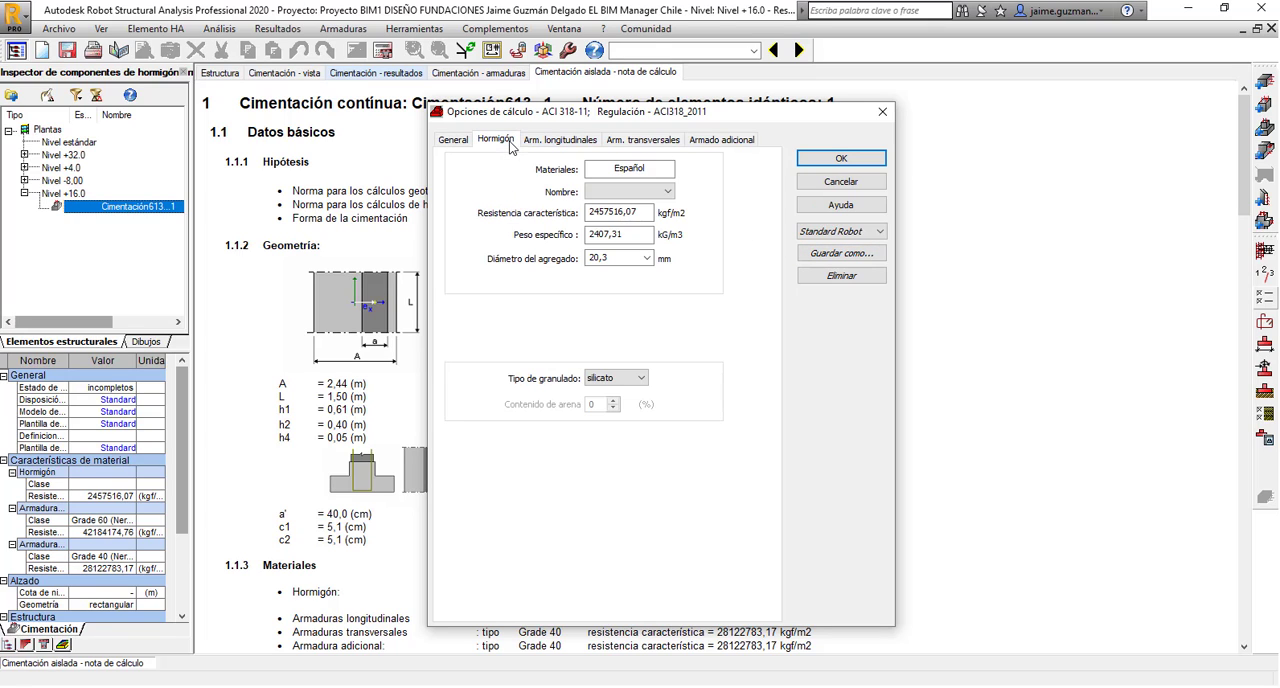
left_click(631, 193)
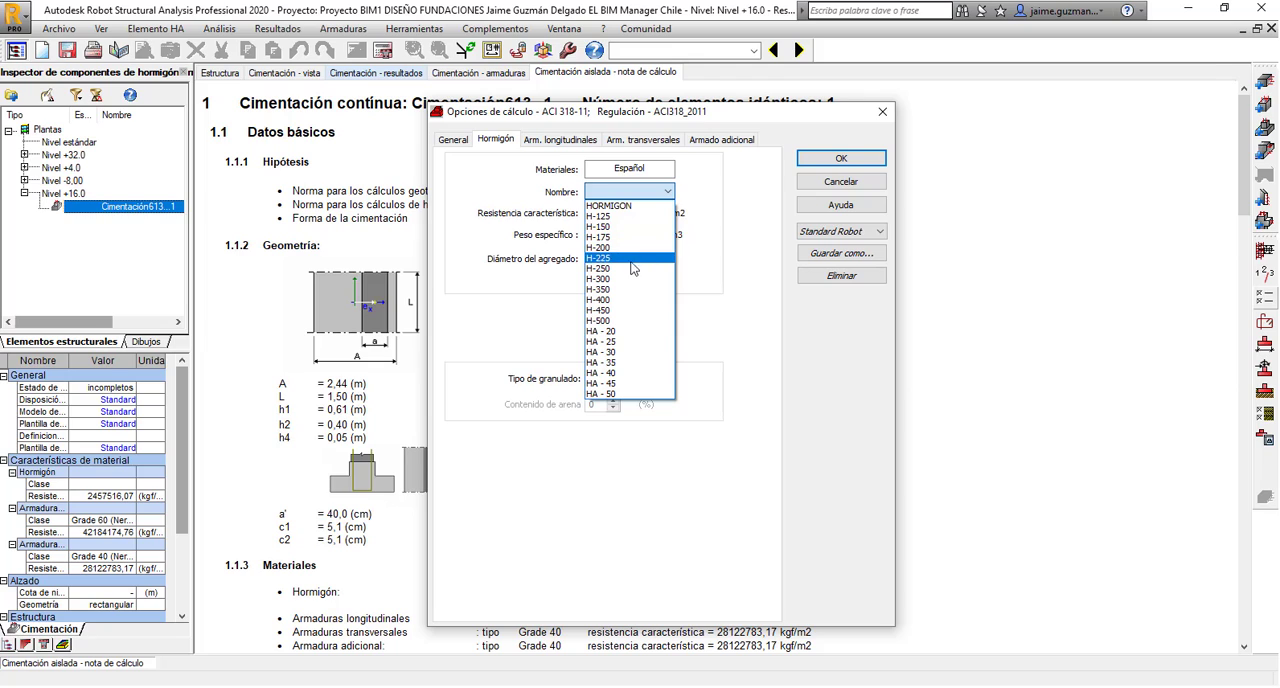
left_click(632, 342)
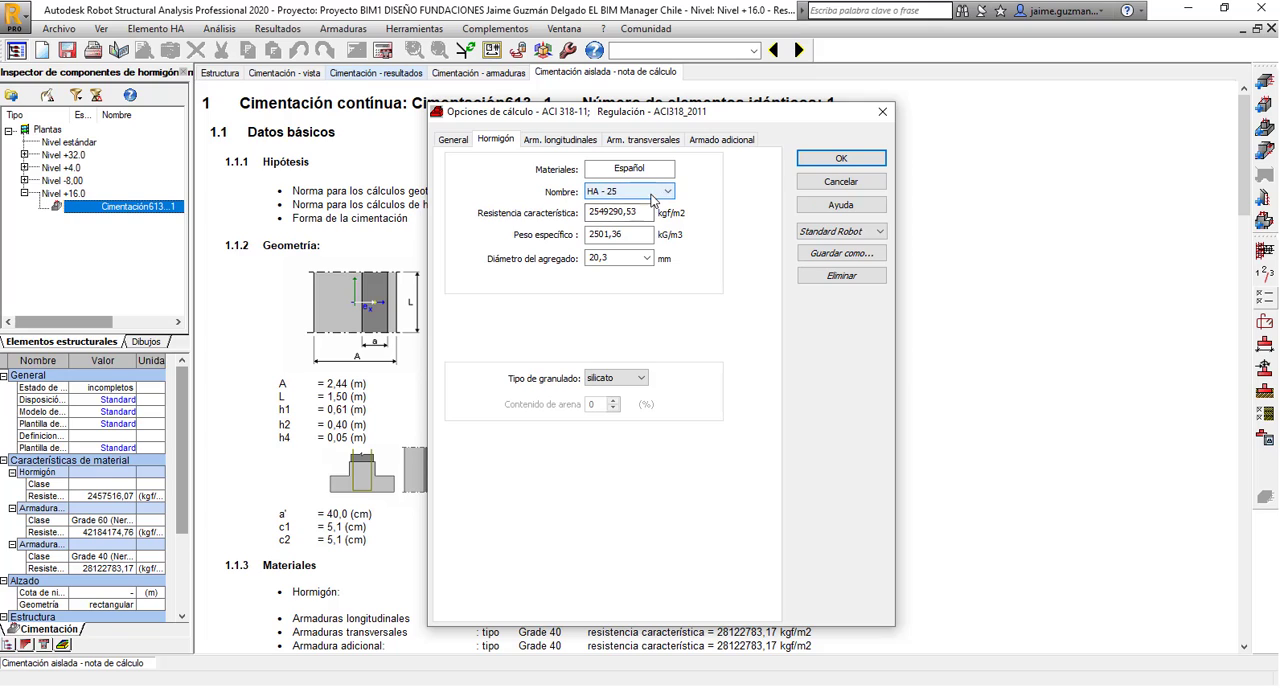
Check the longitudinal reinforcement settings and set the transverse reinforcement steel class to Grade 60.
left_click(563, 141)
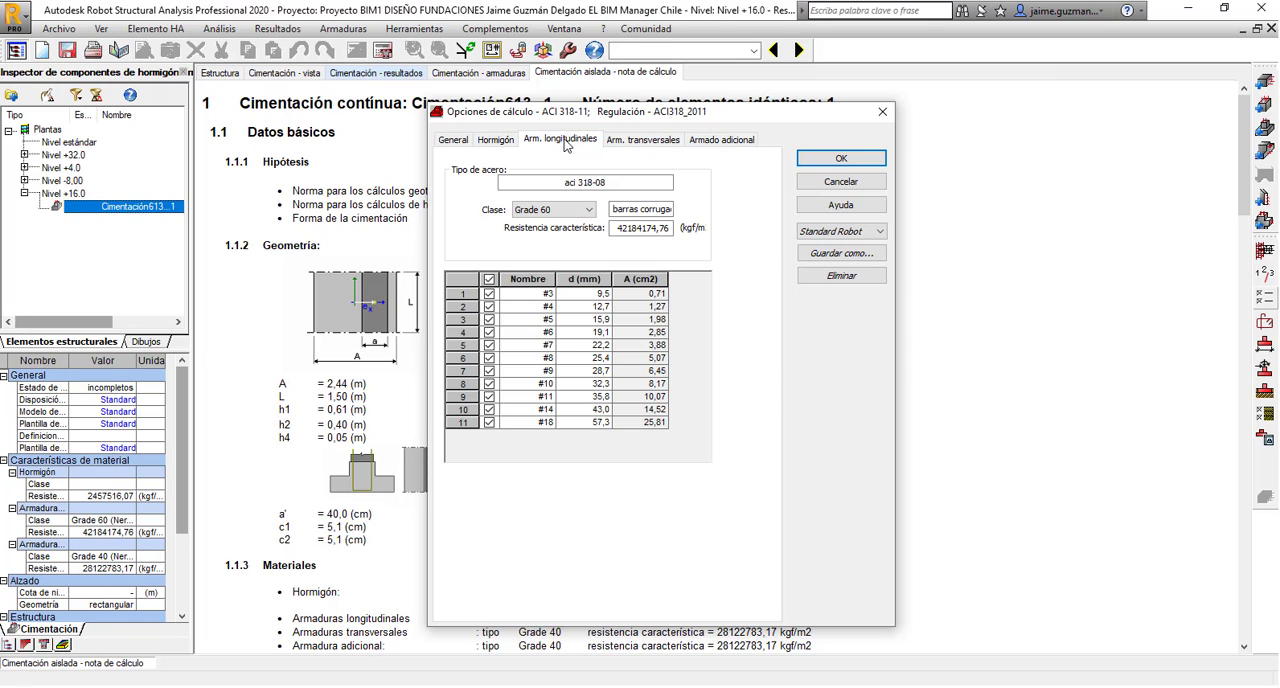
left_click(643, 140)
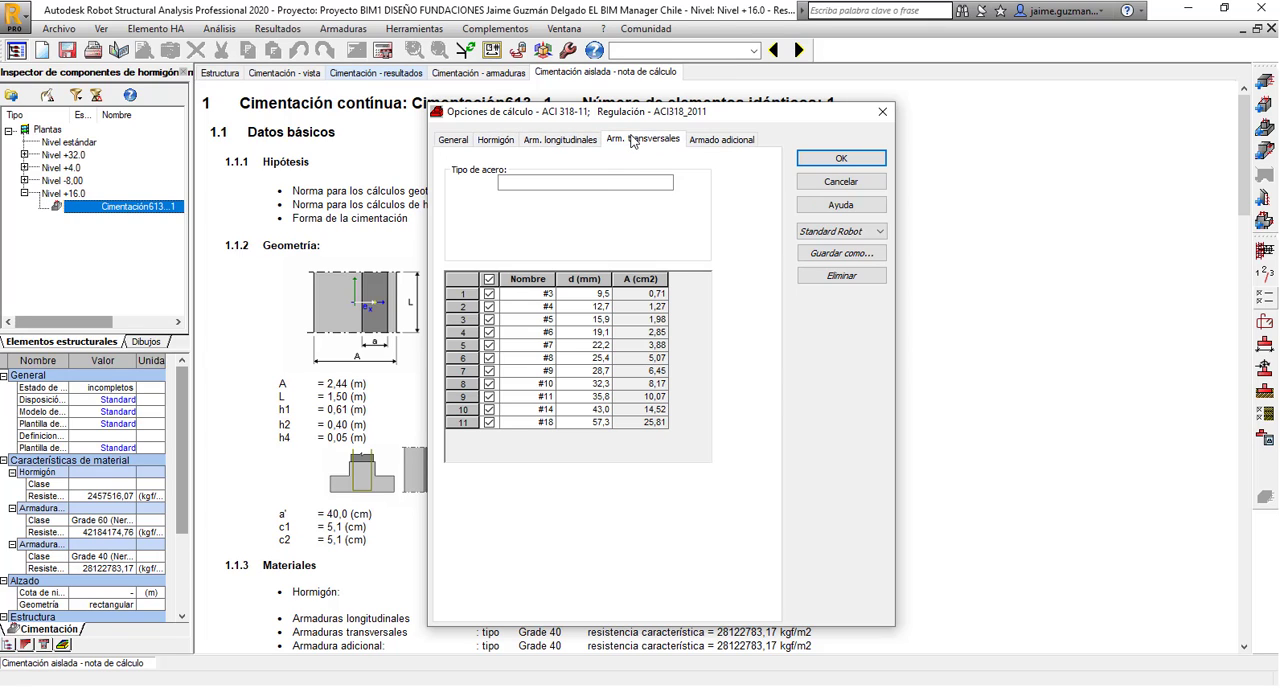
left_click(588, 209)
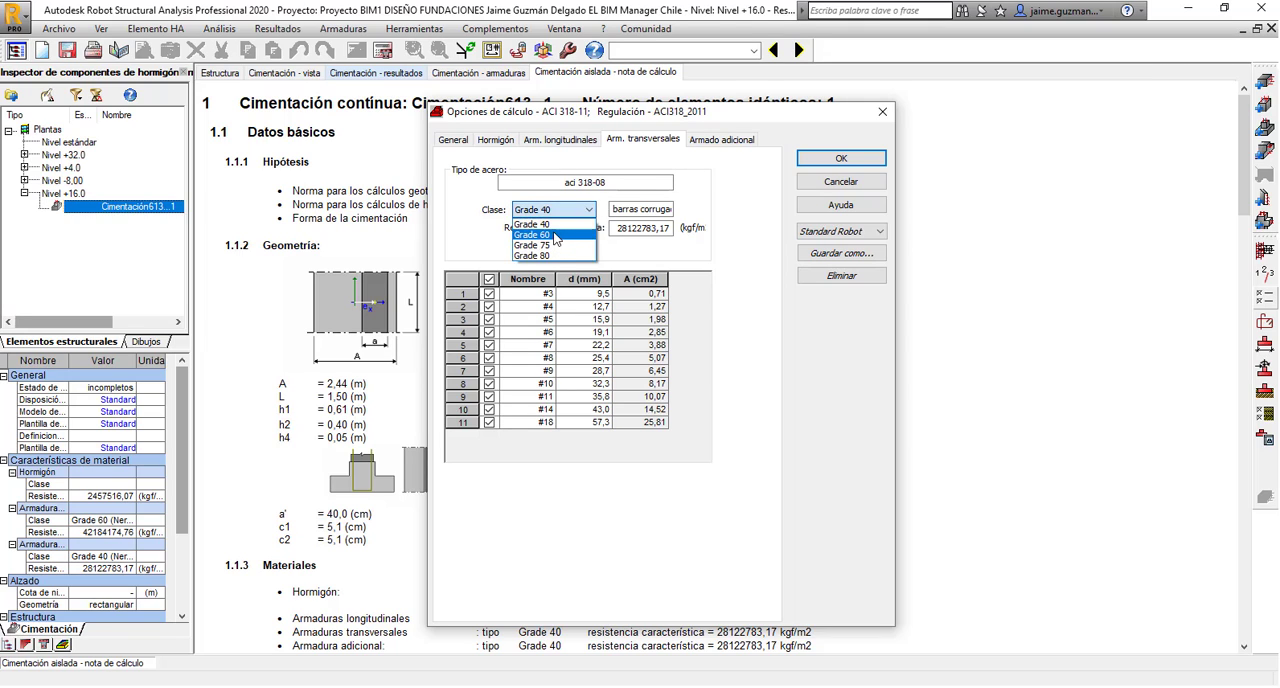
left_click(556, 234)
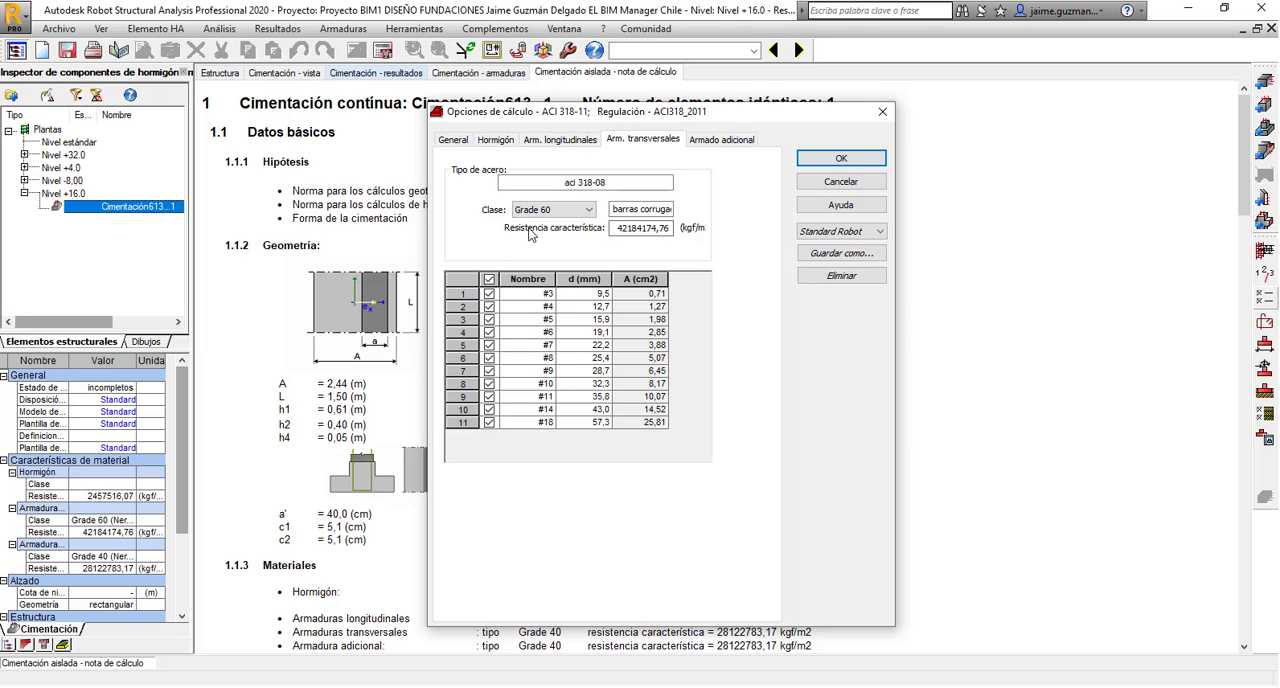
Set the additional reinforcement steel class to Grade 60 and save the calculation options under Standard Robot.
left_click(721, 140)
left_click(566, 210)
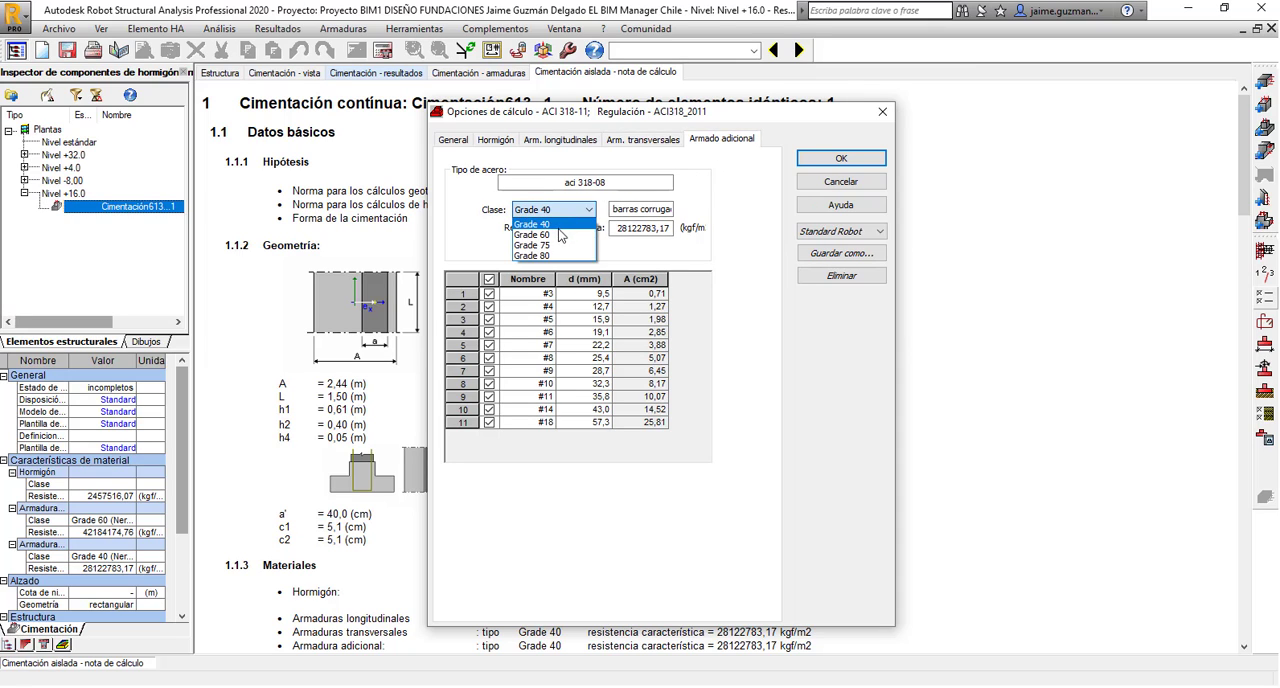
left_click(558, 229)
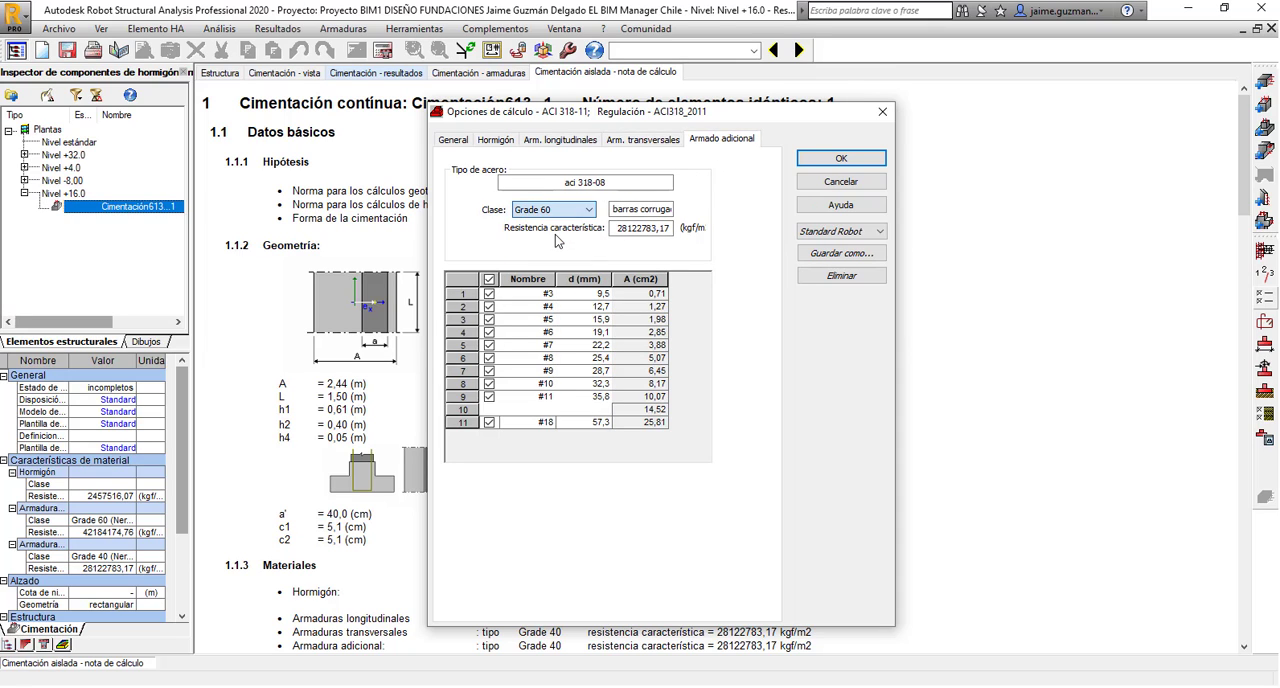
left_click(841, 253)
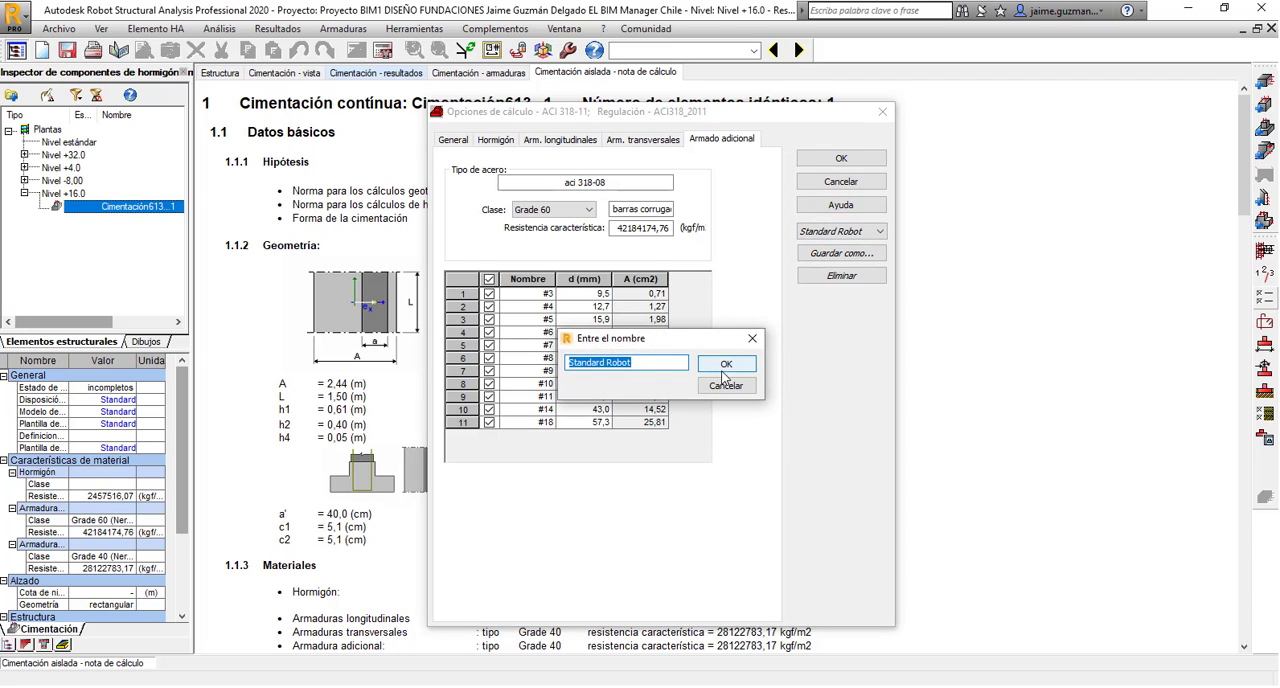
left_click(726, 364)
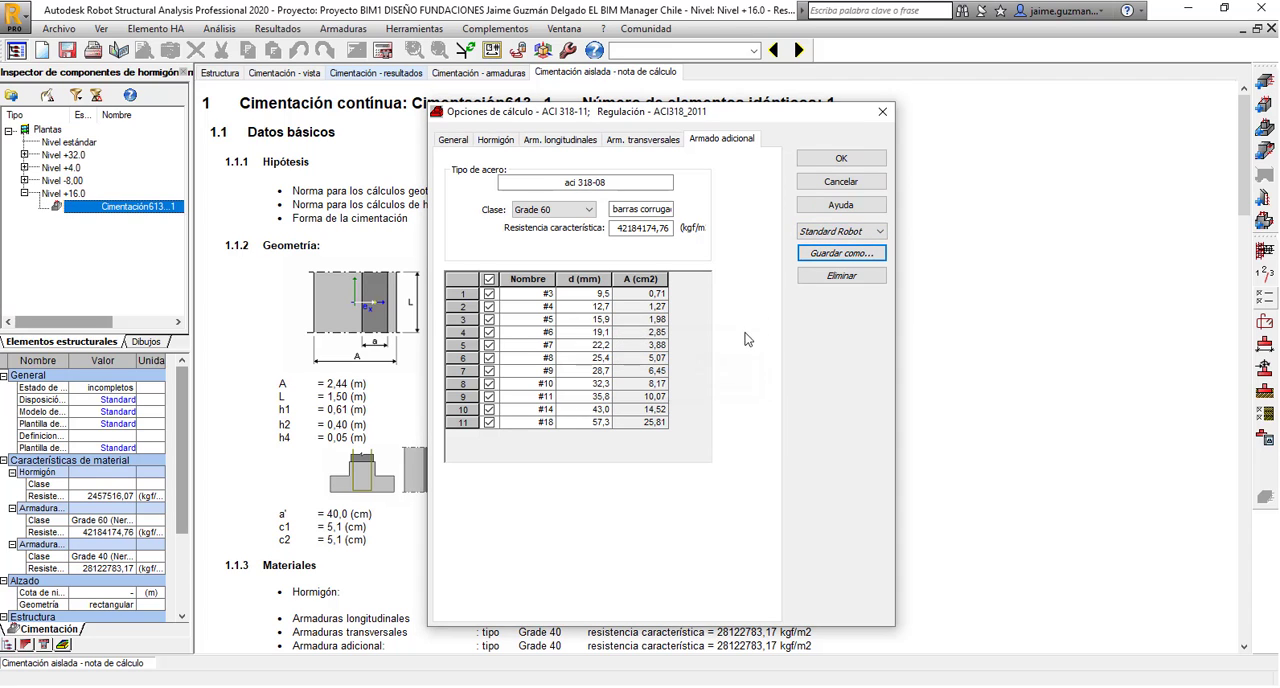
Apply the calculation options and limit the footing's bar spacing to 0.10–0.30 m in both layers, with automatic diameters.
left_click(836, 162)
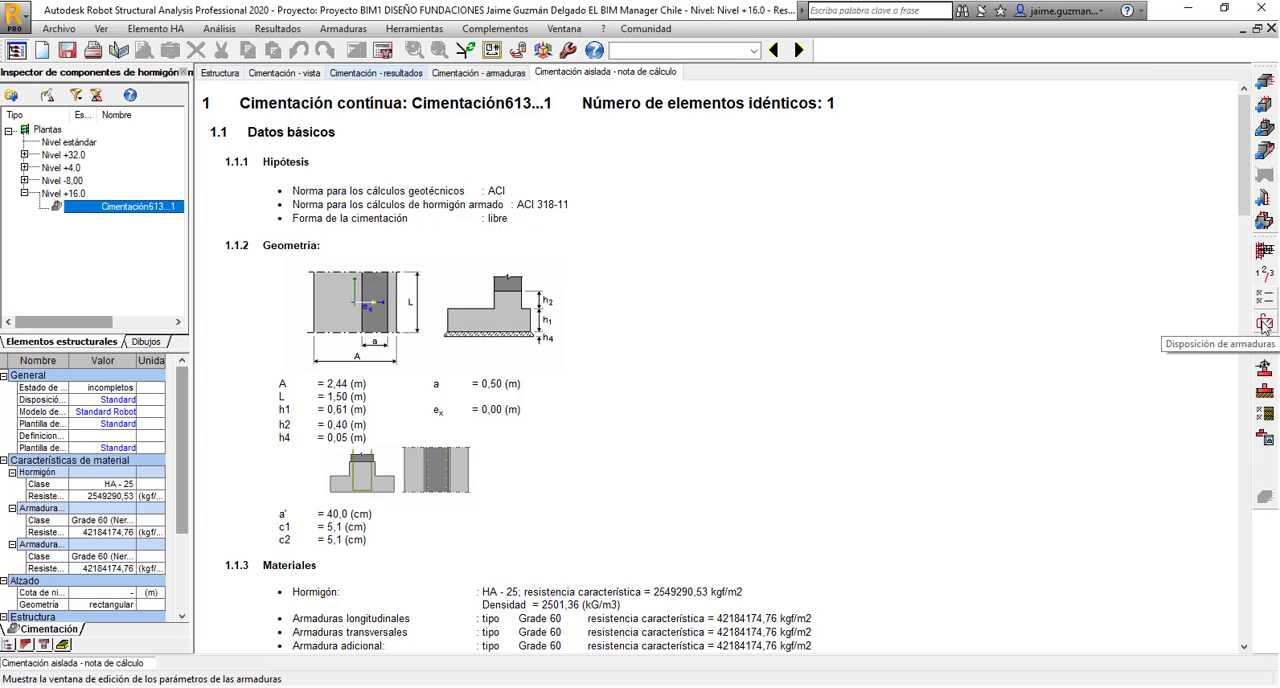
left_click(1265, 323)
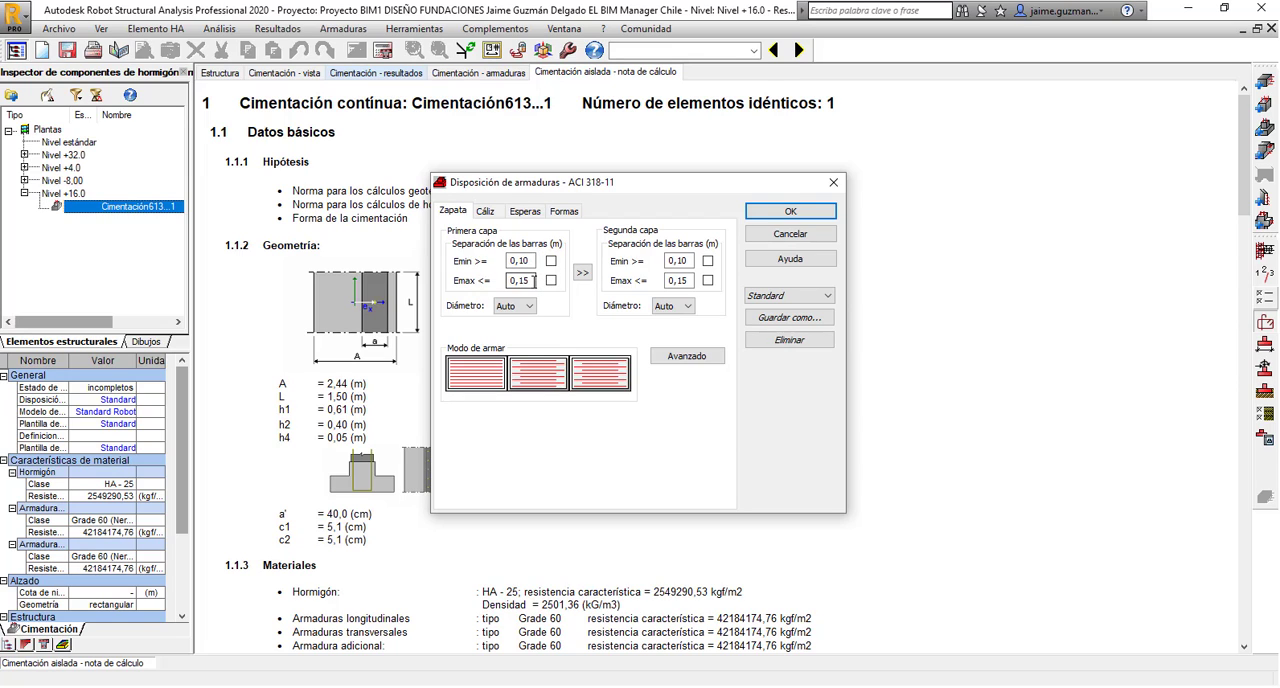
double_click(521, 281)
left_click(551, 281)
left_click(583, 273)
left_click(530, 310)
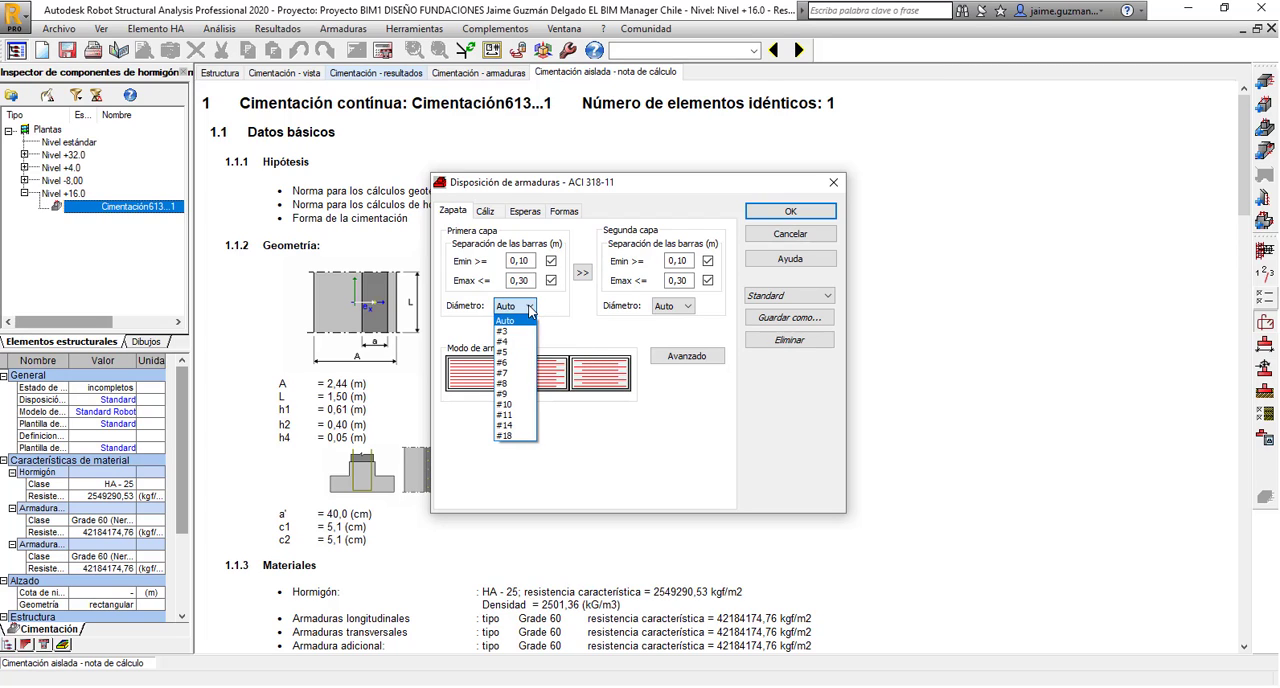
left_click(524, 330)
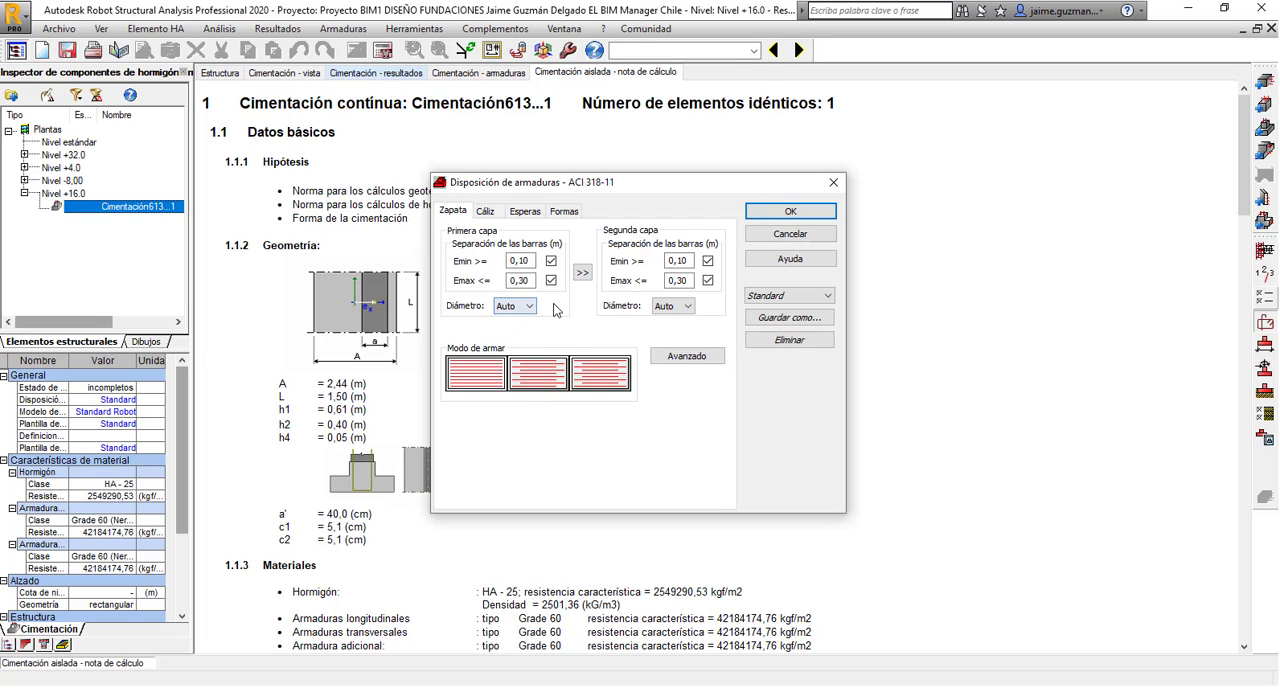
Save the reinforcement arrangement as a new set named Standard Robot.
left_click(791, 318)
left_click(603, 342)
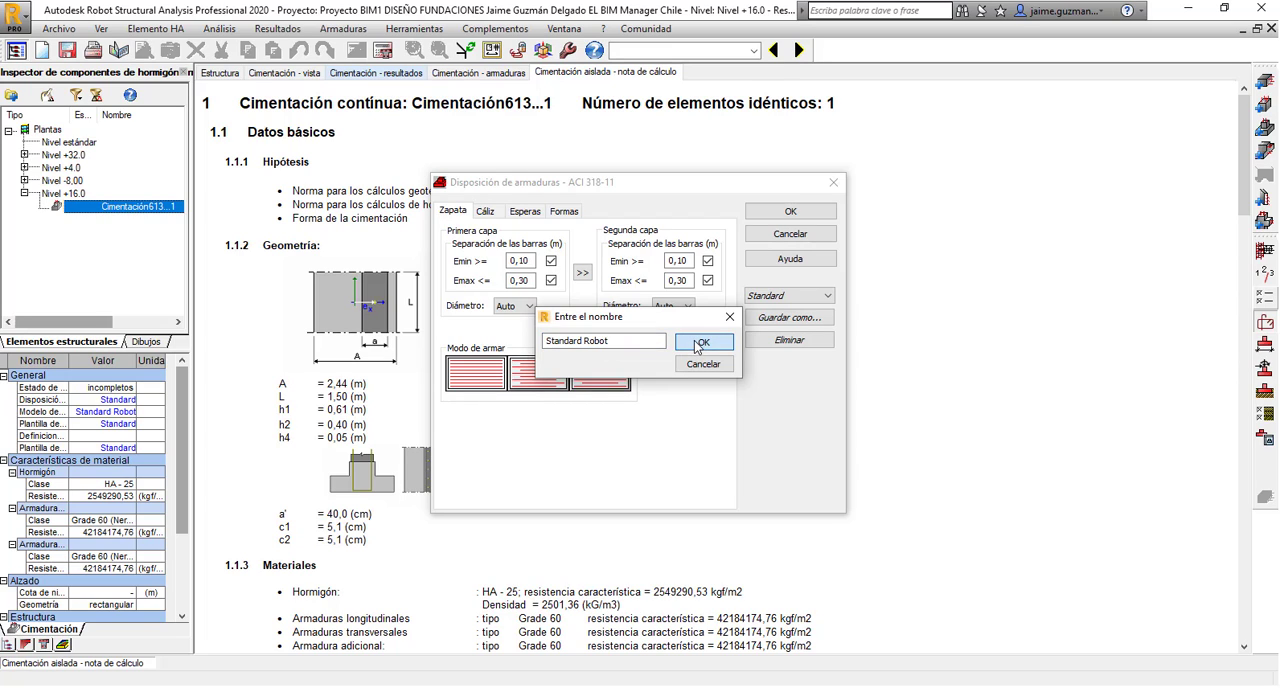
left_click(700, 343)
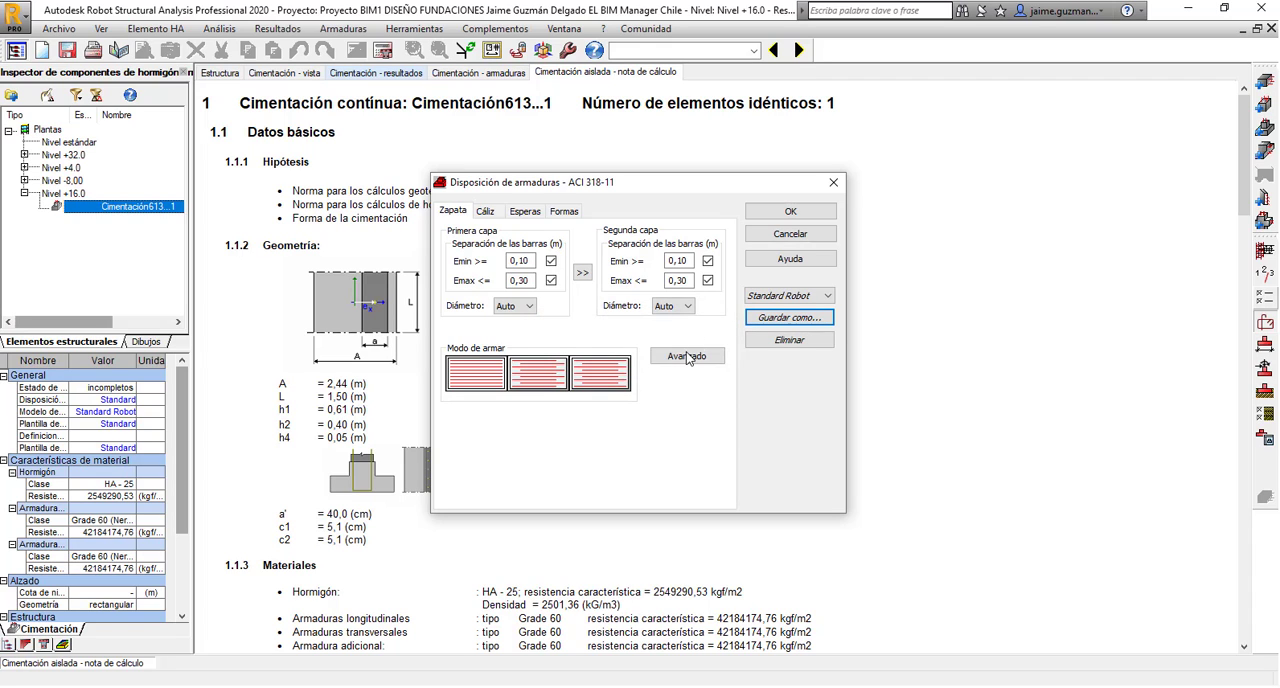
Check the advanced footing reinforcement options, showing the reinforcement types for continuous footings, and accept them.
left_click(688, 357)
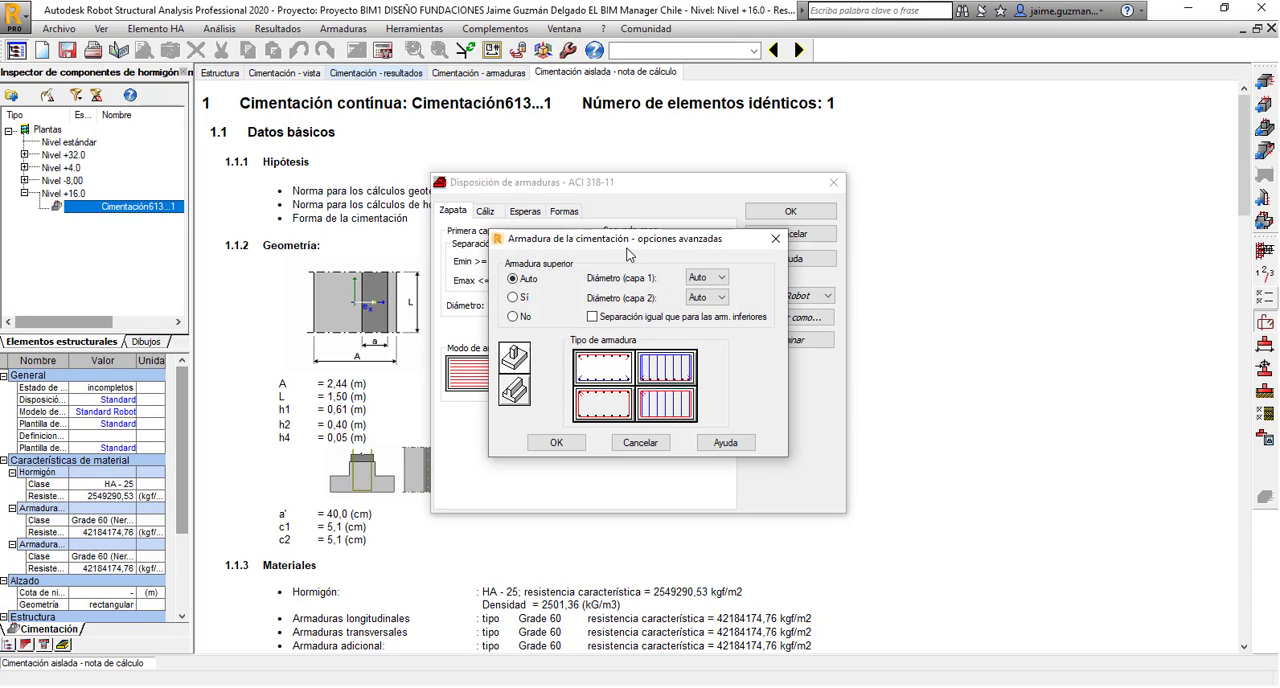
left_click_drag(622, 240, 602, 219)
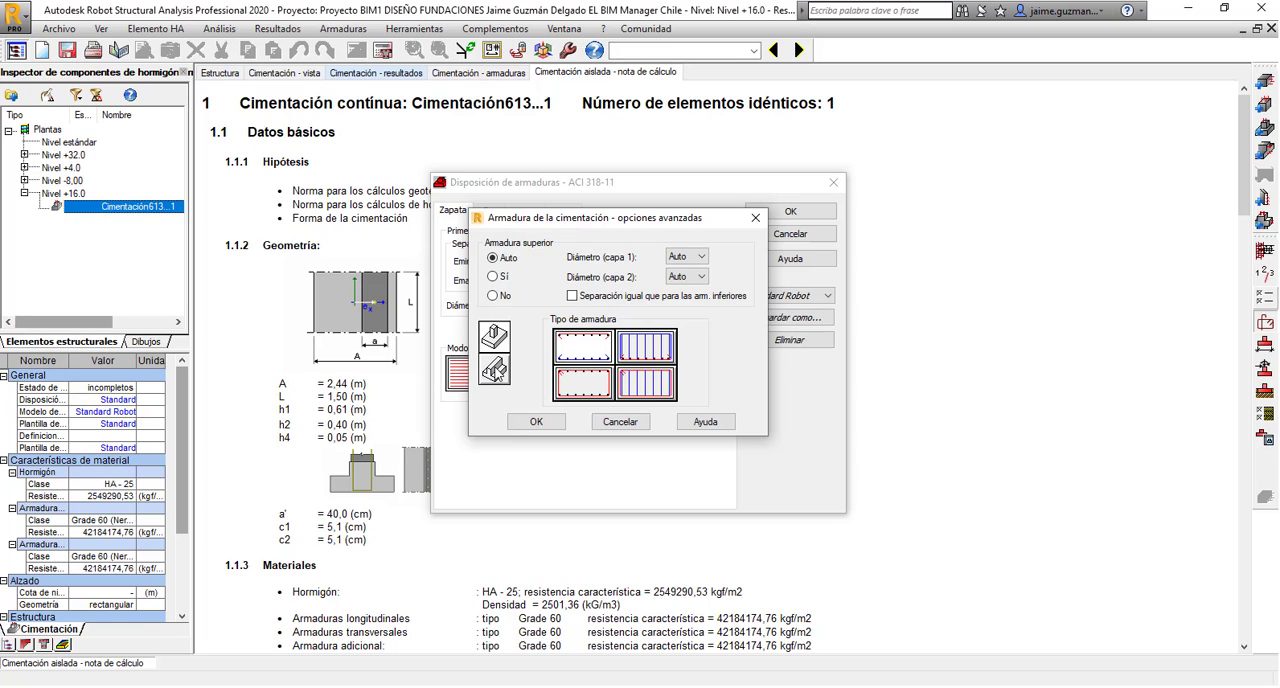
left_click(494, 372)
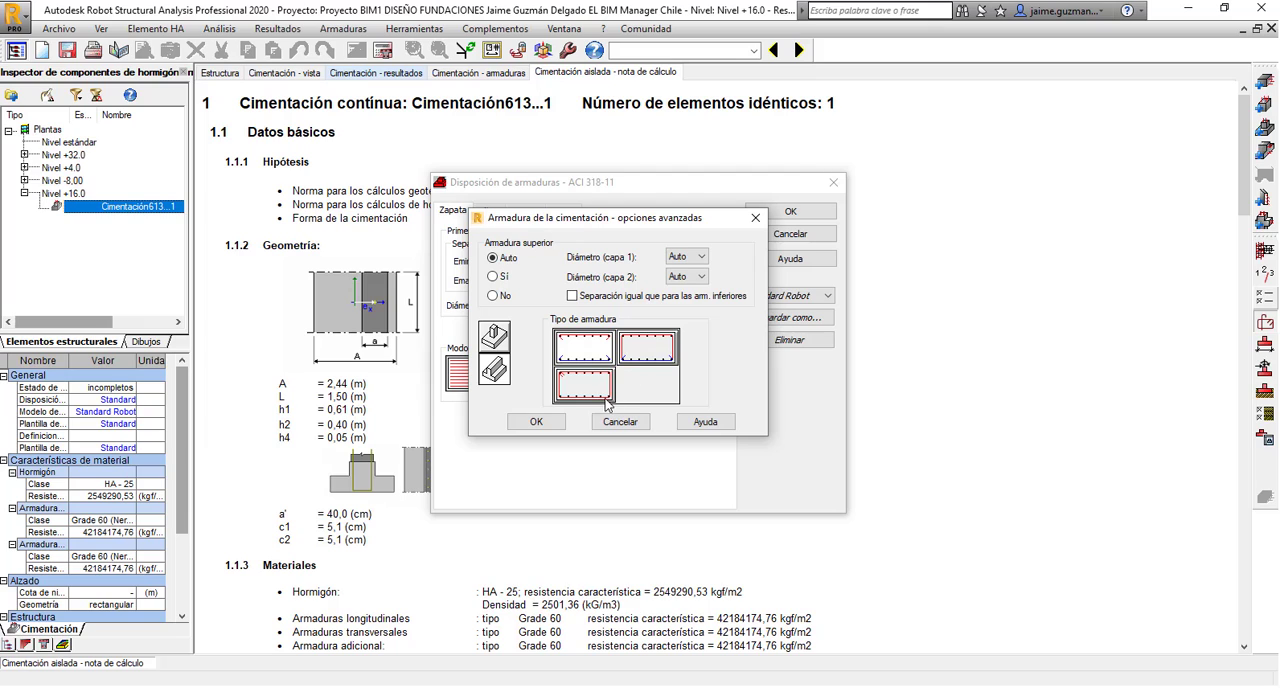
left_click(536, 422)
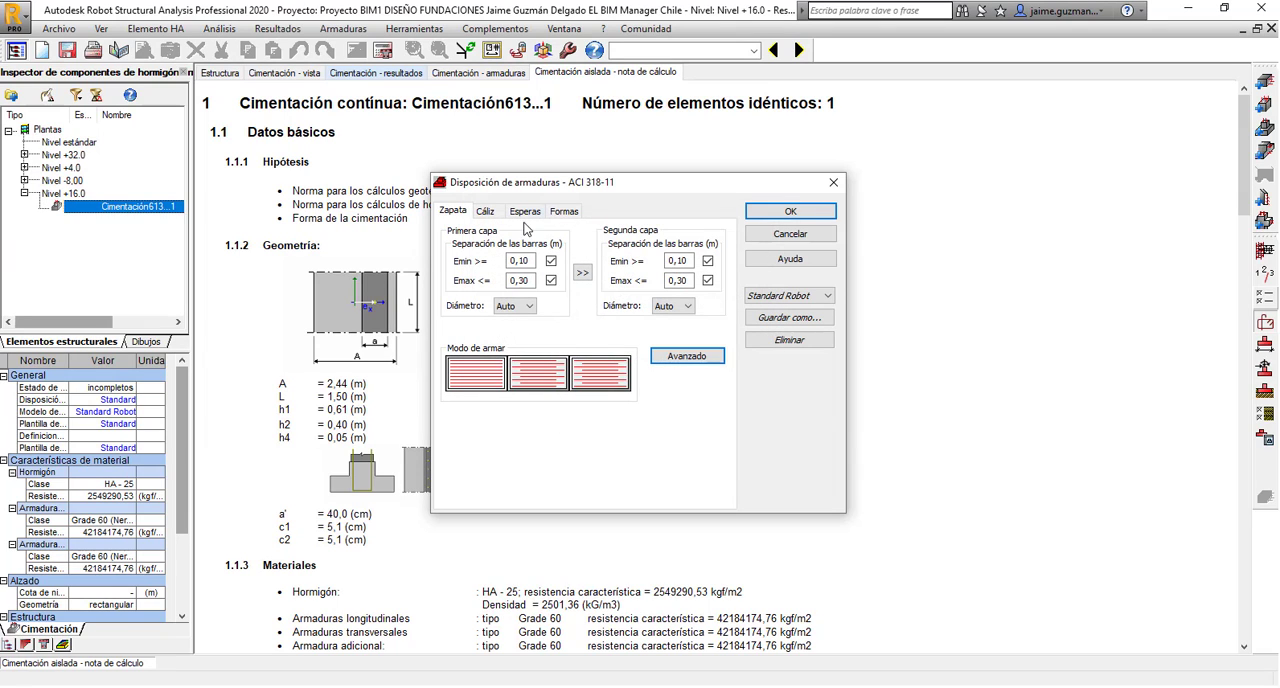
Choose the third pedestal reinforcement mode for isolated footings and compare it with the modes for continuous footings.
left_click(490, 215)
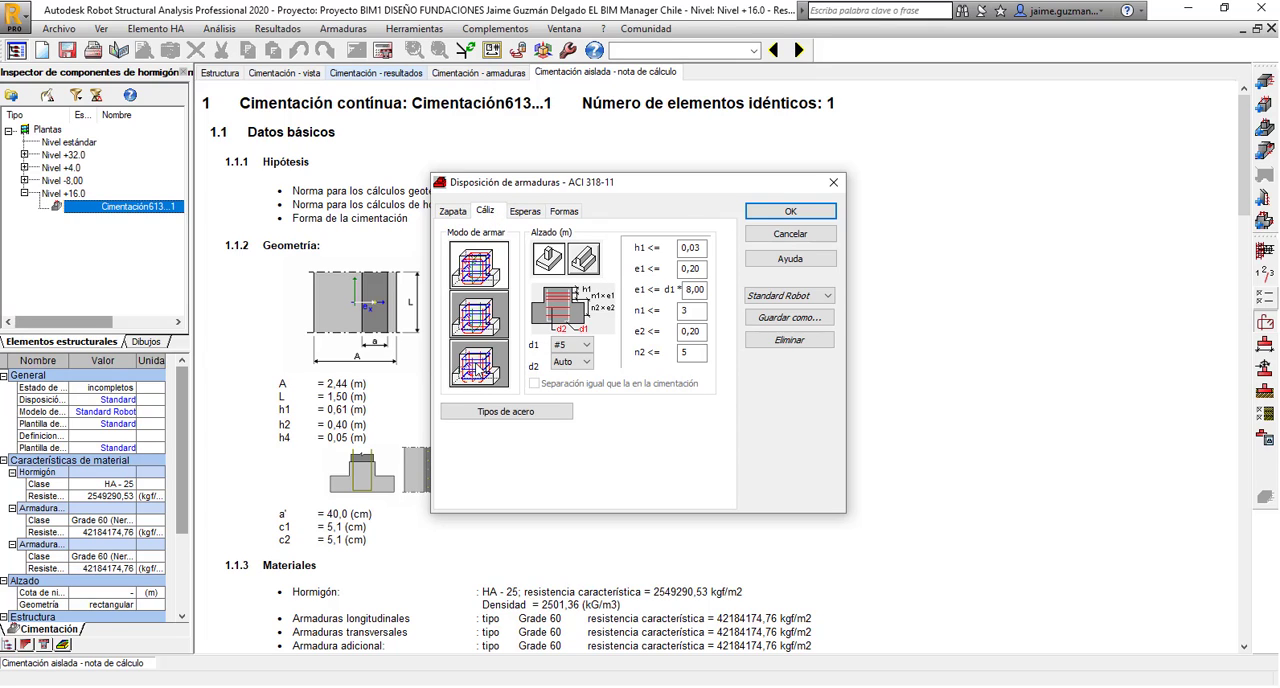
left_click(476, 367)
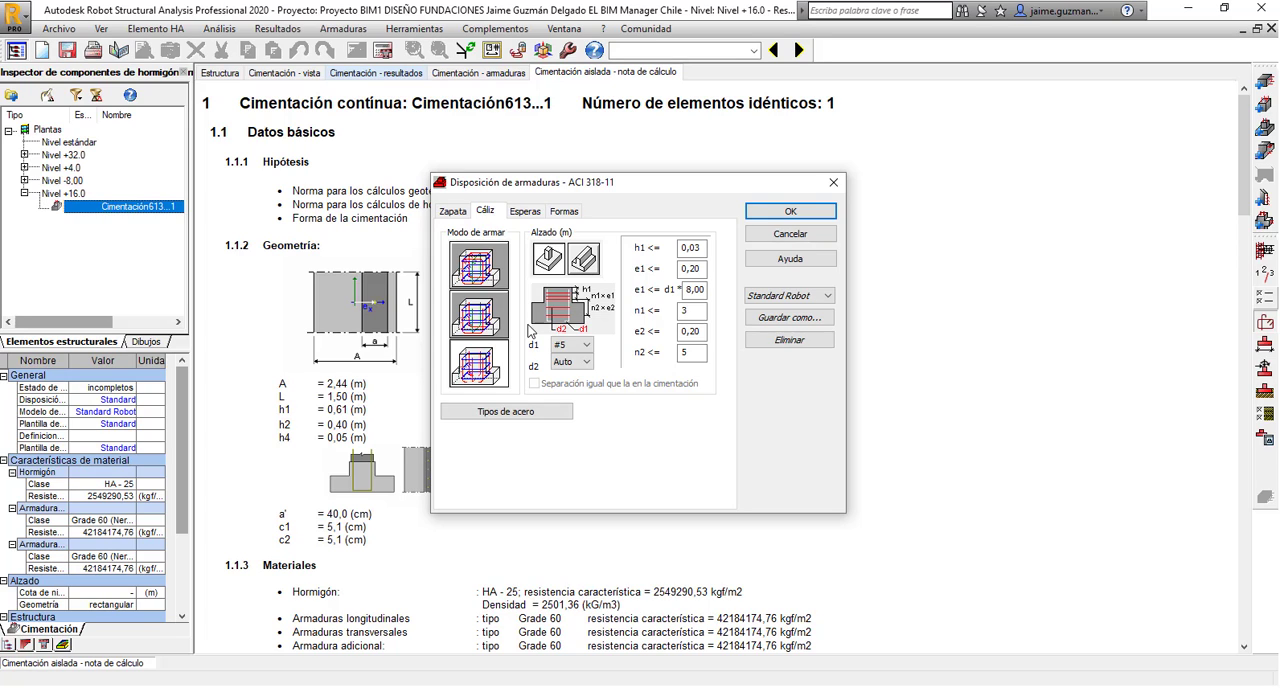
left_click(590, 259)
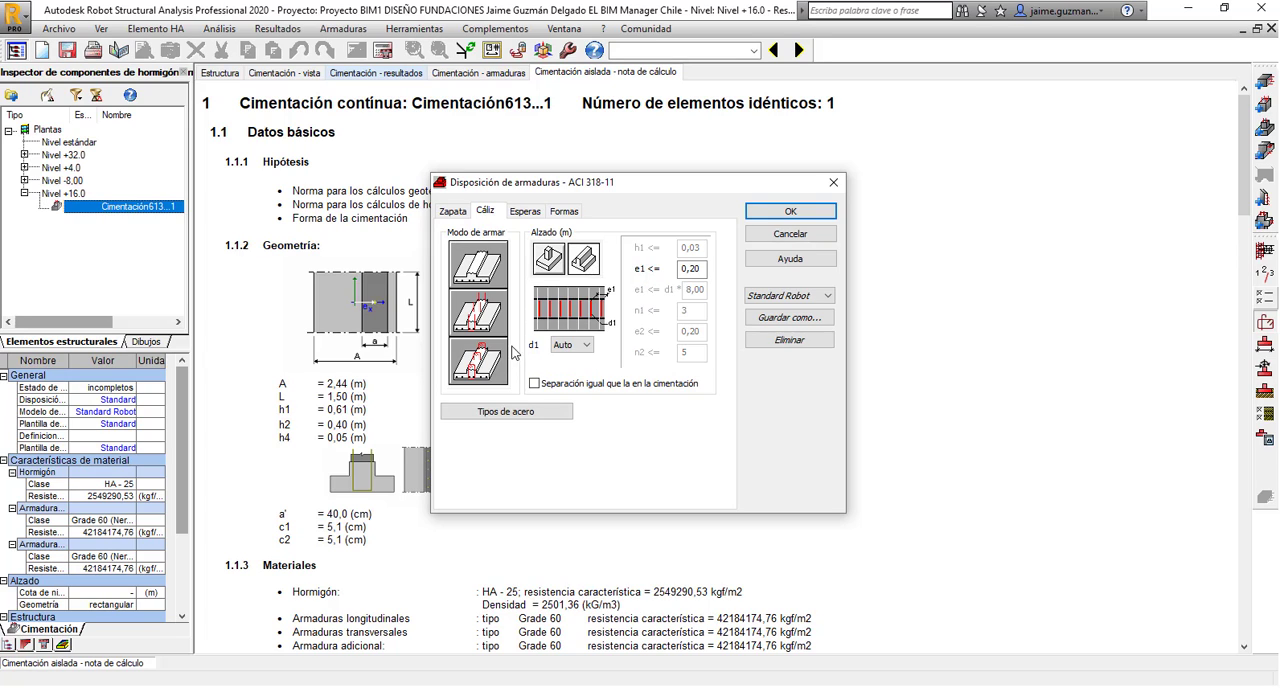
left_click(550, 261)
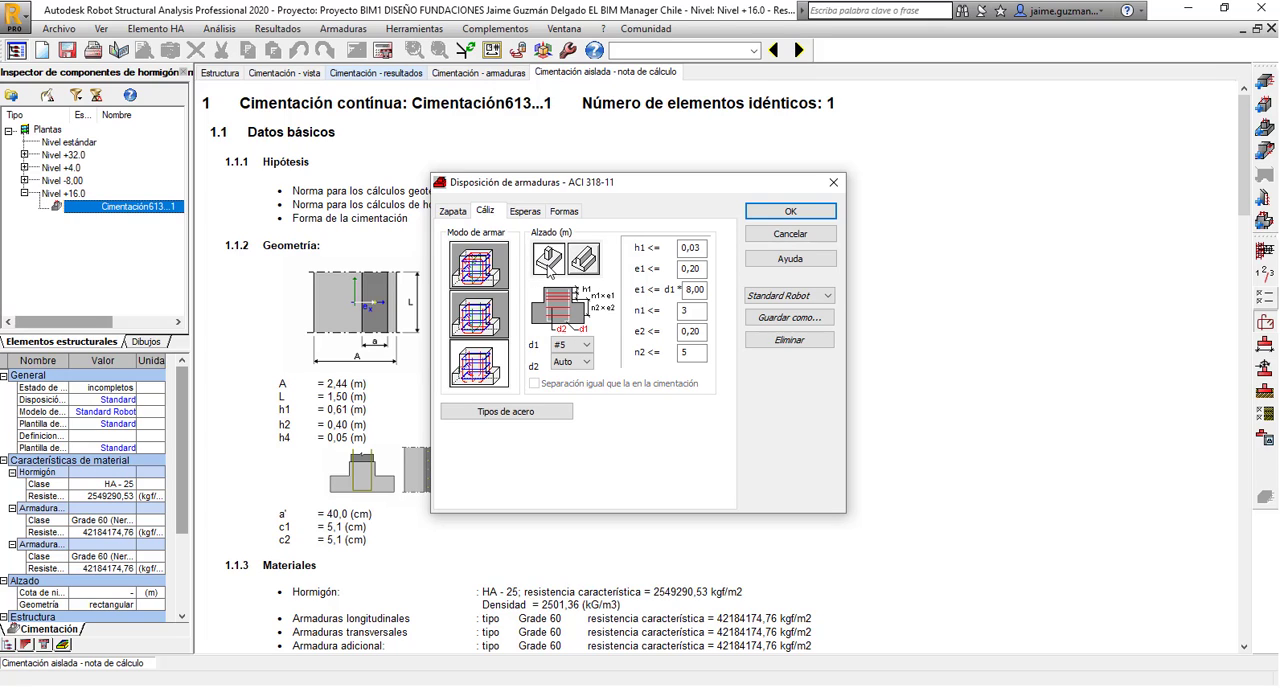
left_click(492, 370)
Set the pedestal's d1 bar diameter to #8 and keep d2 at Auto.
left_click(574, 345)
left_click(618, 392)
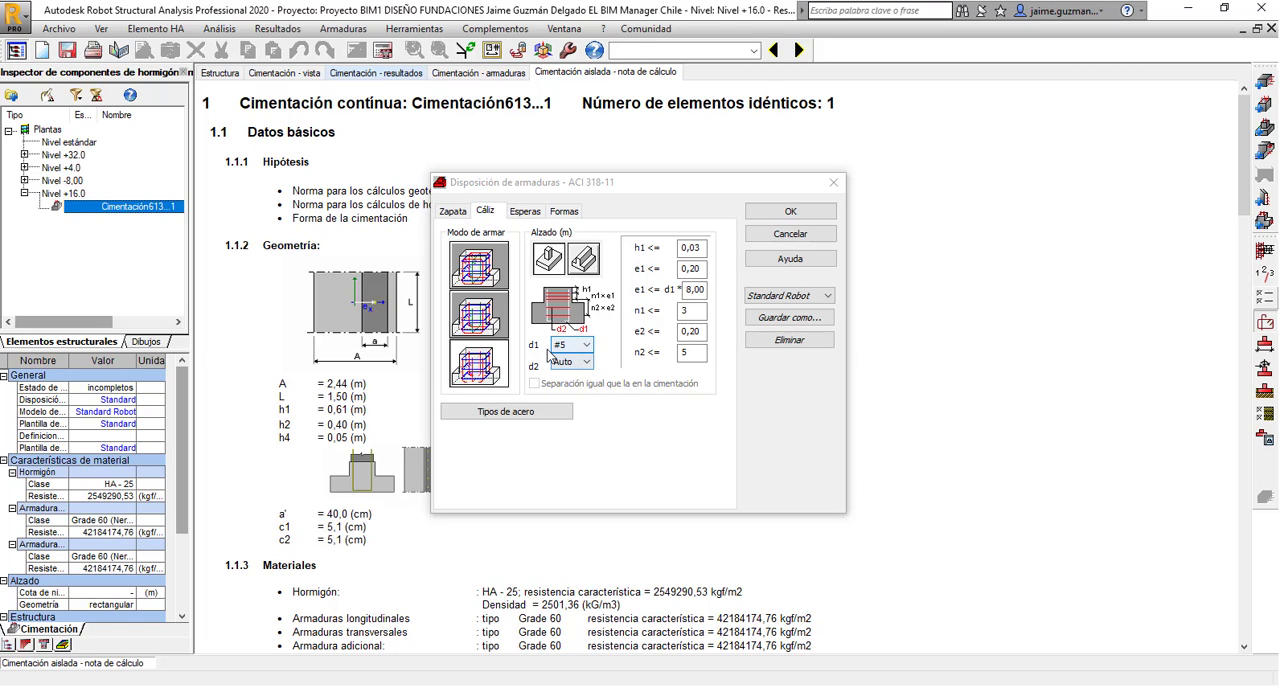
left_click(576, 346)
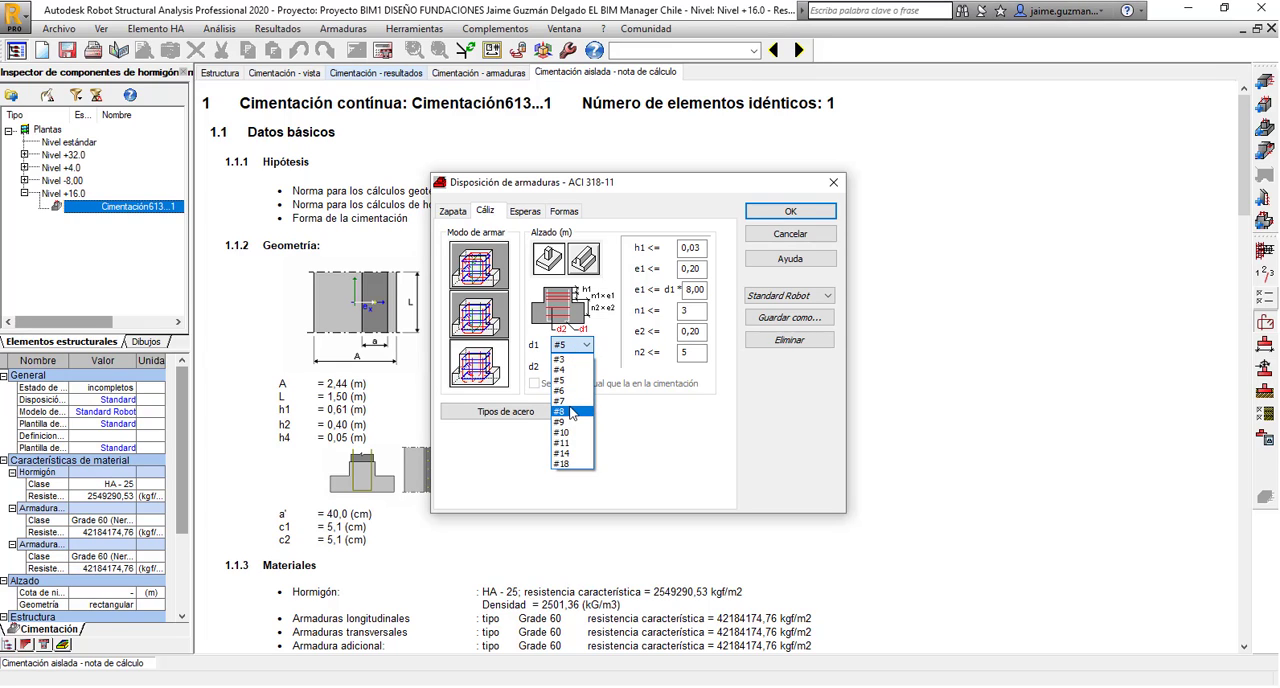
left_click(570, 412)
left_click(570, 361)
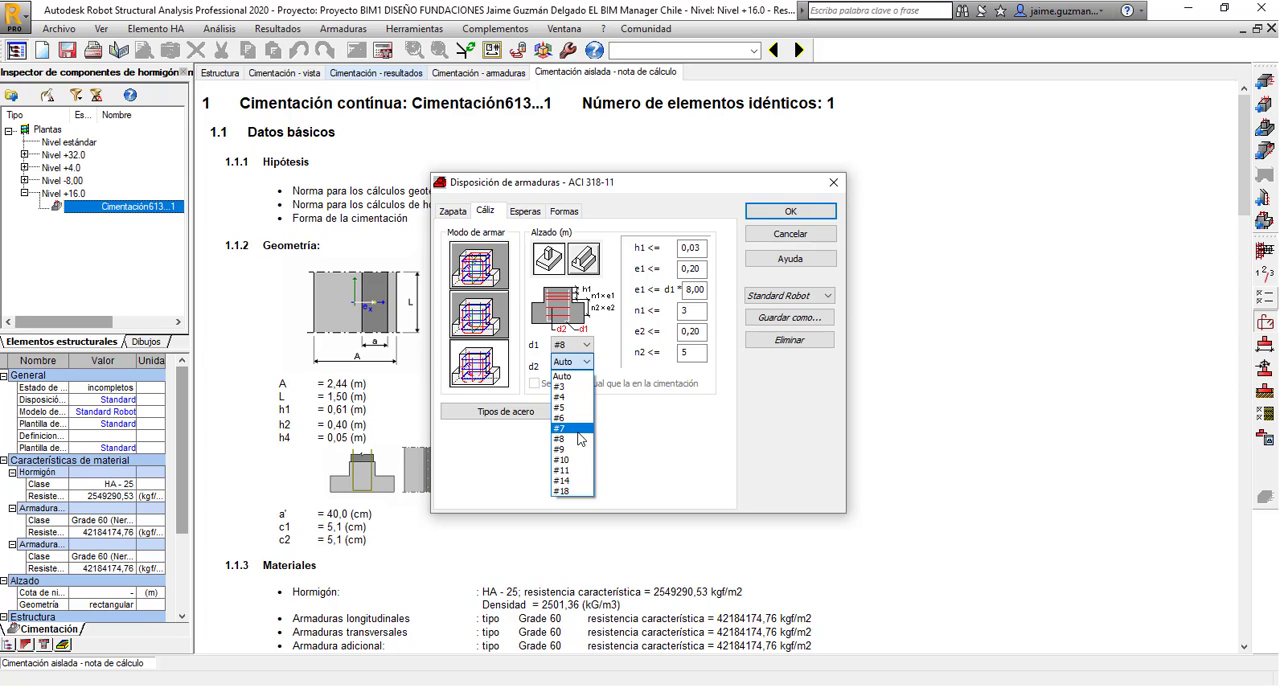
left_click(589, 363)
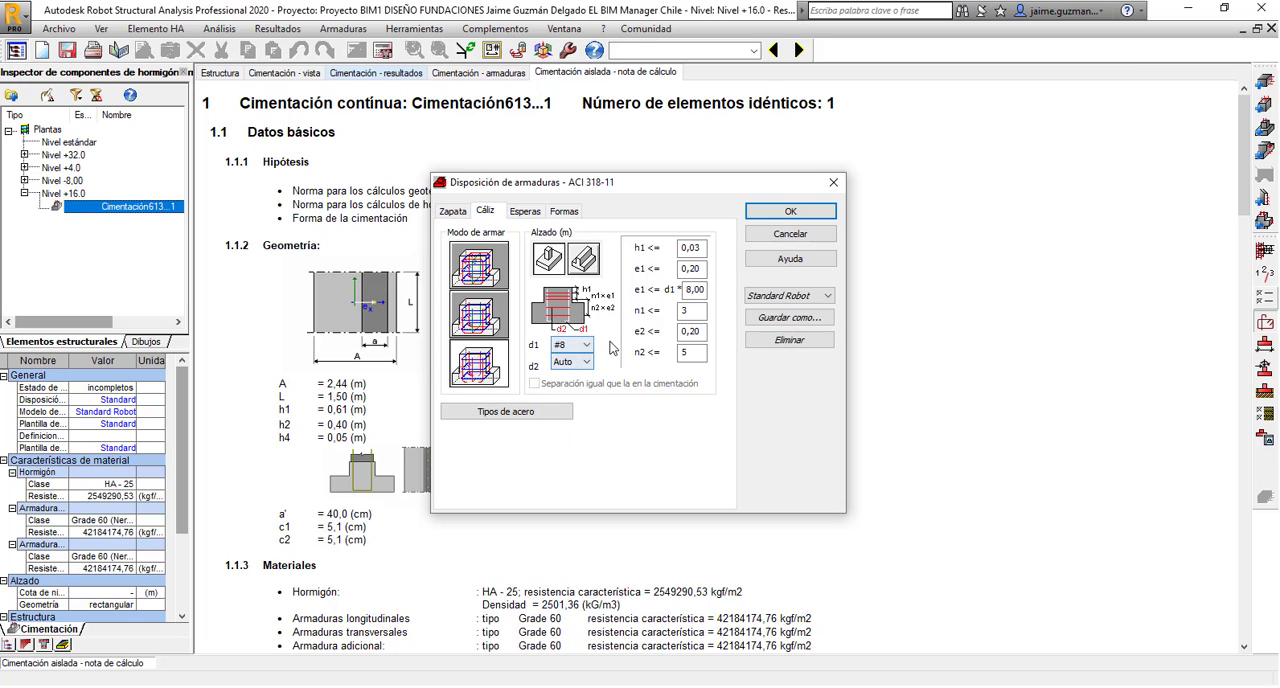
Check the steel types assigned to the pedestal's longitudinal and transverse reinforcement and accept them.
left_click(525, 212)
left_click(485, 211)
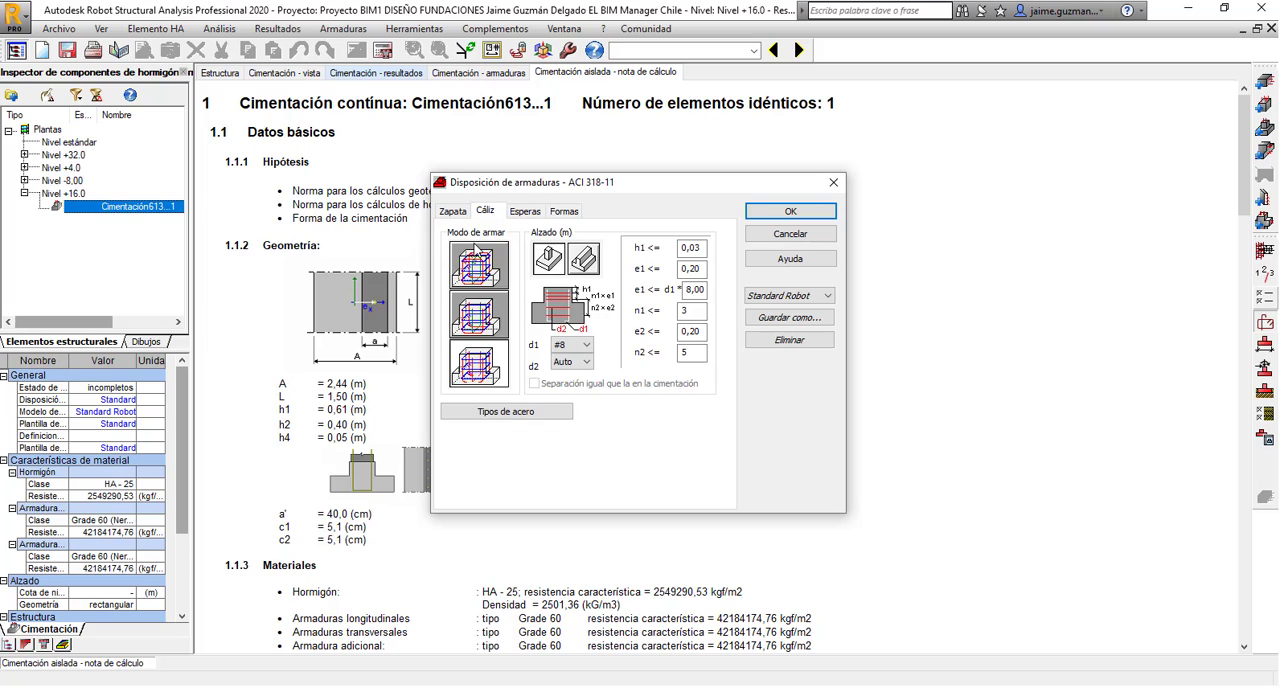
left_click(518, 412)
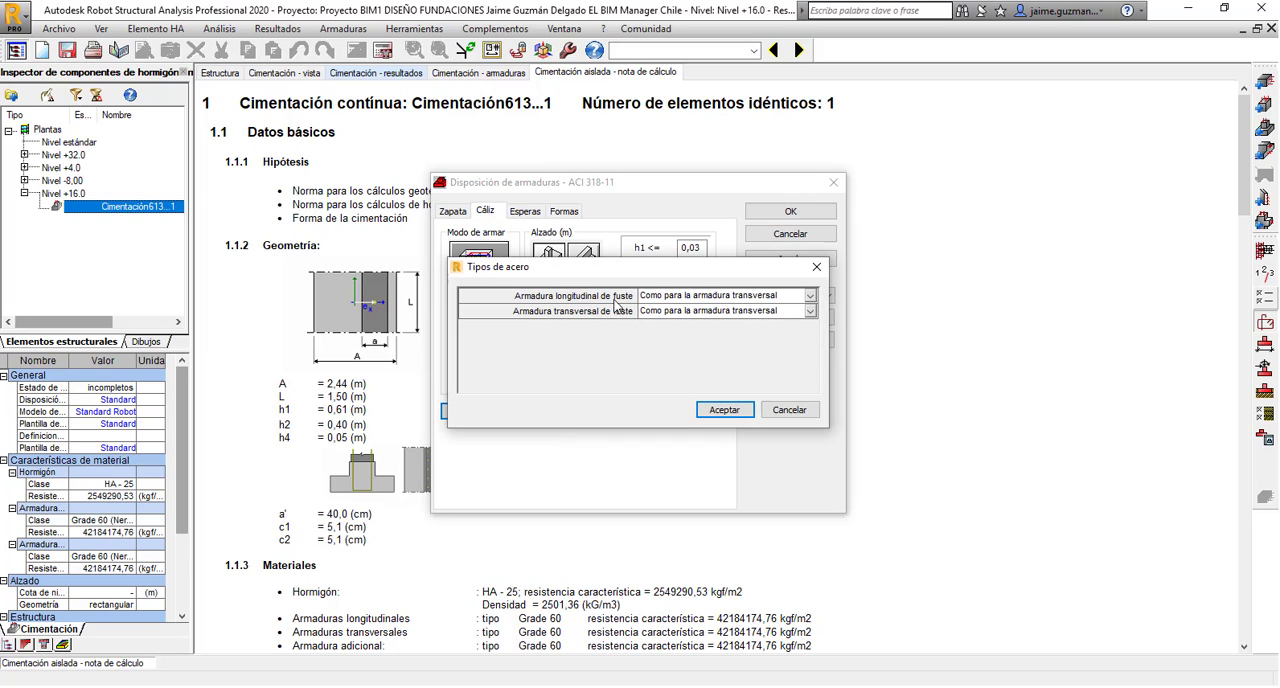
left_click(724, 410)
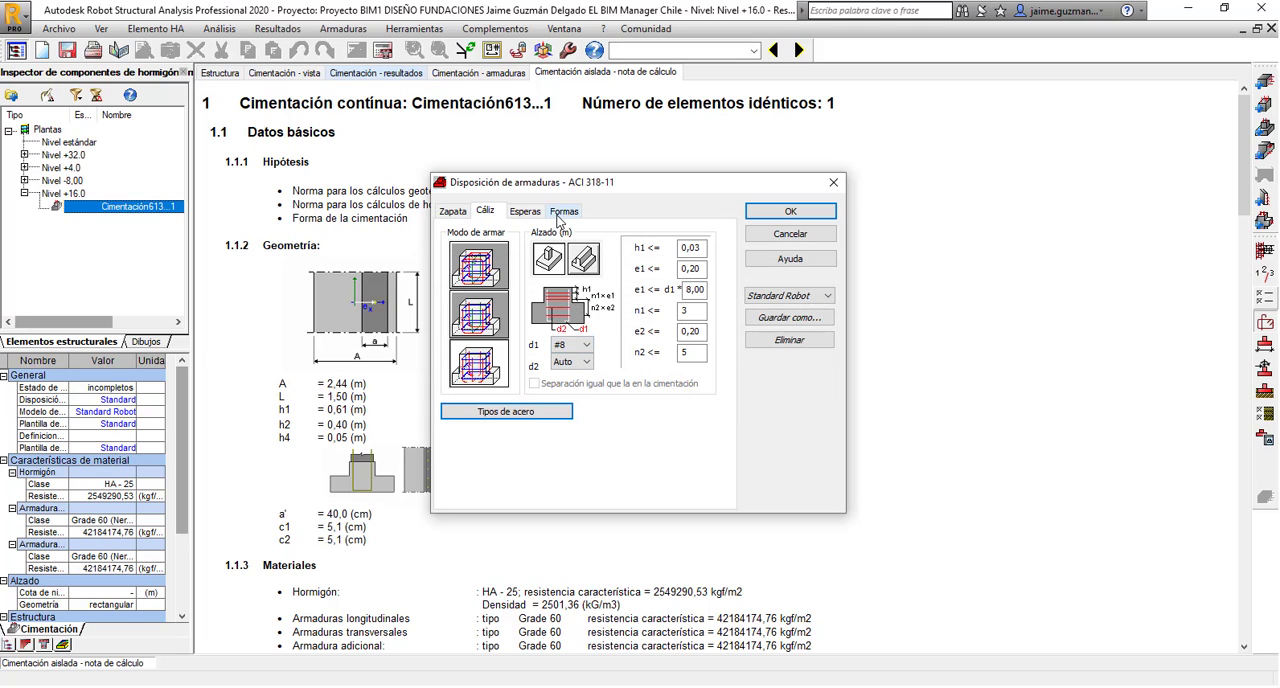
Review the dowel settings and keep the dowel steel type the same as the longitudinal reinforcement.
left_click(524, 211)
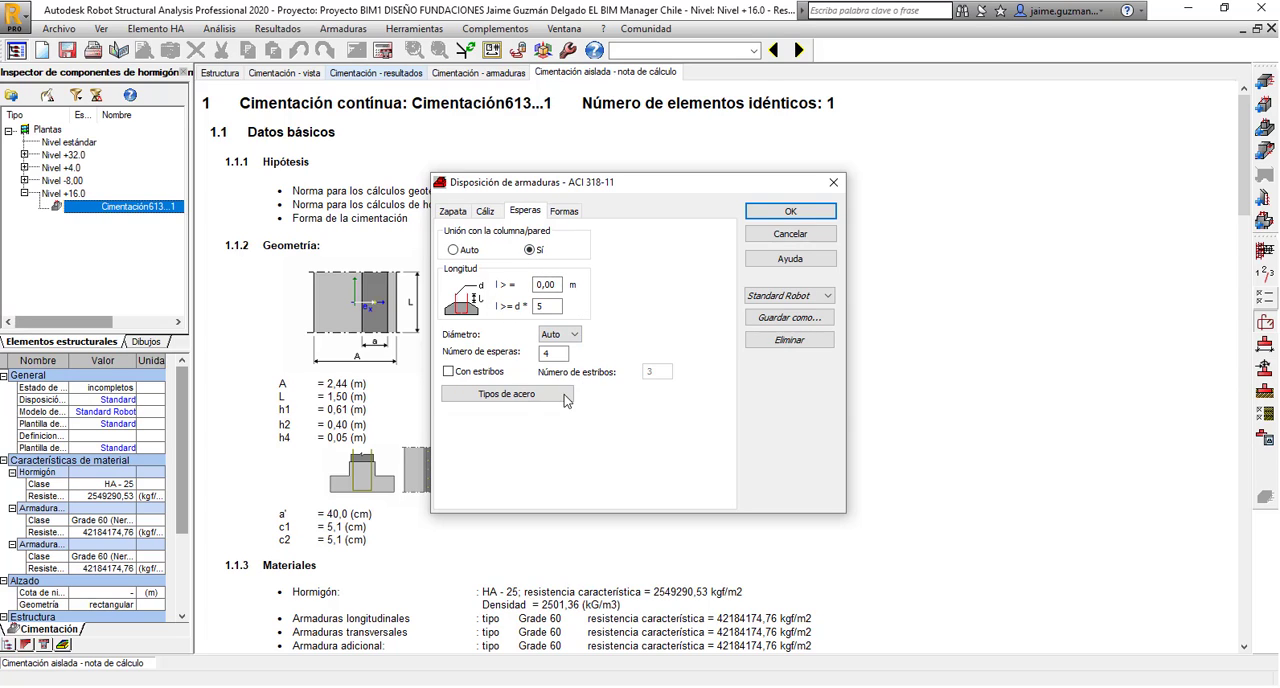
left_click(504, 396)
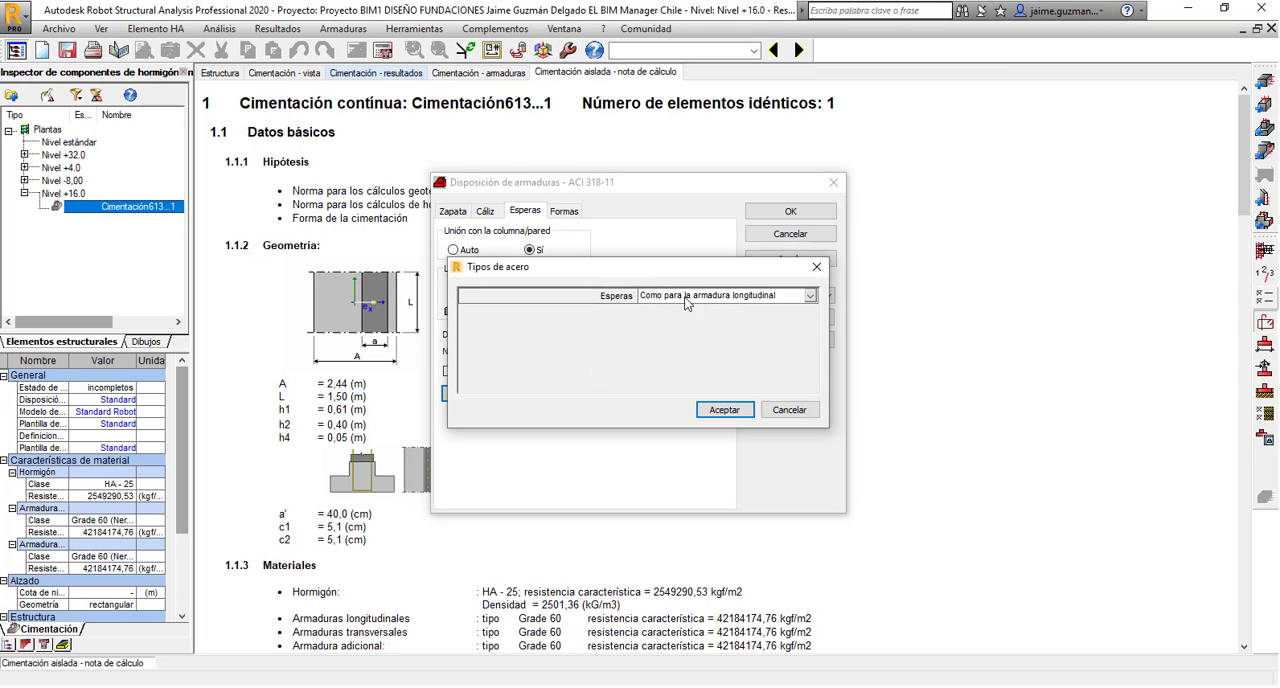
left_click(814, 300)
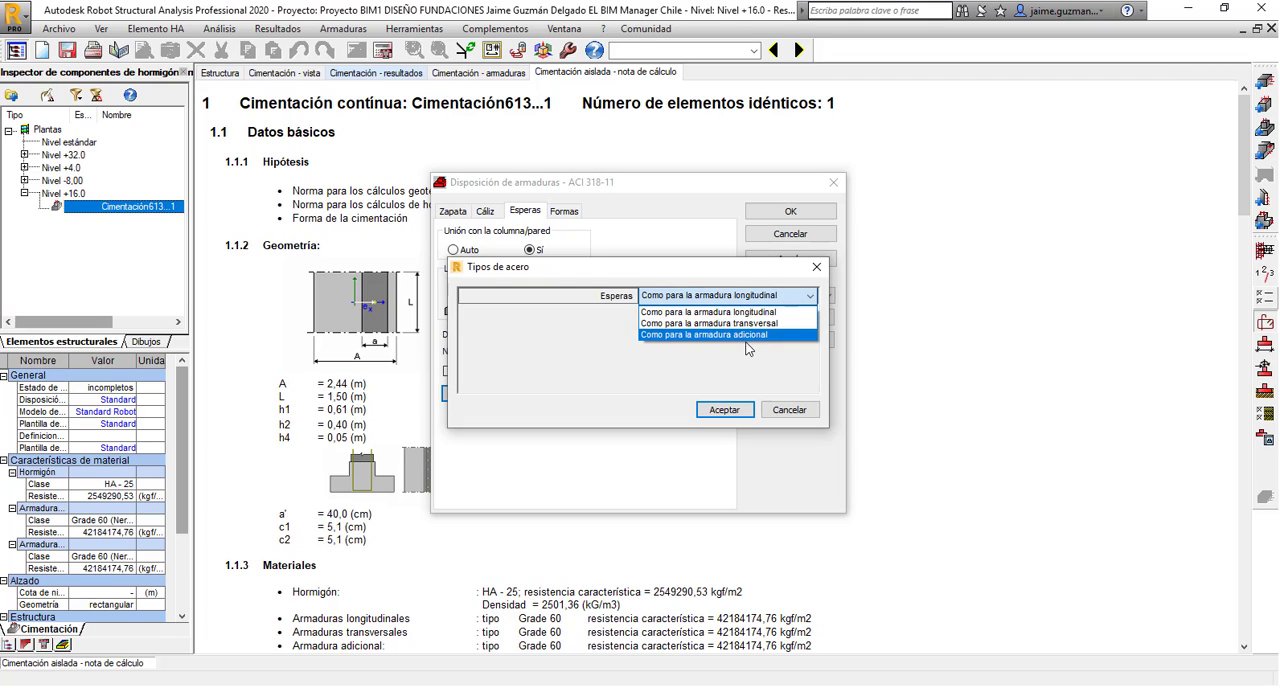
left_click(717, 374)
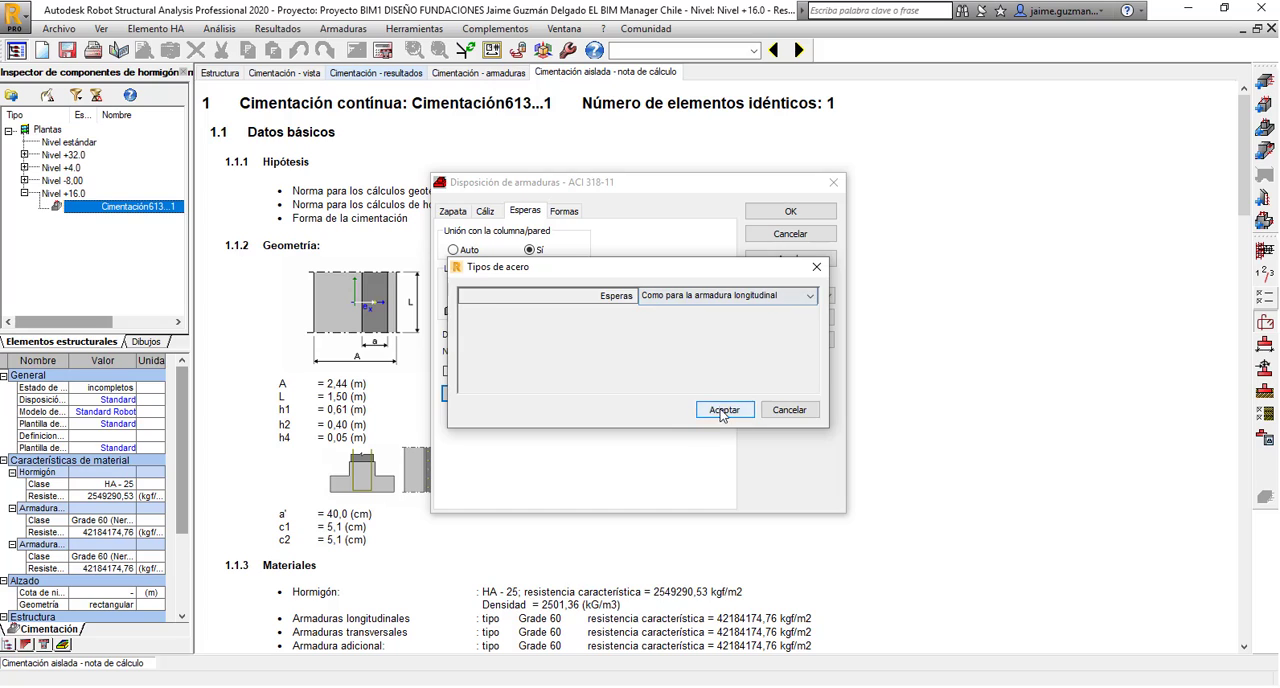
left_click(724, 409)
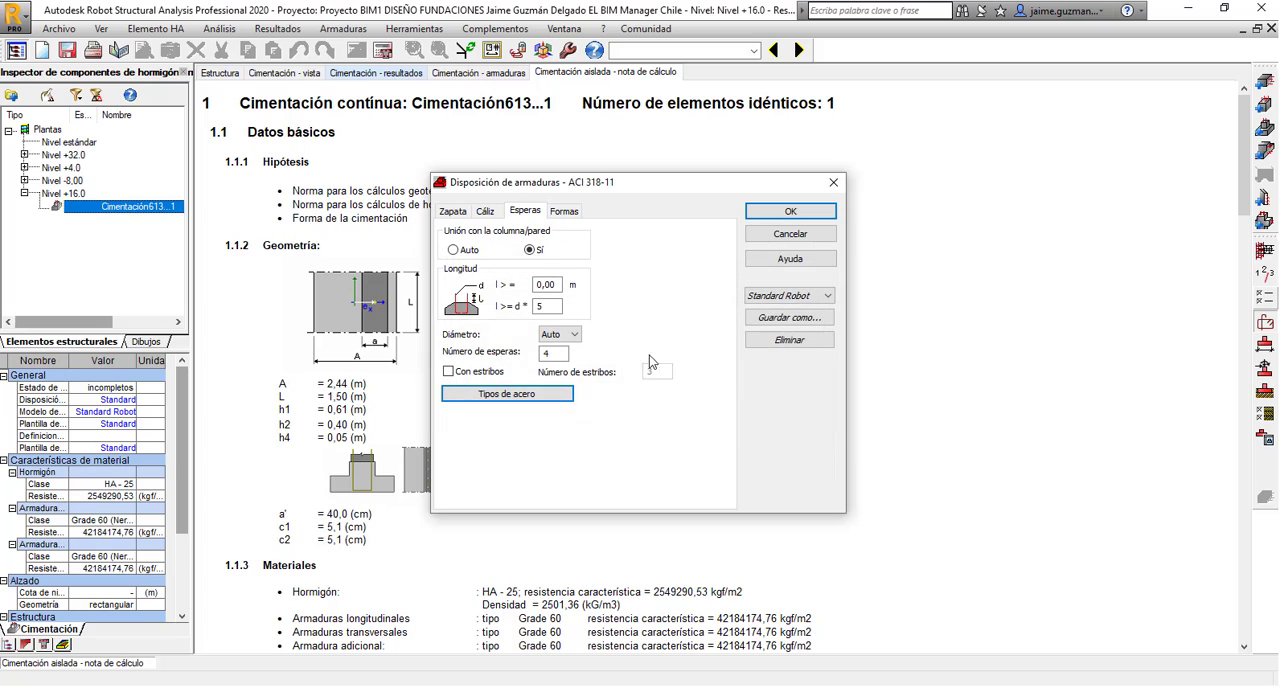
Examine the bar shapes defined for the main bar, dowel, stirrup, open stirrup, stitching bars and circular stirrup.
left_click(563, 211)
left_click(475, 236)
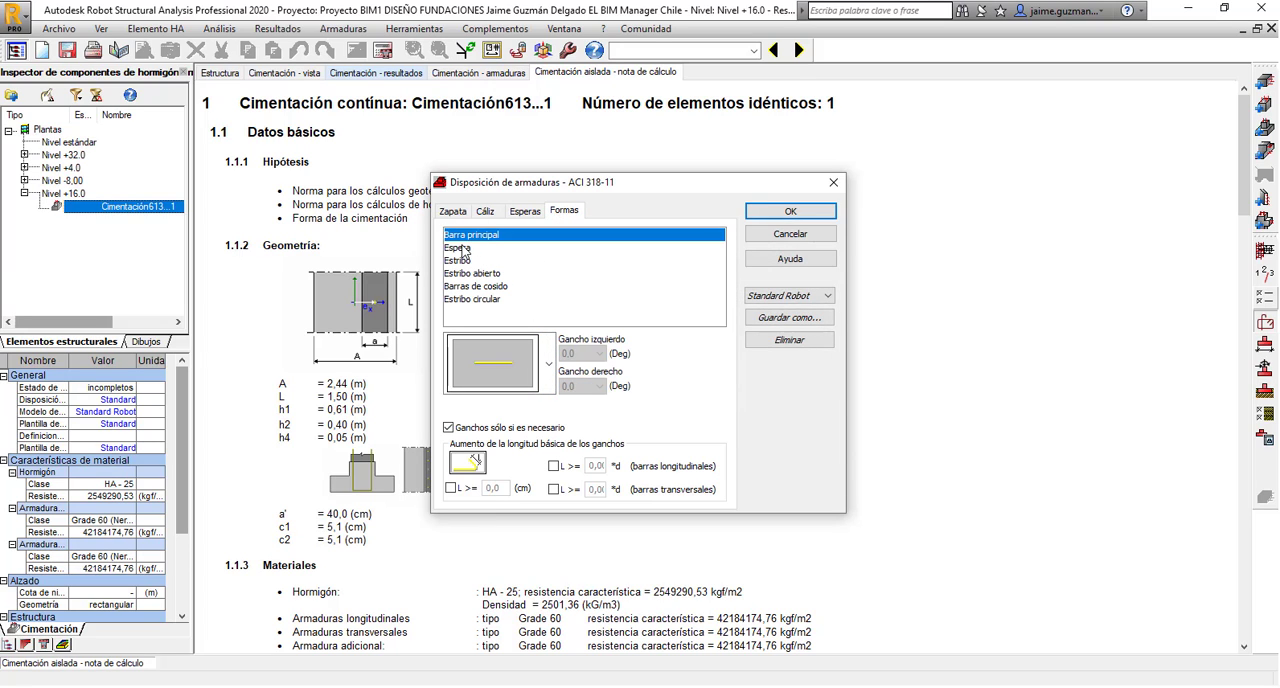
left_click(466, 248)
left_click(466, 261)
left_click(468, 274)
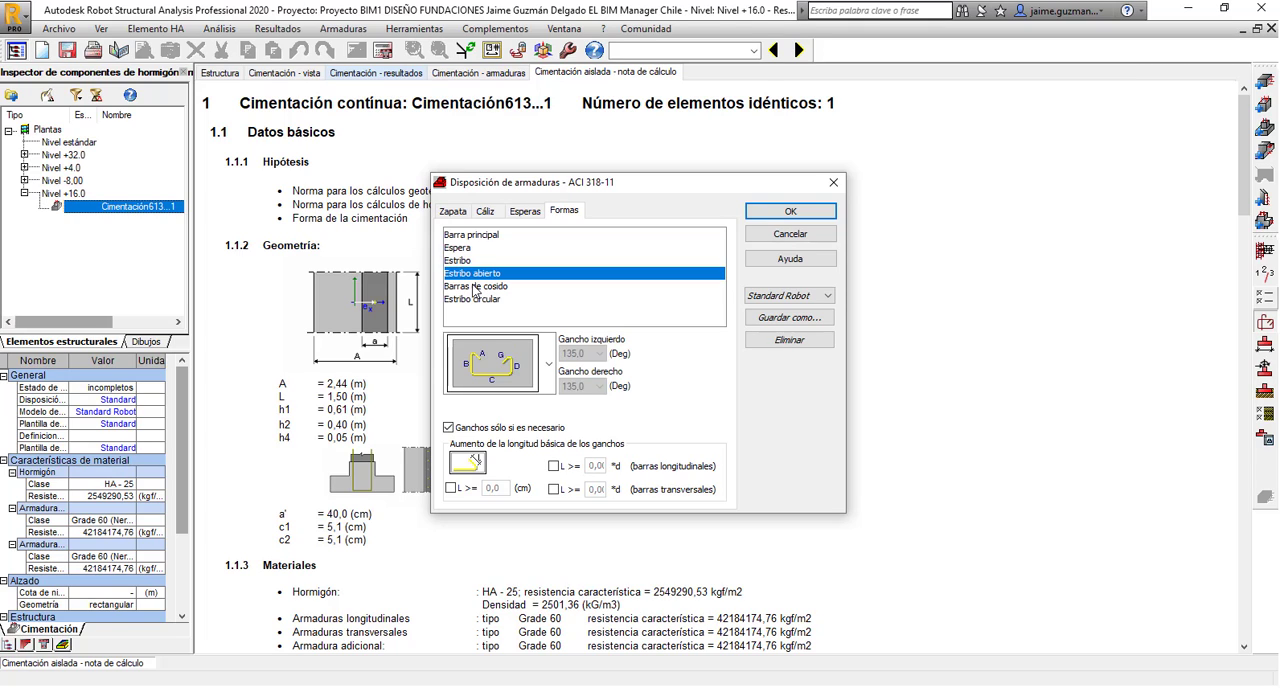
left_click(476, 287)
left_click(481, 300)
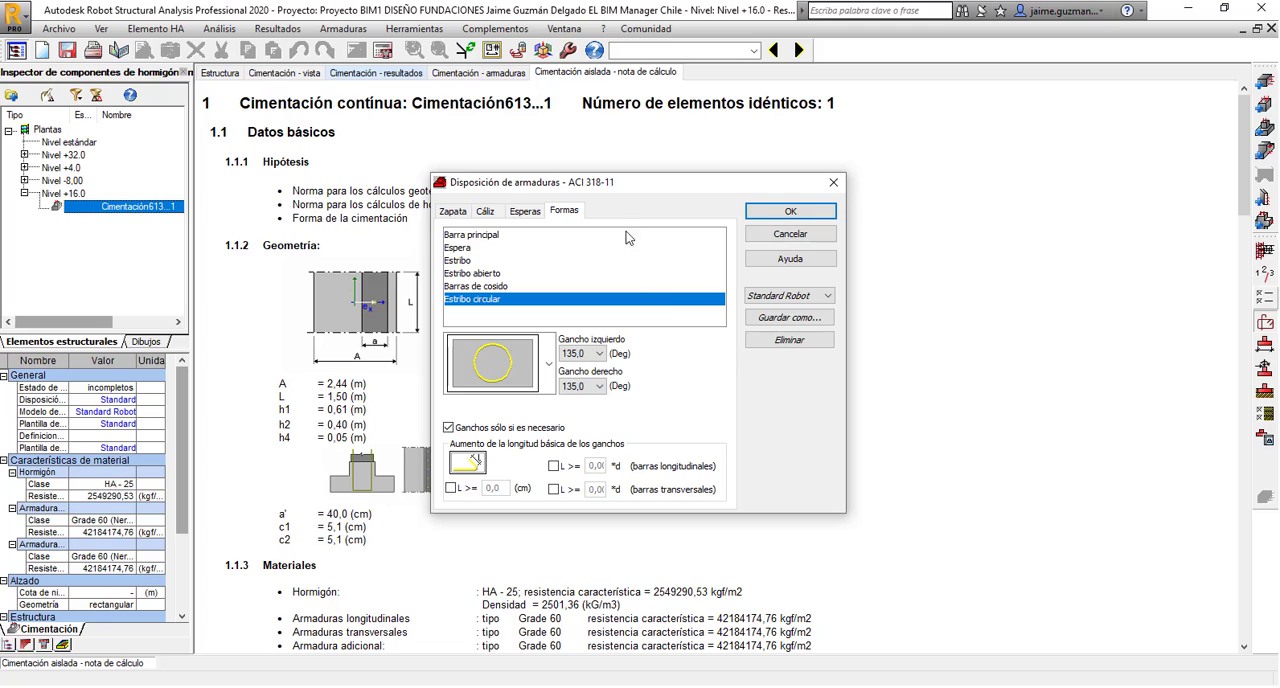
Recheck the footing, pedestal, dowel and shape settings, then save the reinforcement arrangement under Standard Robot and apply it.
left_click_drag(626, 186, 645, 179)
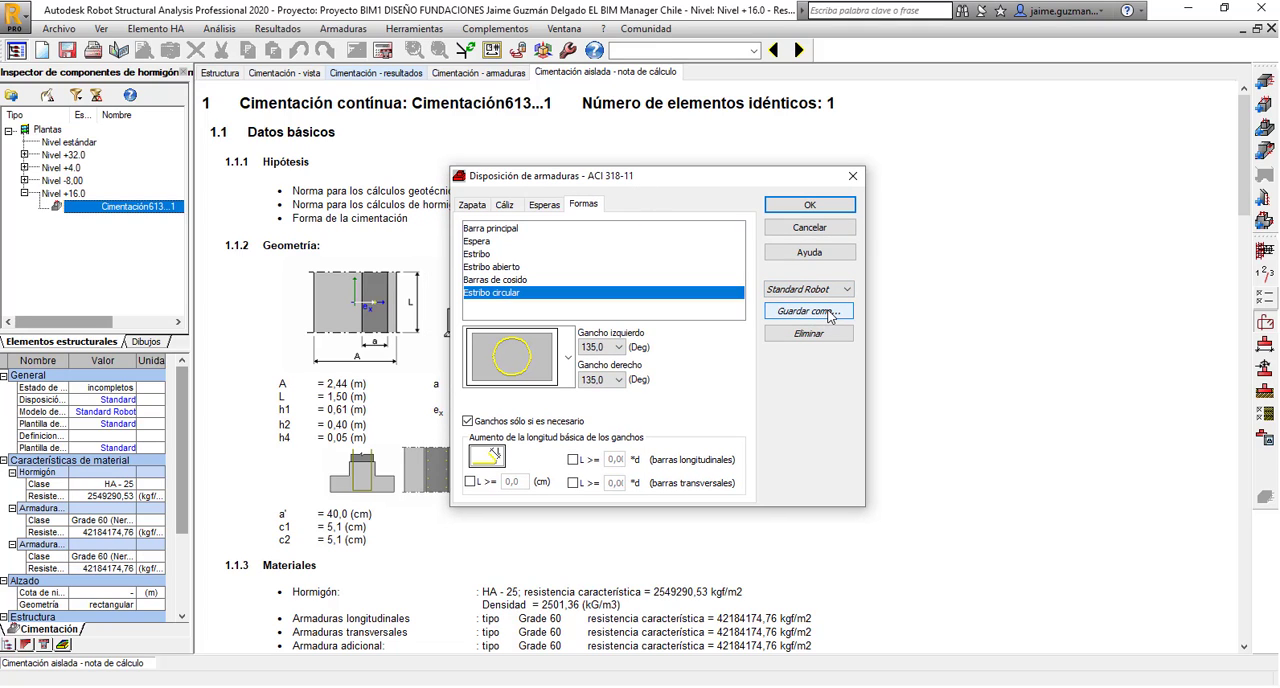
left_click(472, 205)
left_click(505, 205)
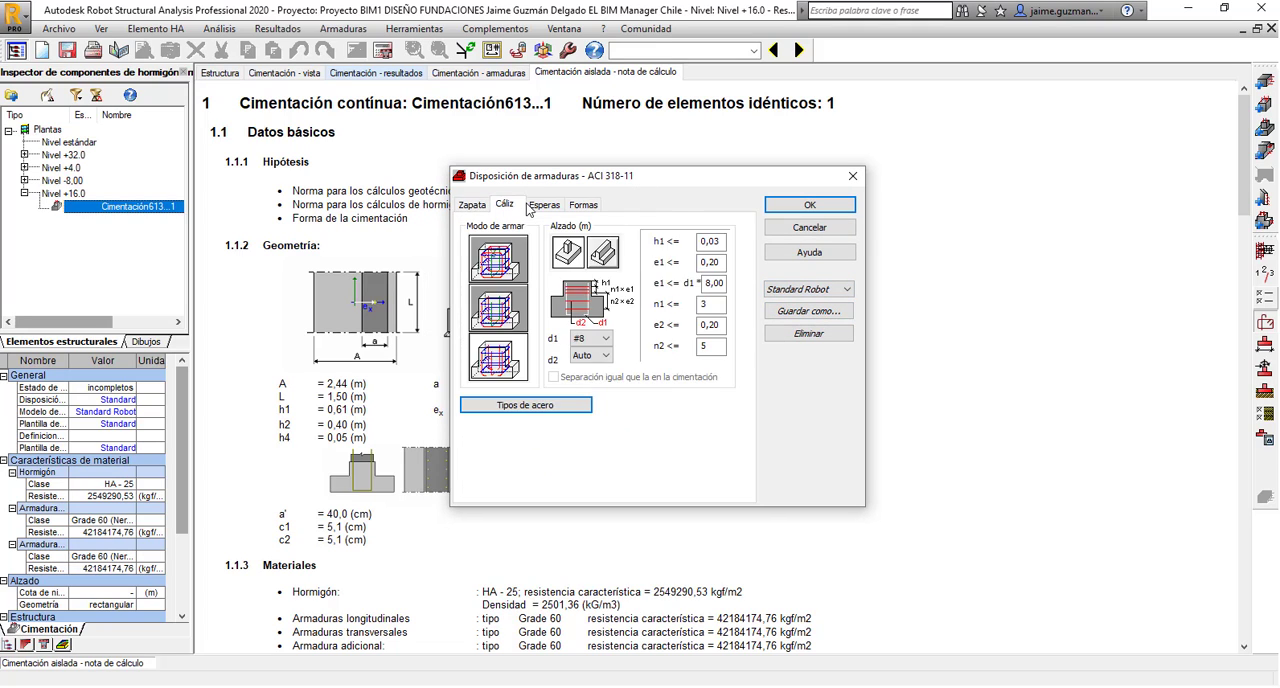
left_click(532, 206)
left_click(583, 205)
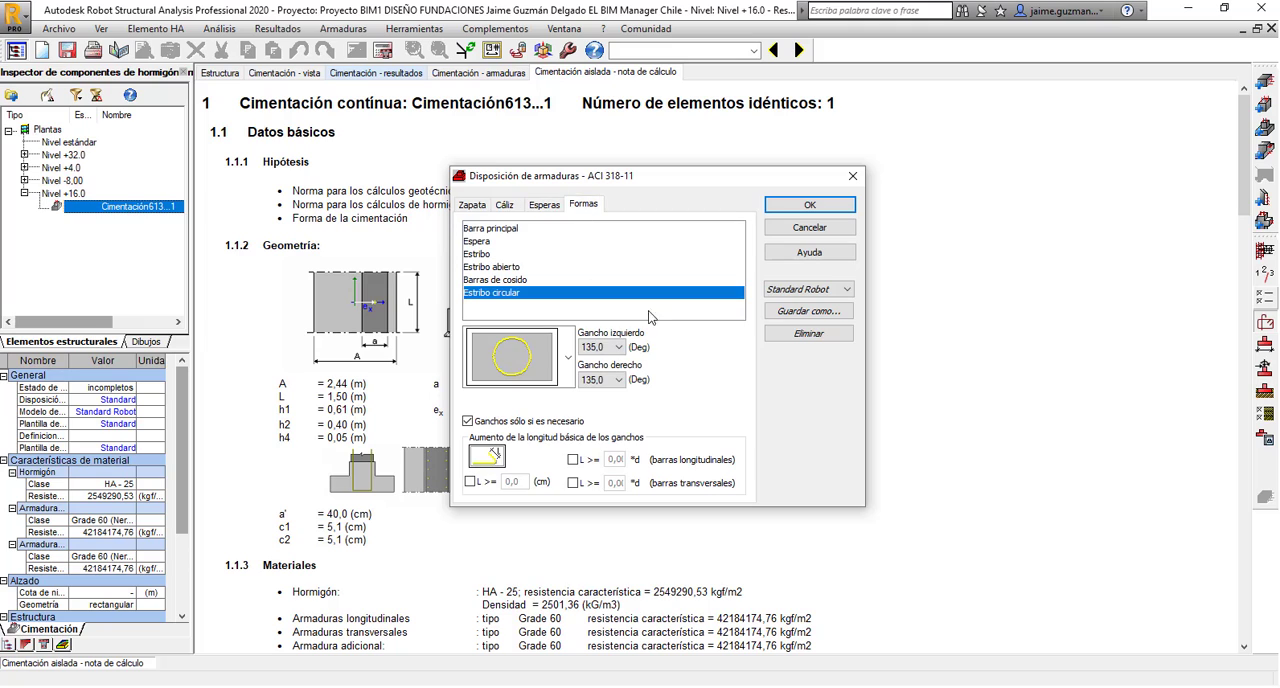
left_click(826, 313)
left_click(725, 353)
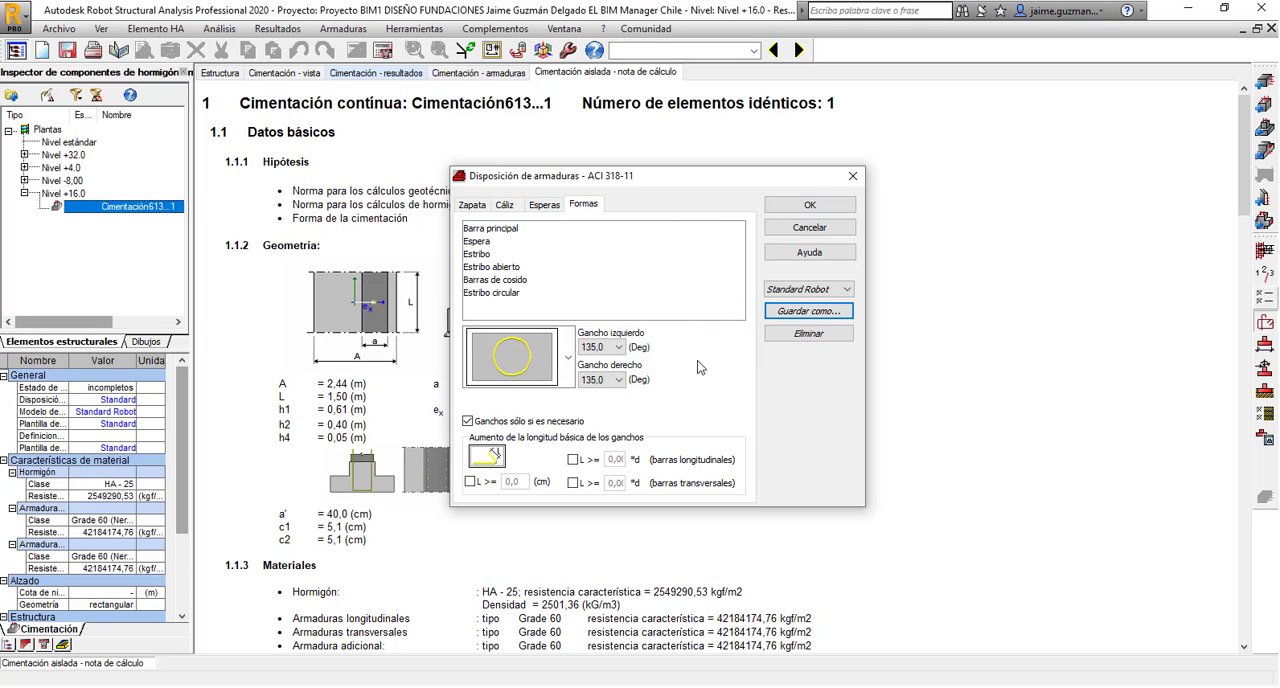
left_click(791, 207)
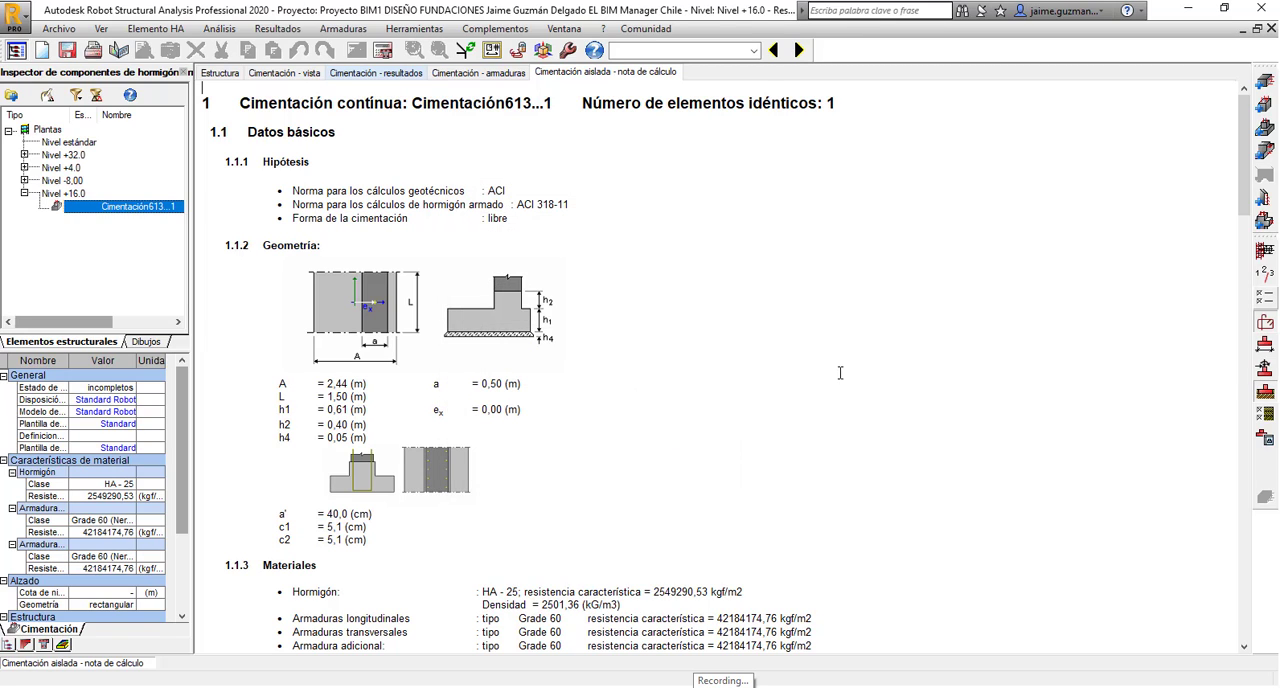
Open the soil definition for the foundation and check the available terrain height arrangements.
left_click(1265, 398)
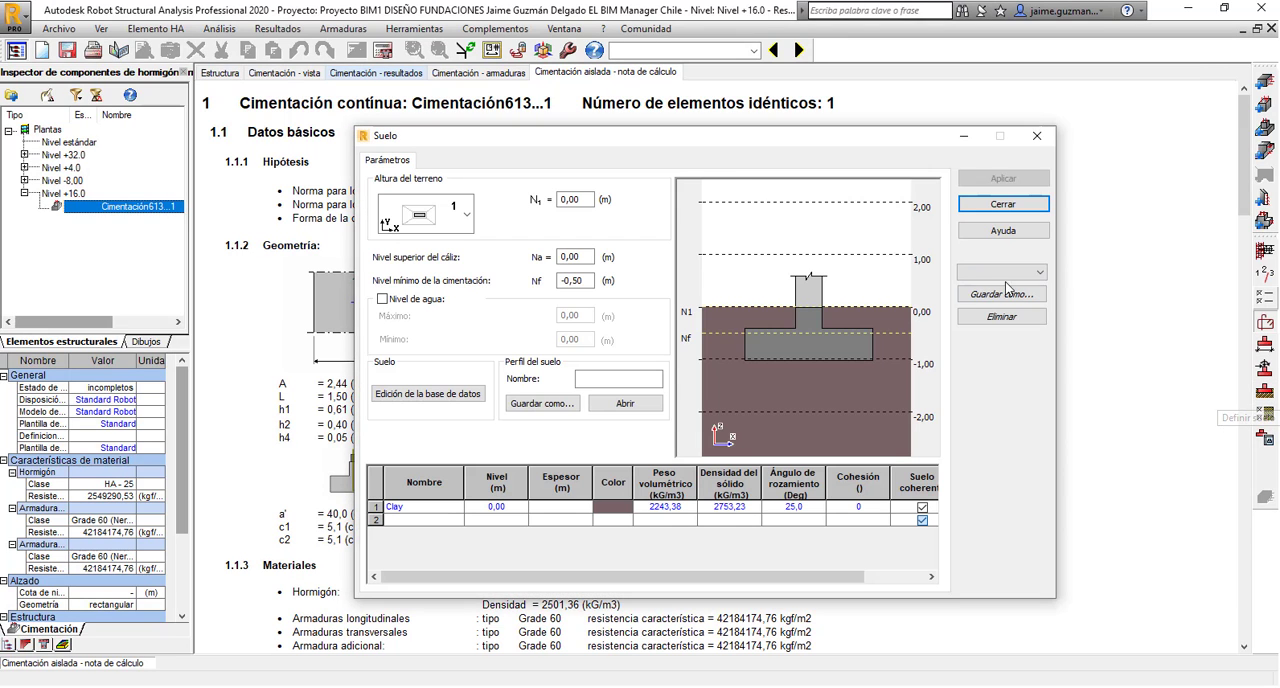
left_click_drag(617, 141, 558, 120)
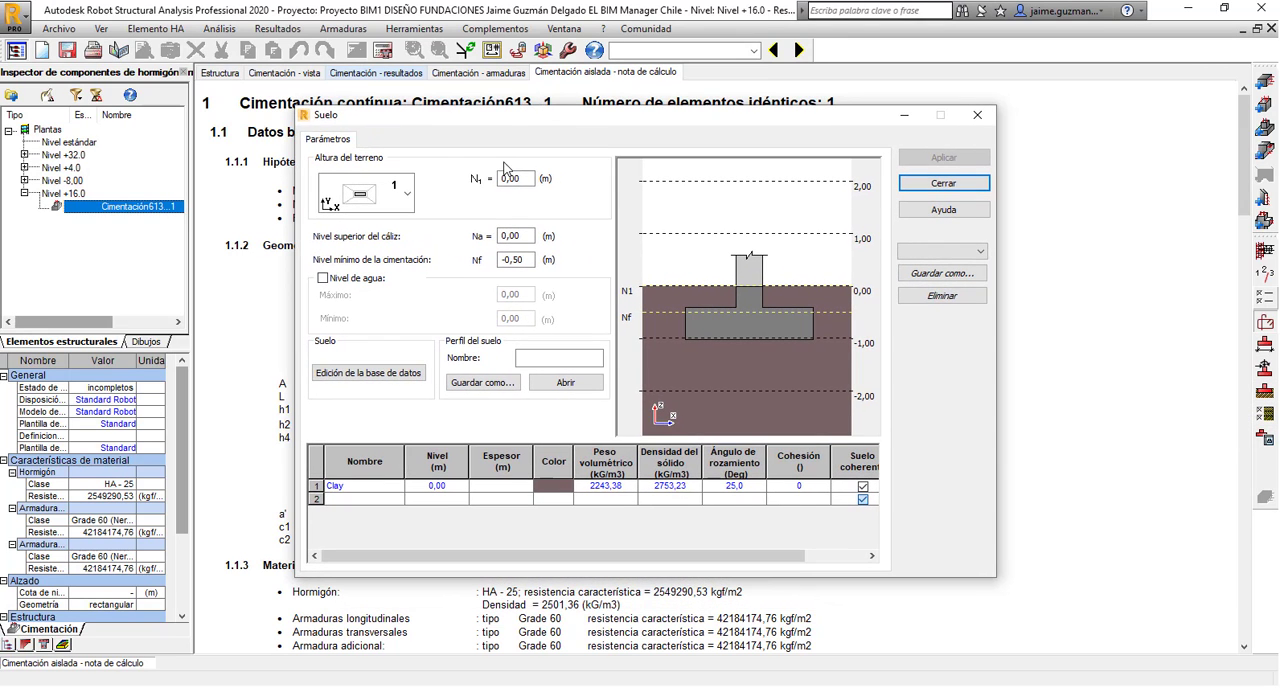
left_click(408, 194)
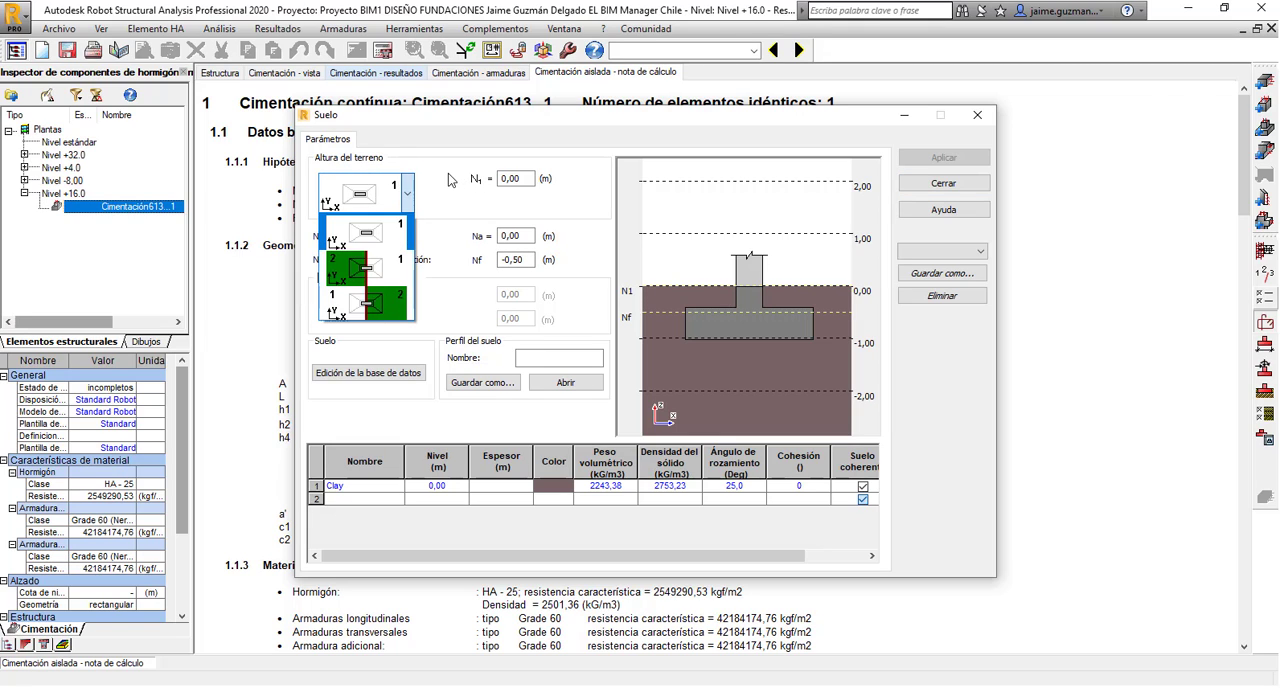
left_click(447, 201)
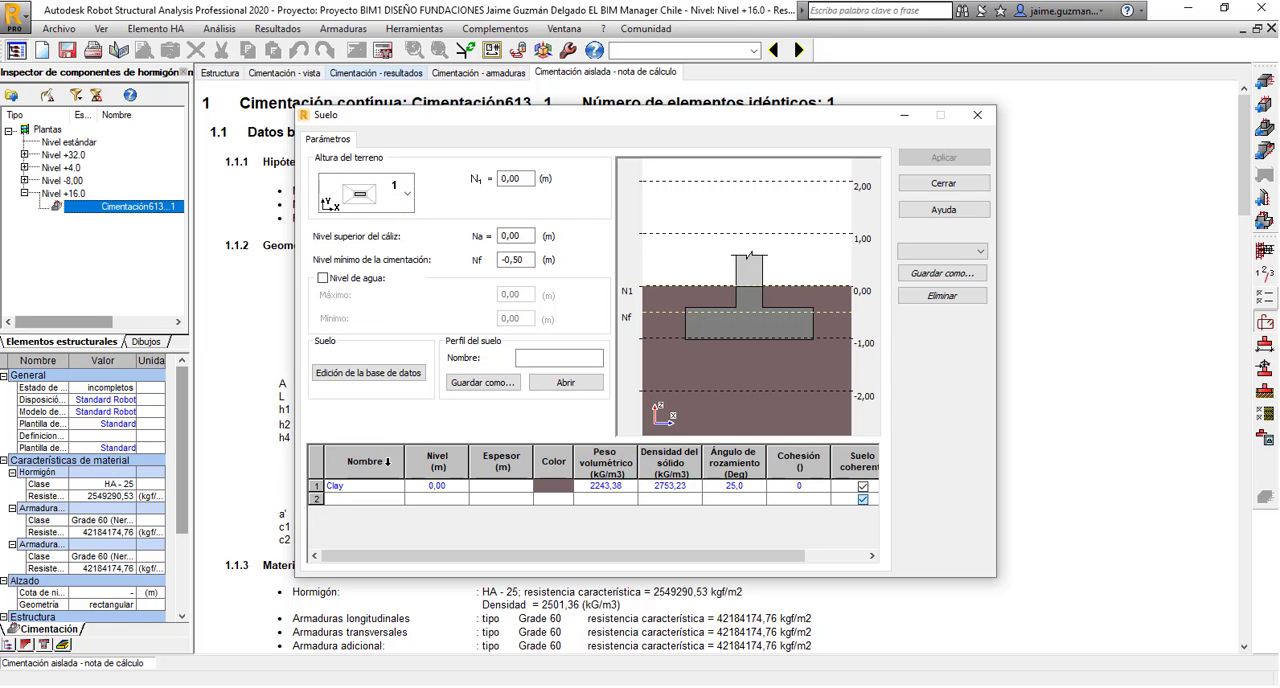
Look through the soil types available for the first soil layer and keep Clay.
left_click(398, 487)
left_click(397, 486)
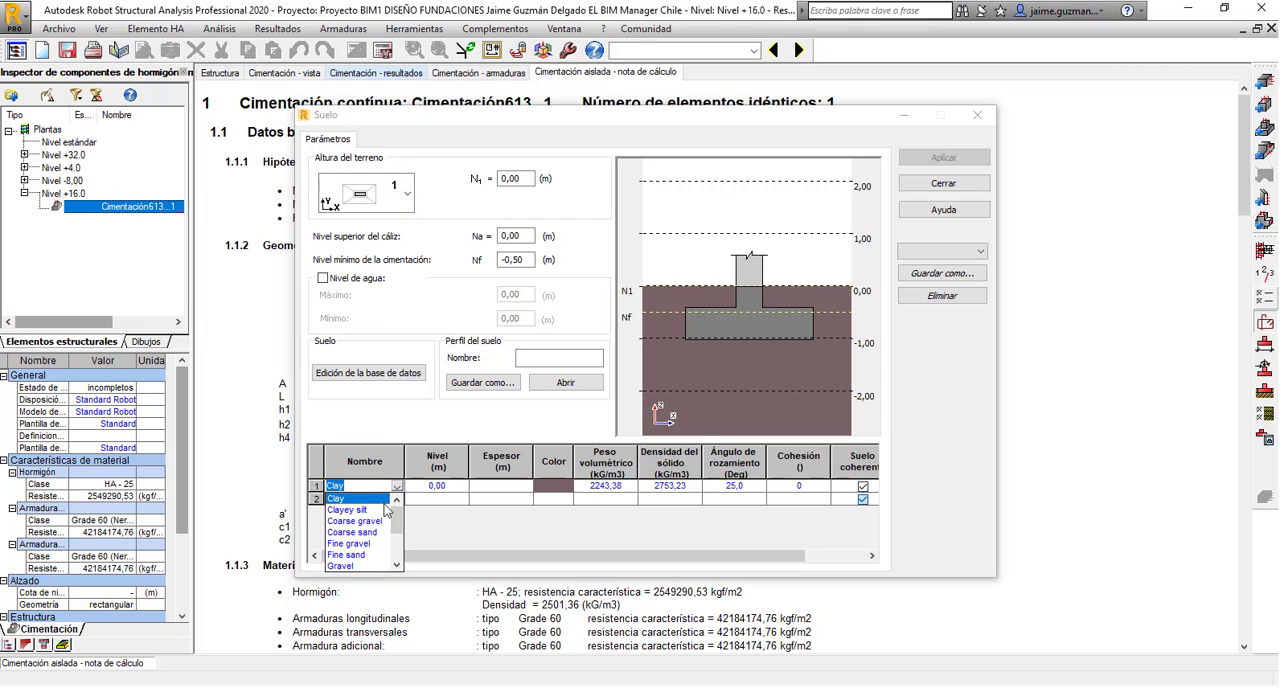
scroll(371, 560, "down", 3)
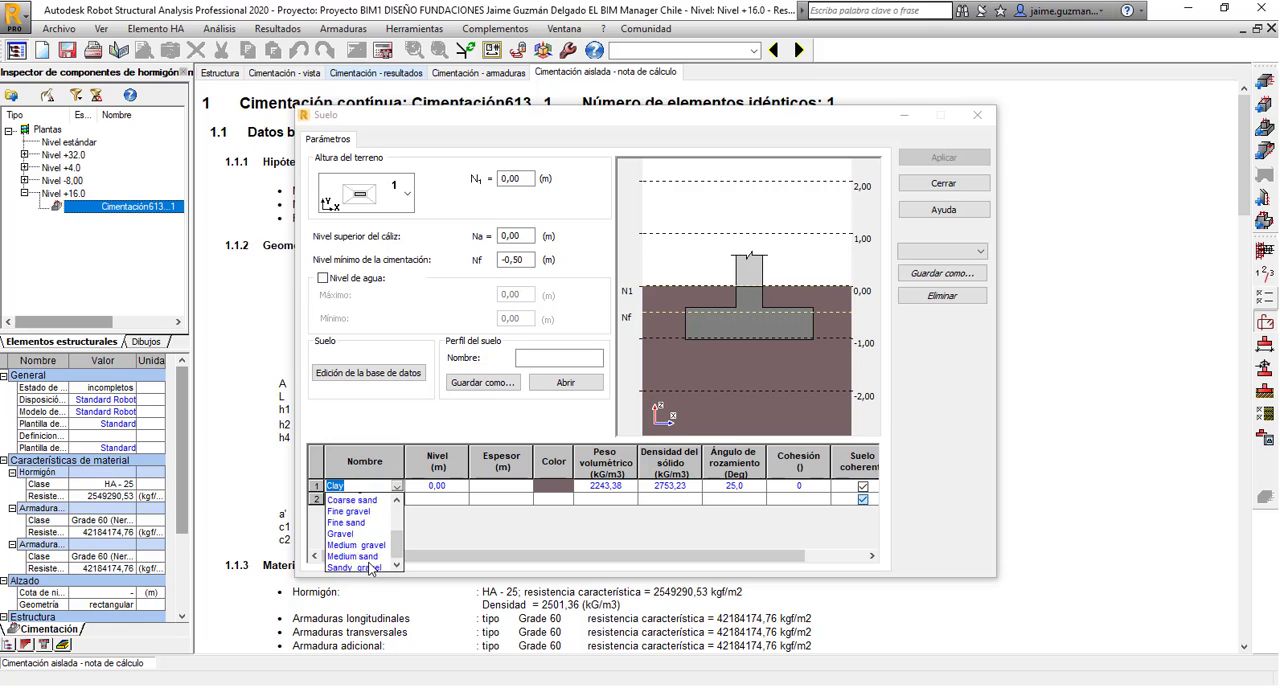
scroll(371, 569, "up", 3)
scroll(371, 556, "down", 3)
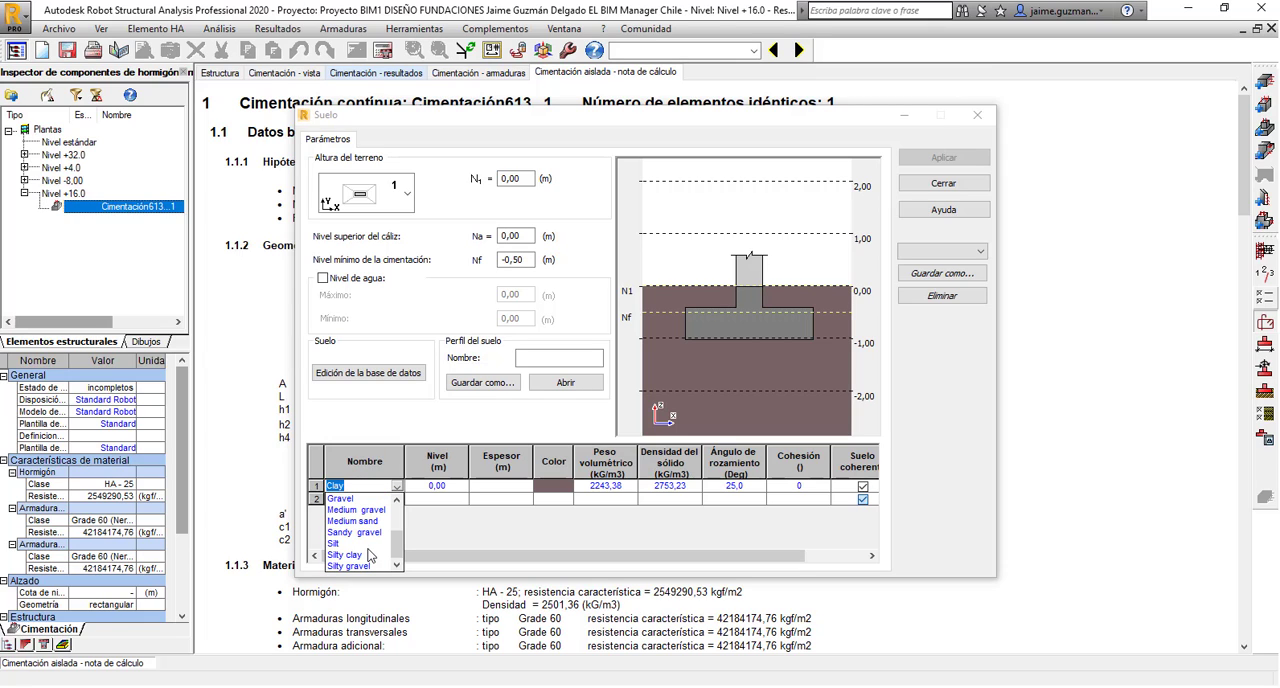
left_click_drag(399, 542, 400, 512)
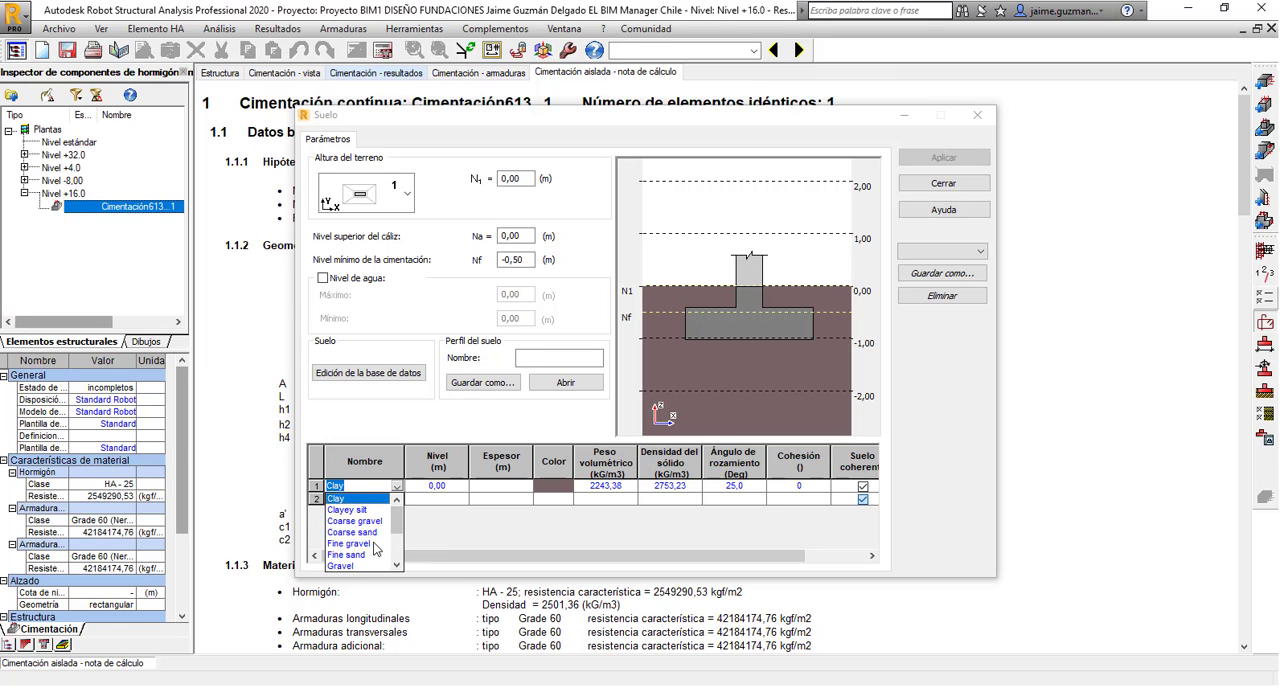
scroll(378, 548, "down", 3)
left_click(493, 530)
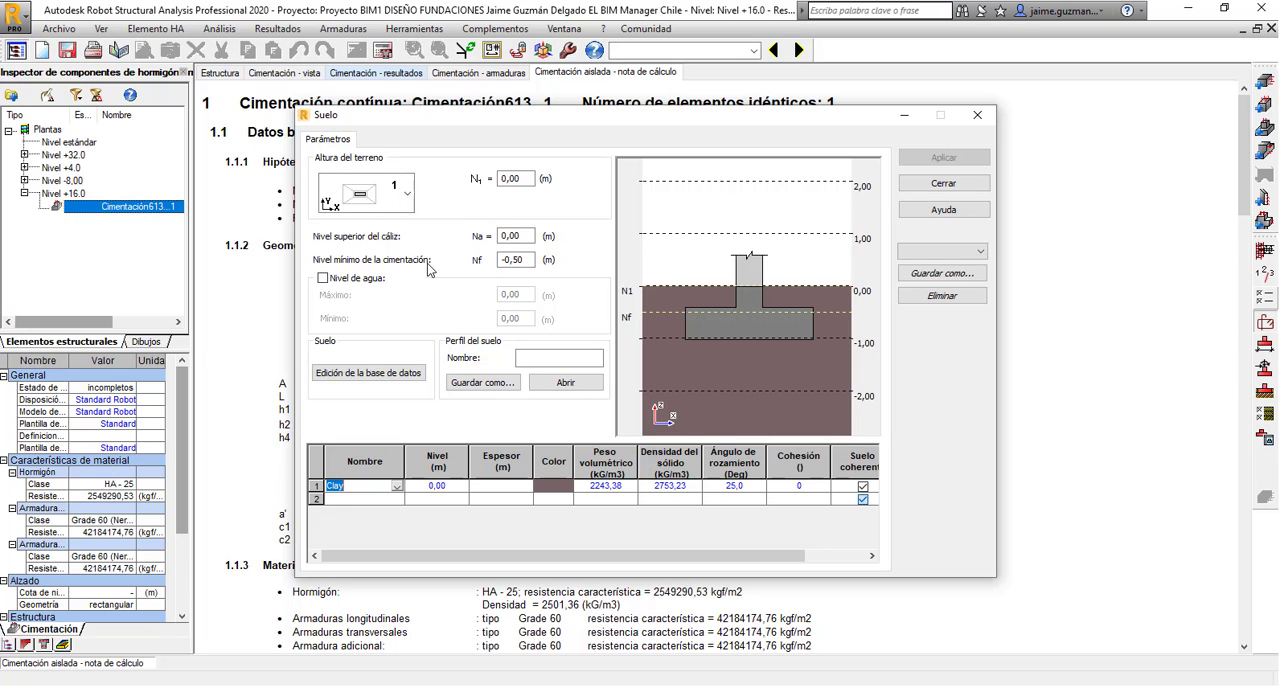
Examine the soil catalogue's database and the remaining parameters of the clay layer.
left_click(398, 376)
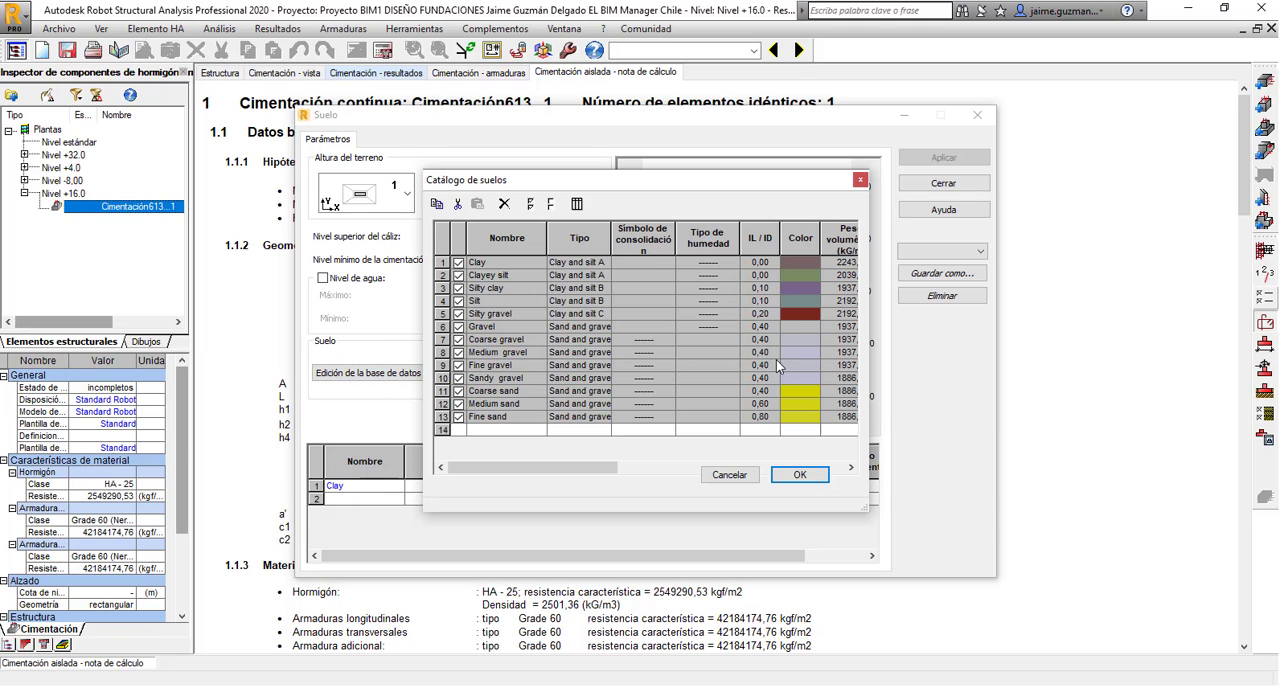
left_click_drag(590, 467, 544, 467)
left_click(859, 180)
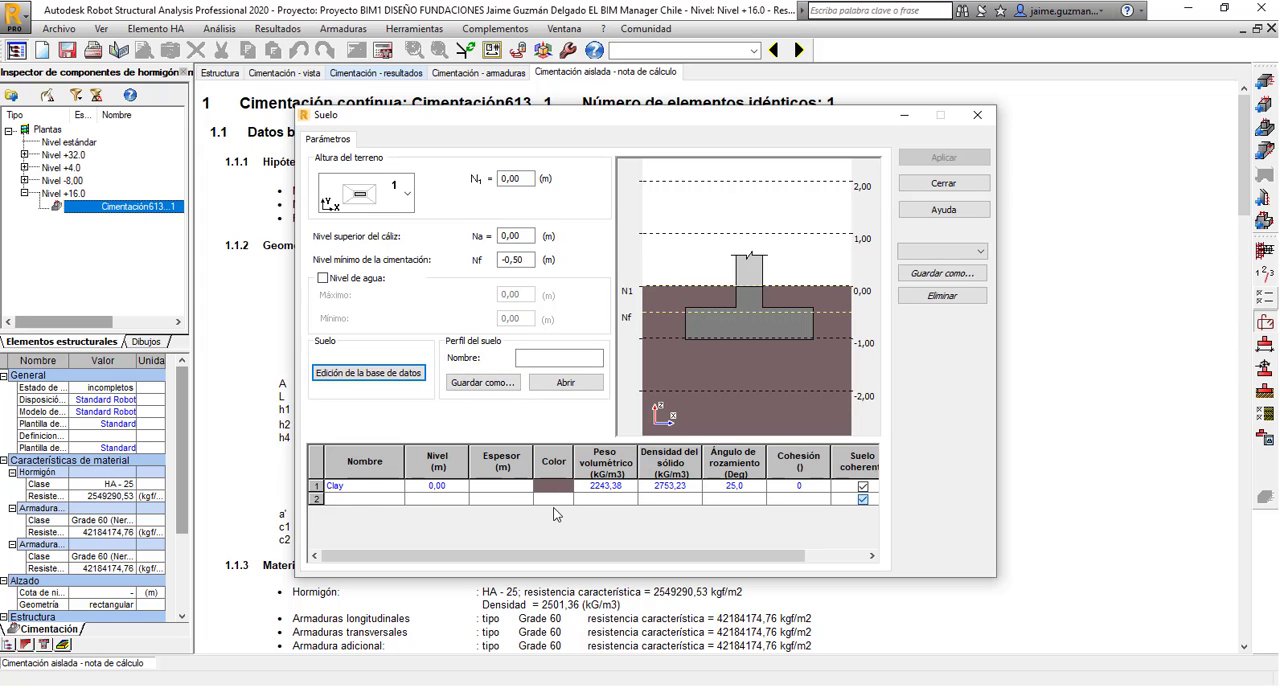
left_click_drag(449, 563, 508, 562)
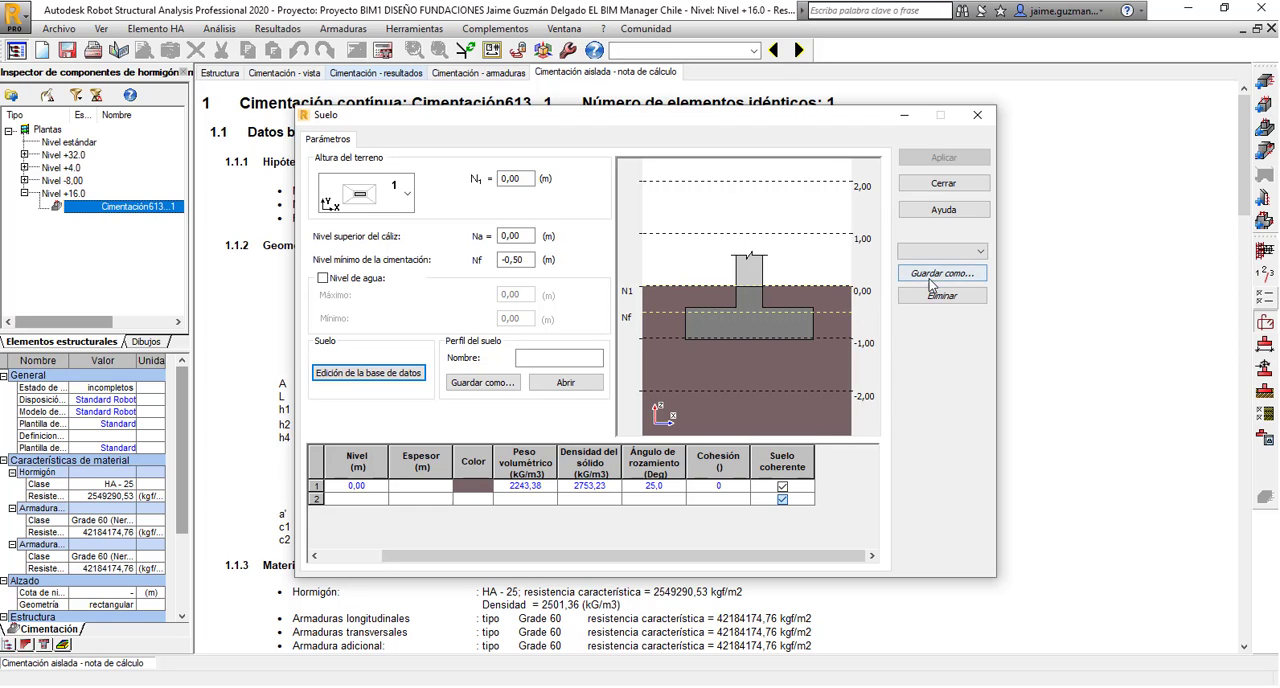
Save the soil settings as a preset named Standar Robot.
left_click(955, 251)
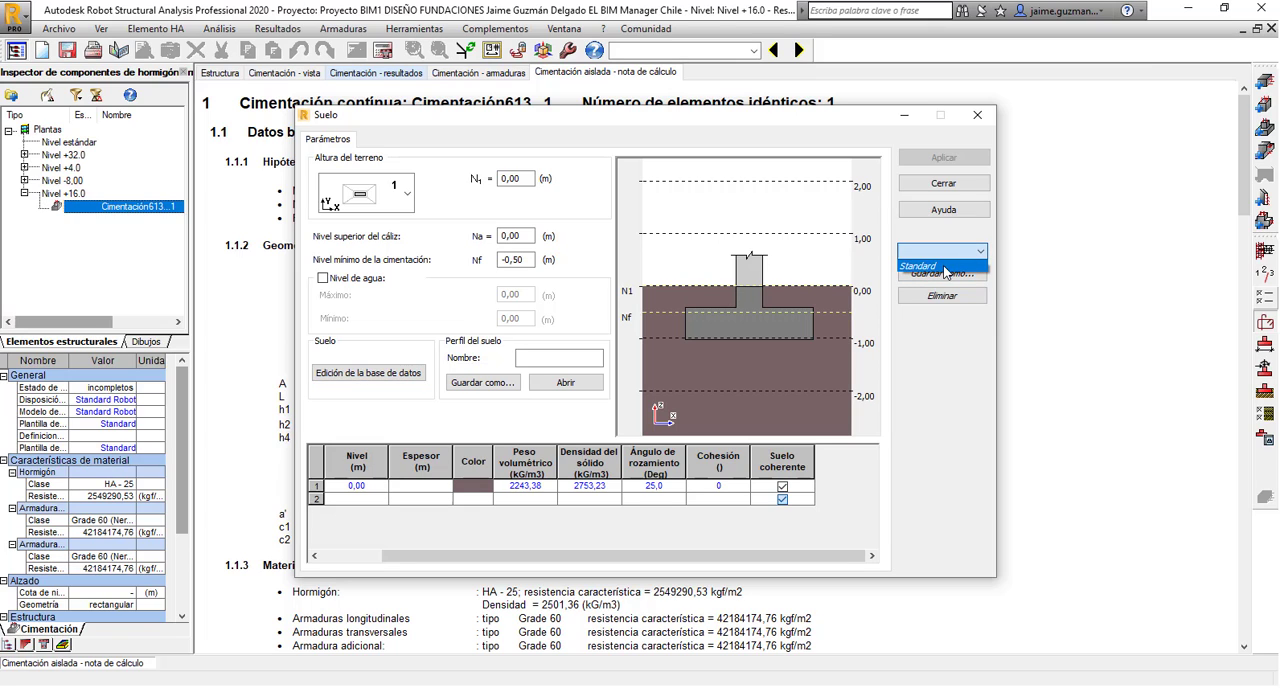
left_click(953, 335)
left_click(942, 273)
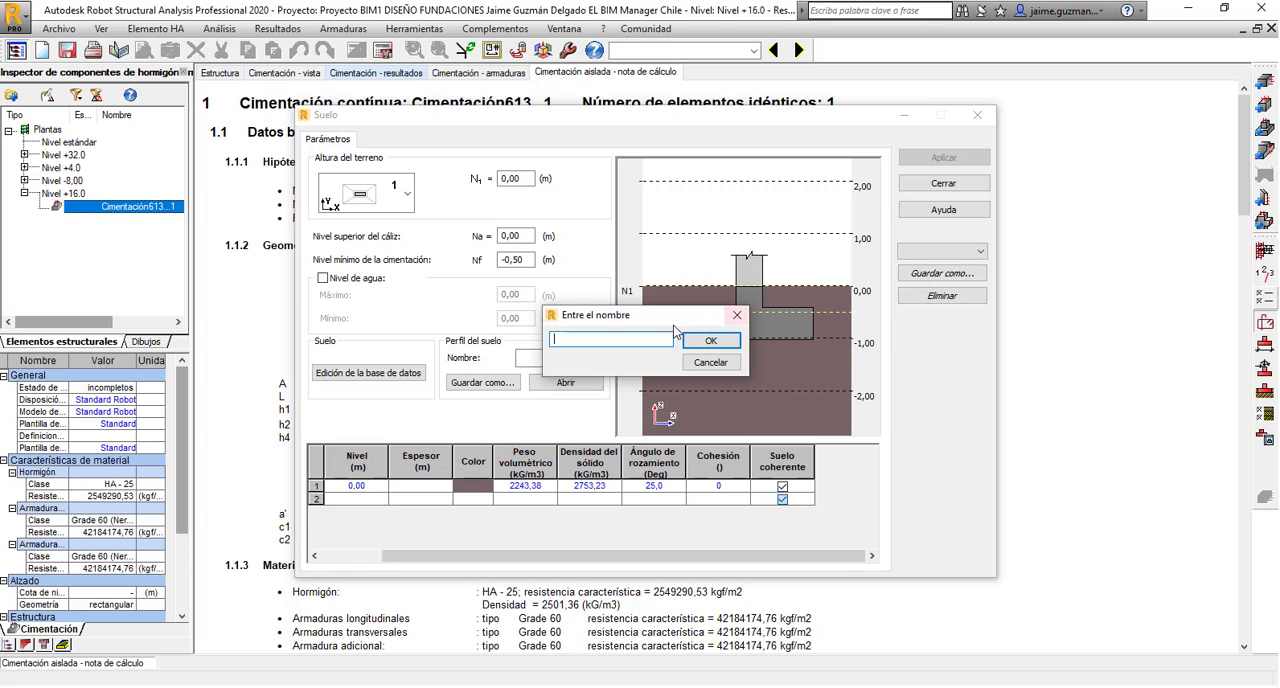
type("Standa")
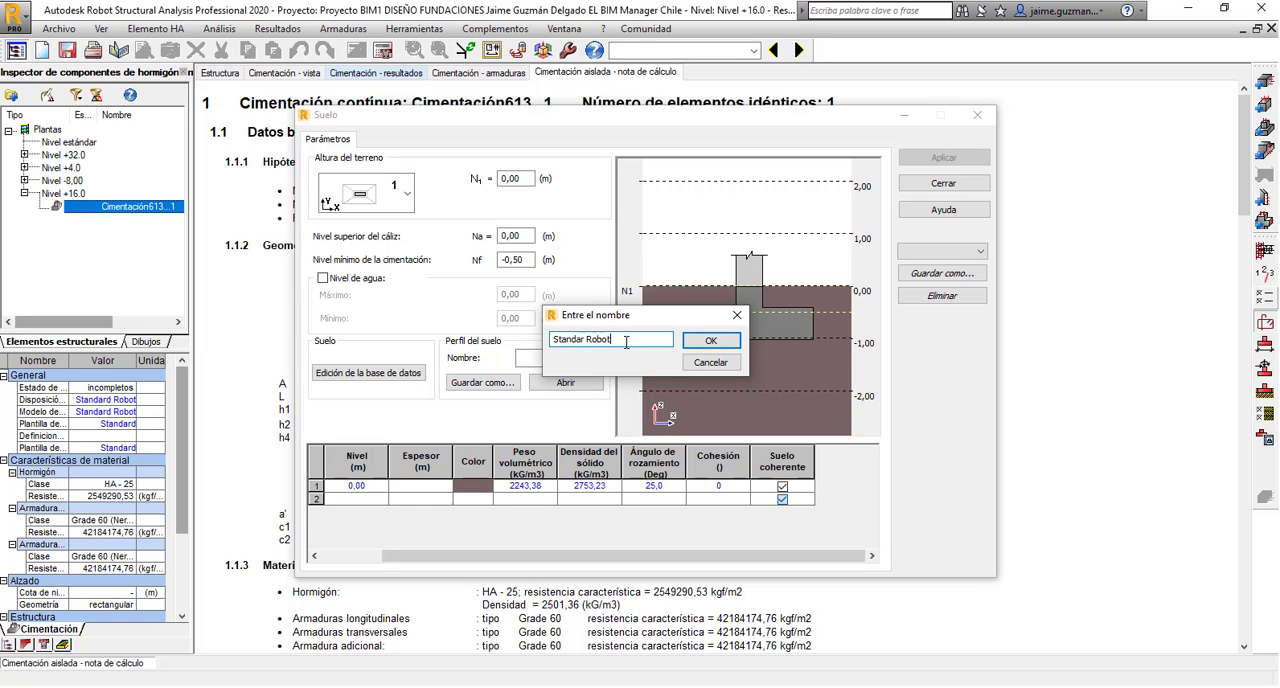
type("r Robot")
left_click(716, 342)
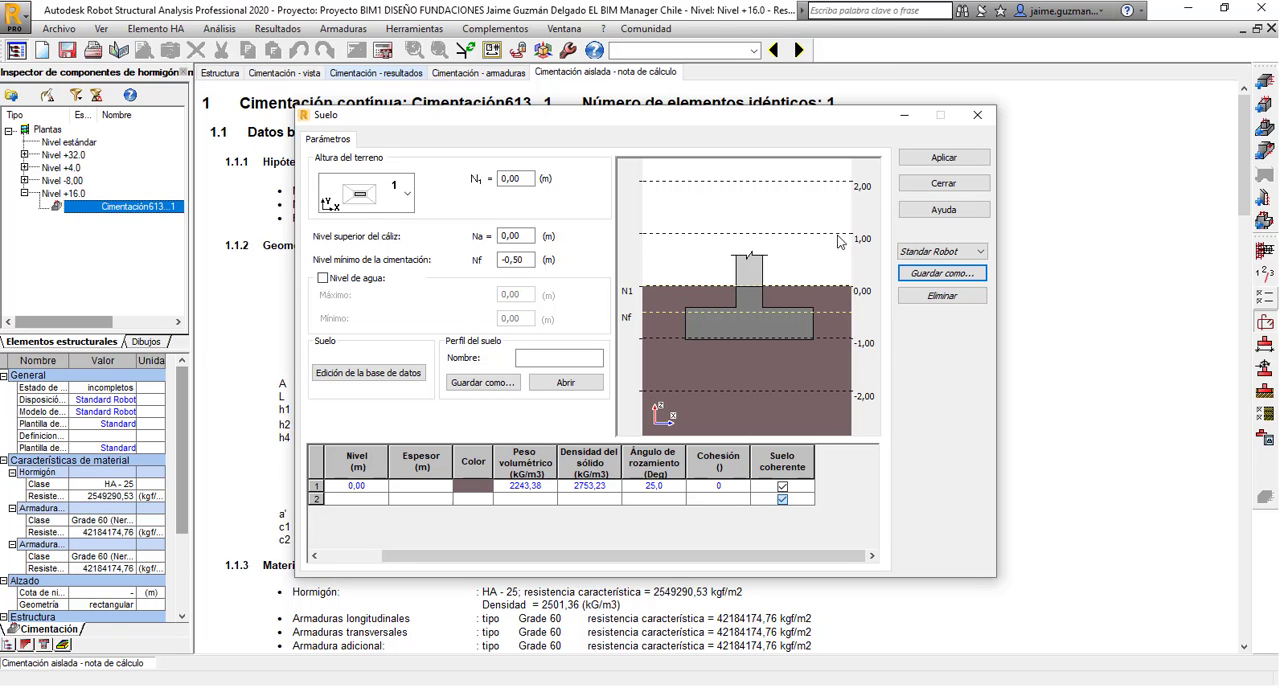
Apply the Standar Robot soil definition to the foundation and close the soil settings.
left_click_drag(786, 119, 808, 112)
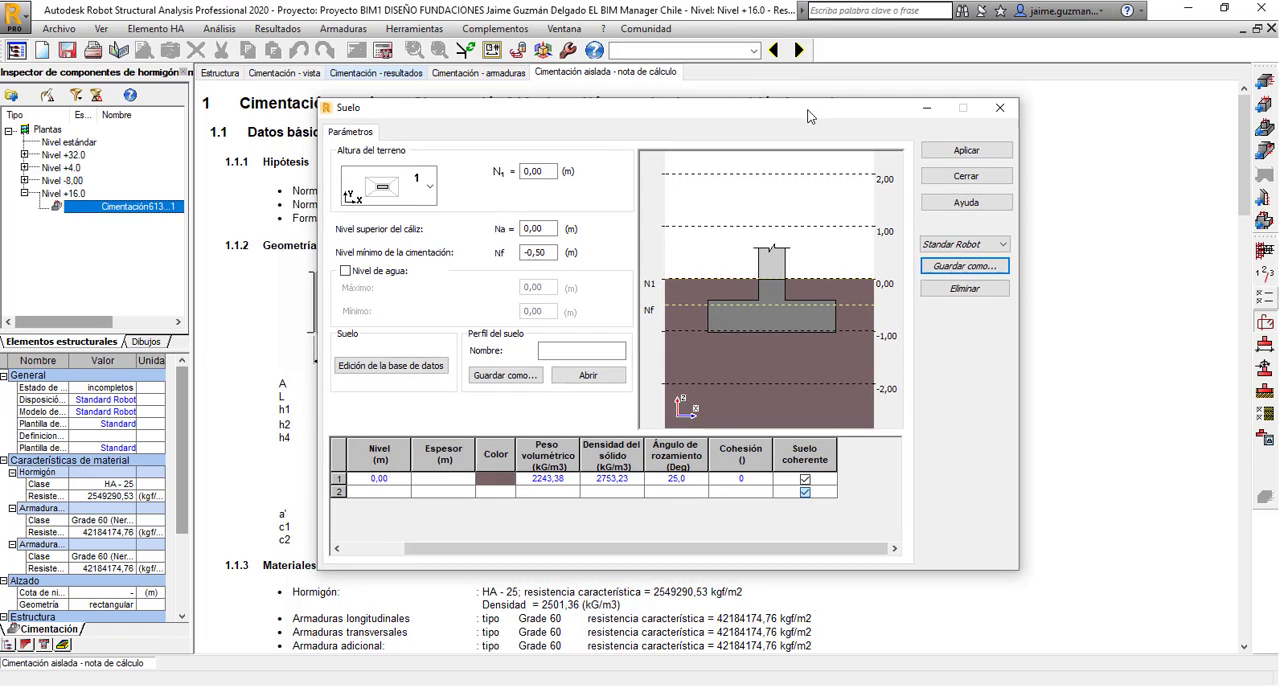
left_click(969, 153)
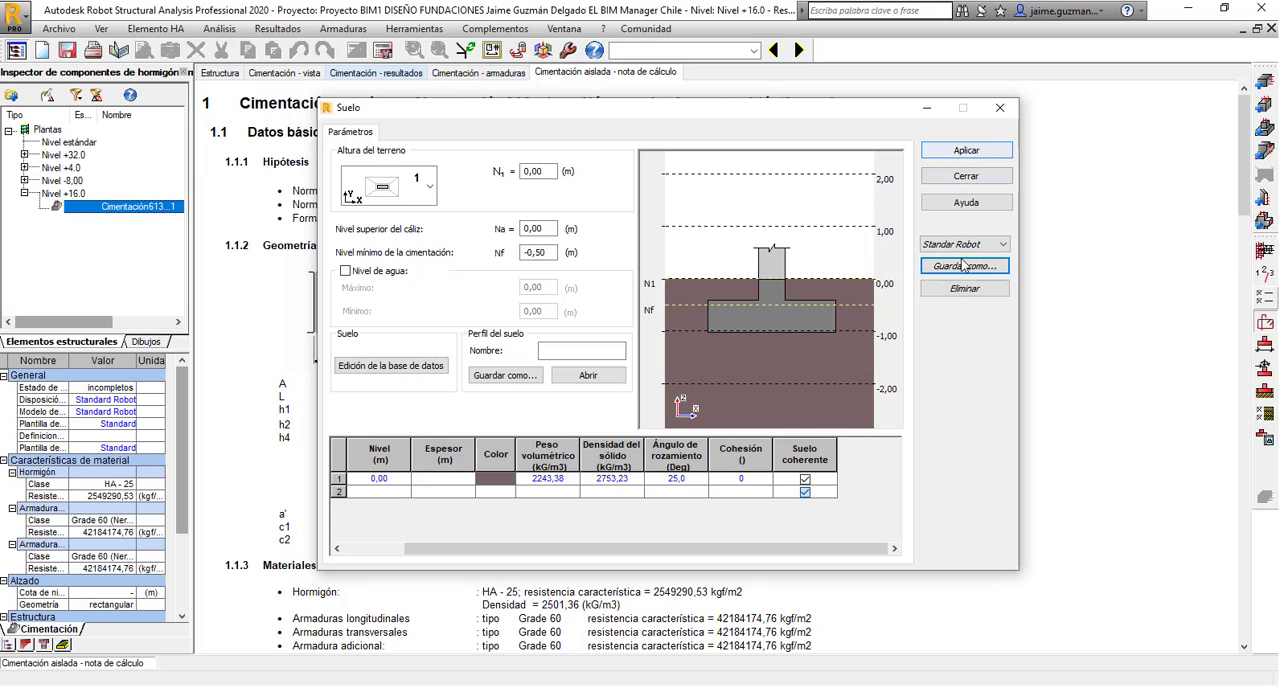
left_click(969, 153)
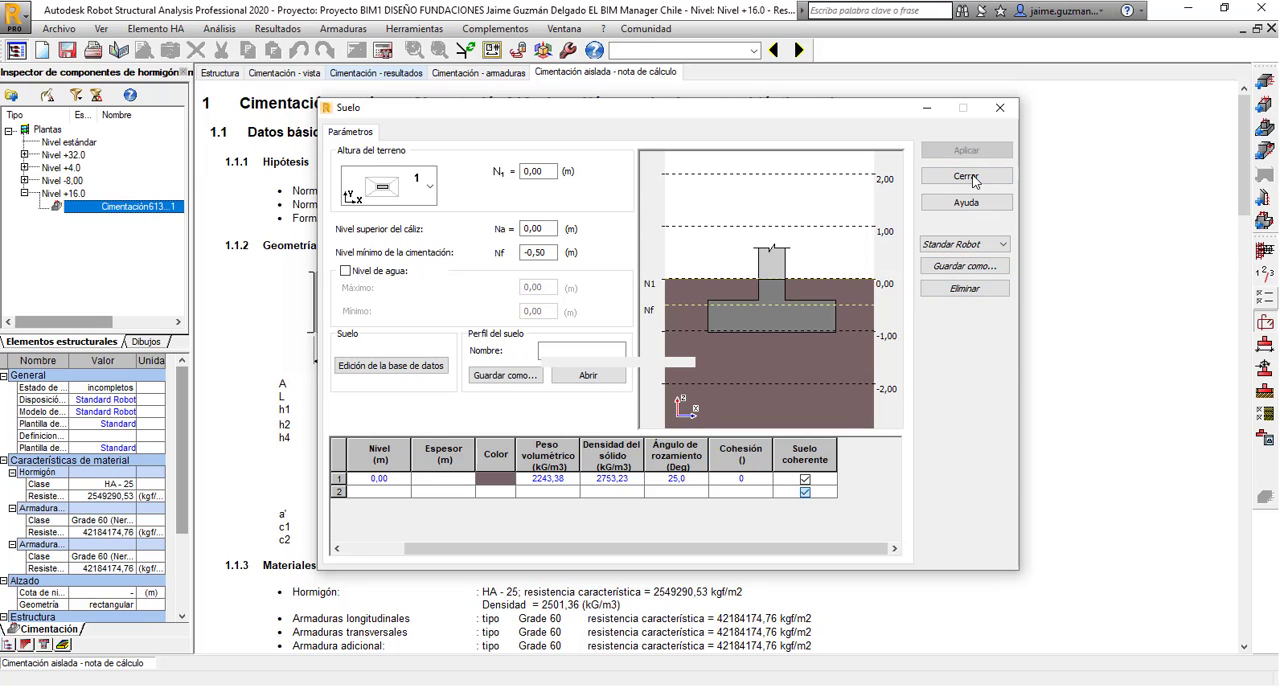
left_click(970, 175)
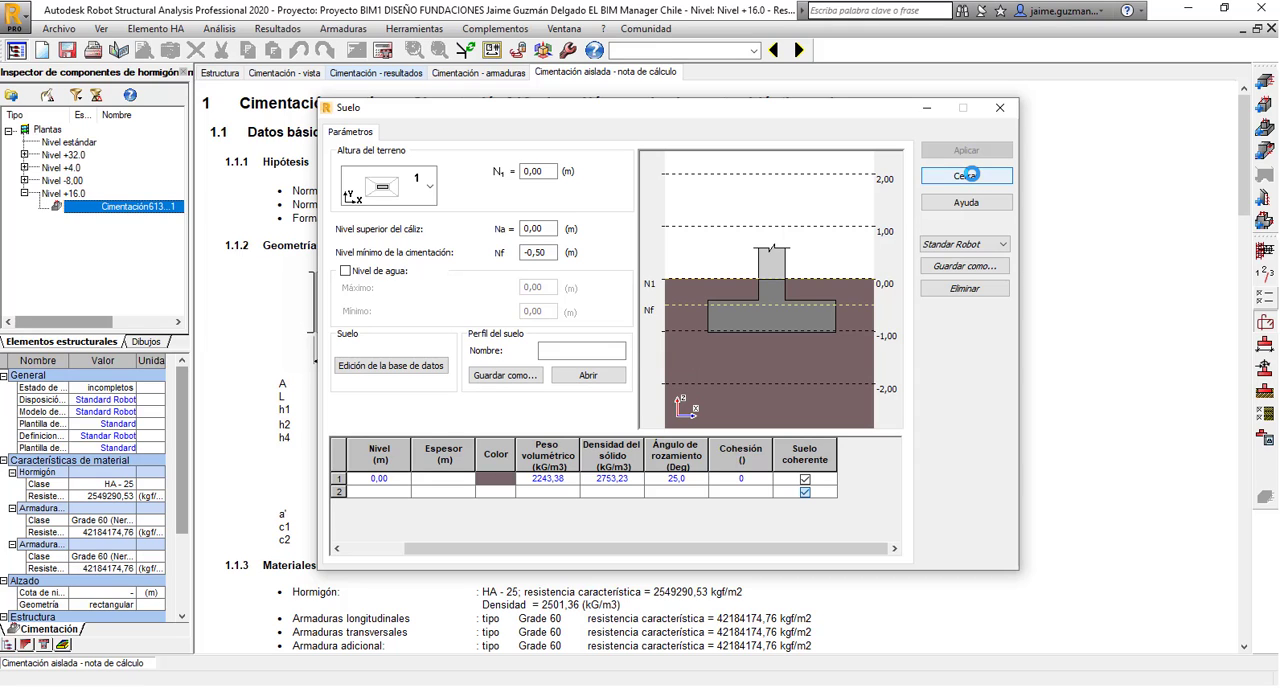
left_click(970, 176)
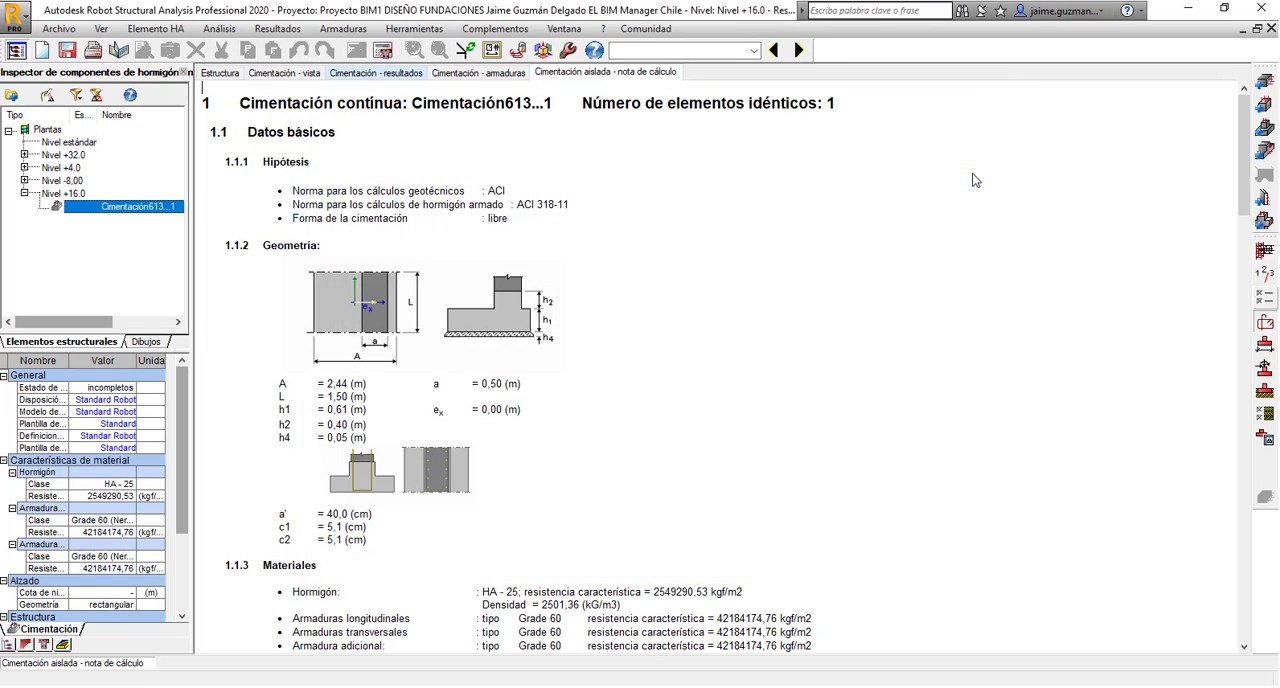
Open the ACI geotechnical options, review the general verification settings and save them as Standard Robot.
left_click(1268, 414)
left_click_drag(621, 258, 652, 134)
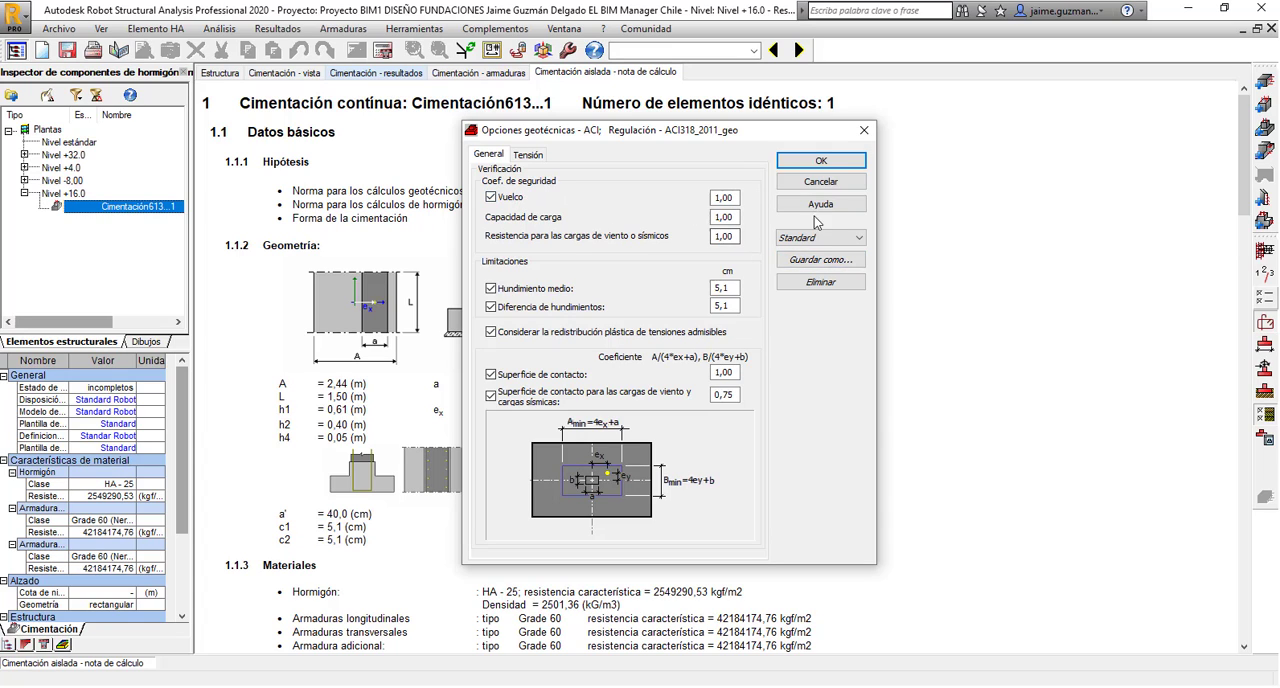
left_click(820, 260)
left_click(626, 338)
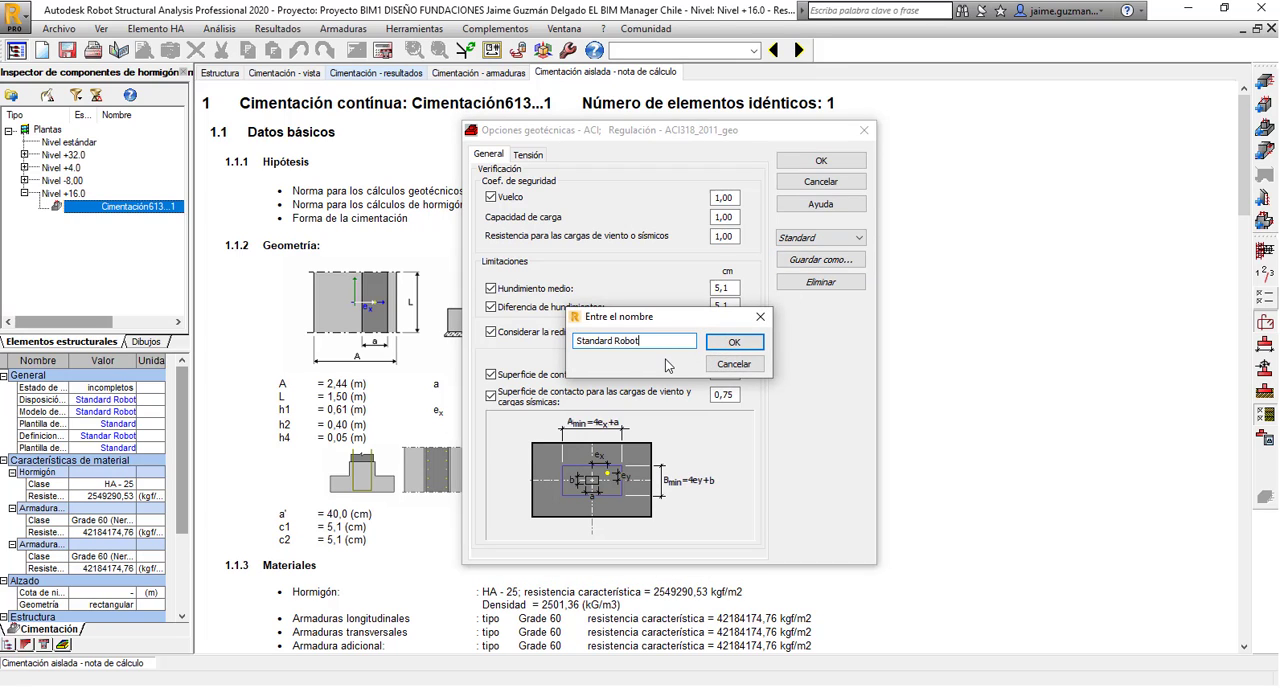
left_click(733, 342)
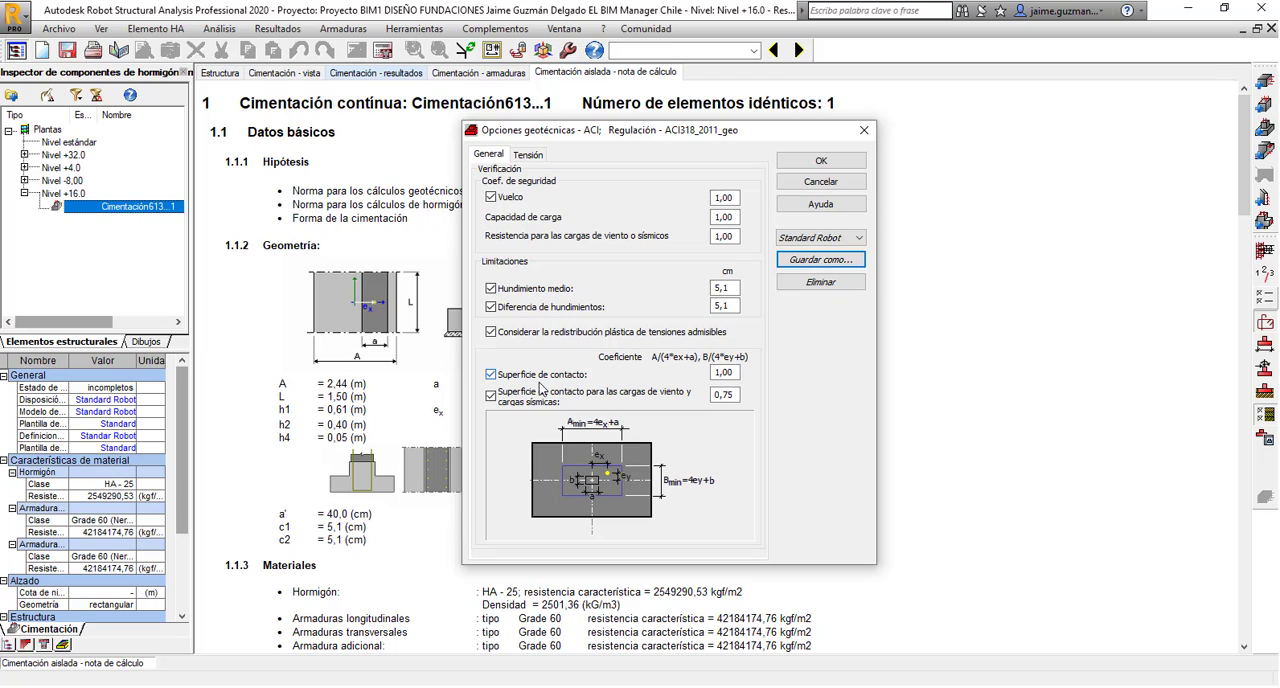
Keep the soil stress option as allowable (Admisible) and set its value to 10591,4 kgf/m2.
left_click(530, 155)
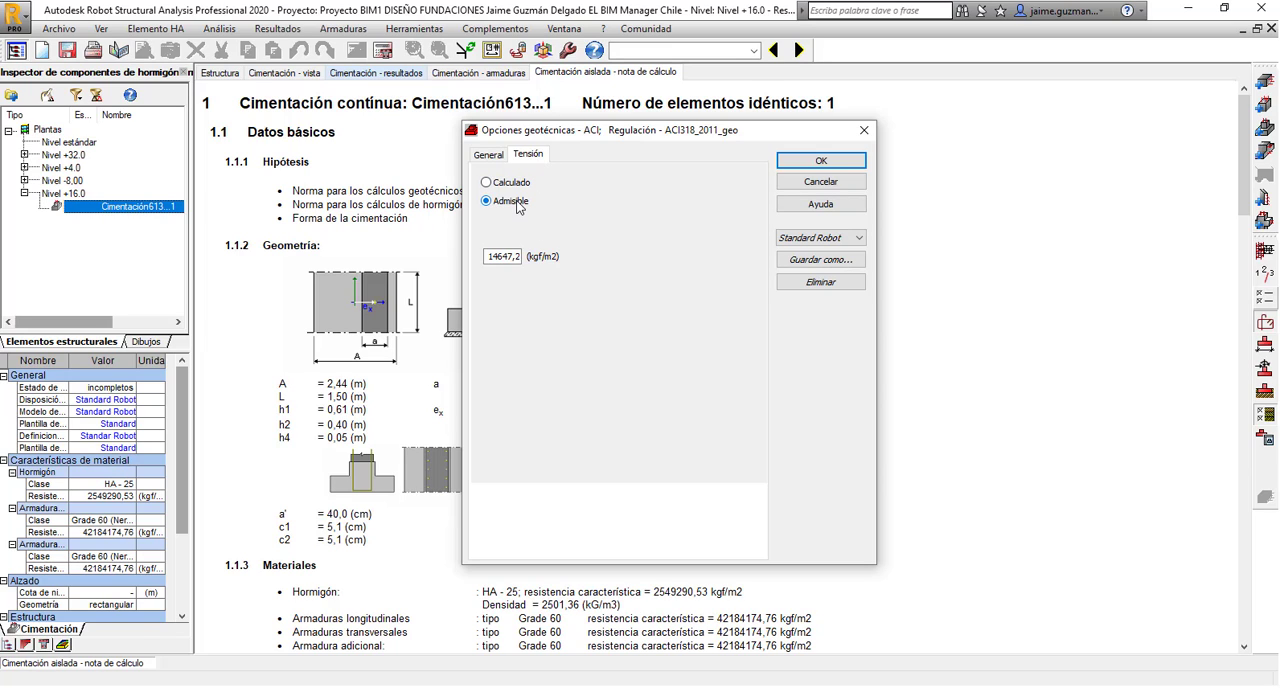
left_click(490, 189)
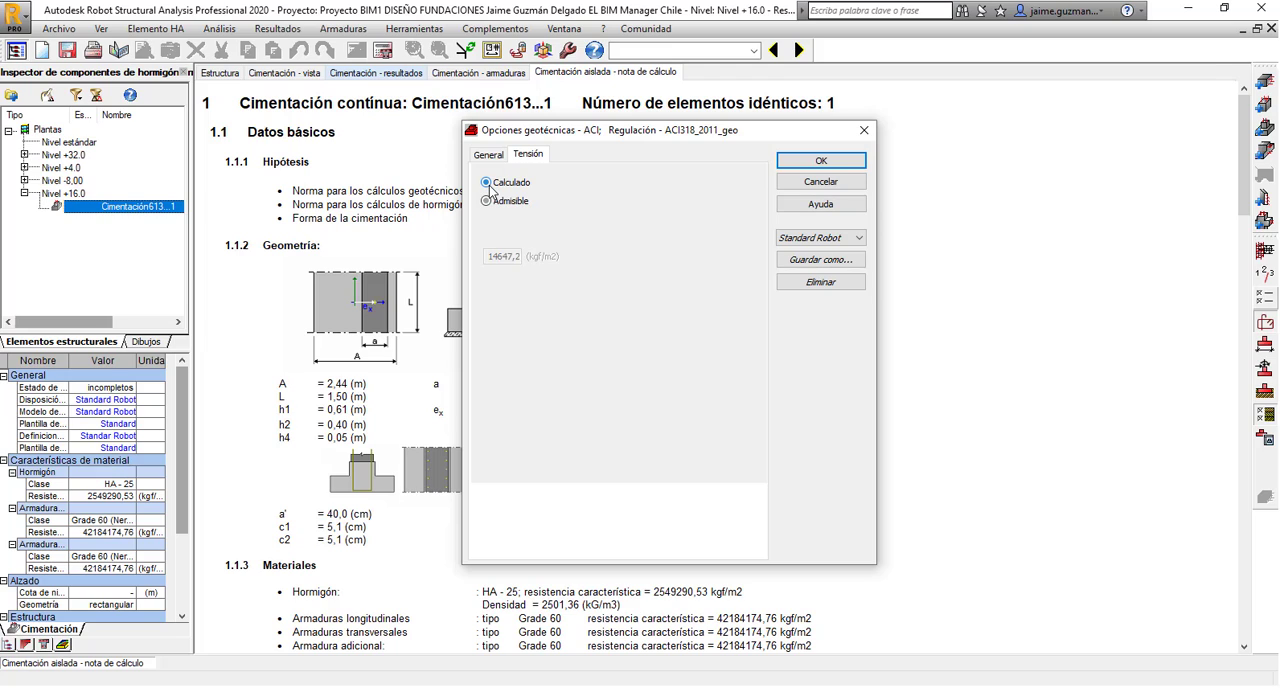
left_click(487, 200)
left_click(499, 257)
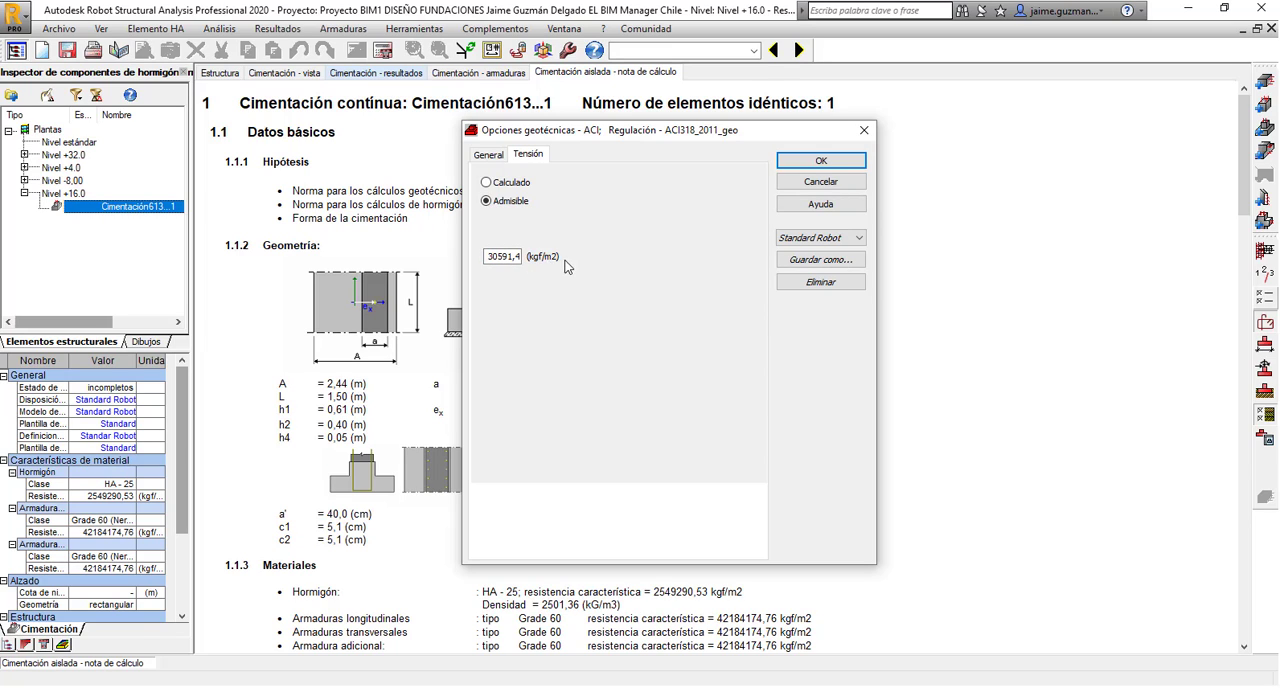
left_click(498, 258)
double_click(492, 256)
Save the geotechnical options with the new allowable stress under Standard Robot and accept them.
left_click(802, 259)
left_click(729, 344)
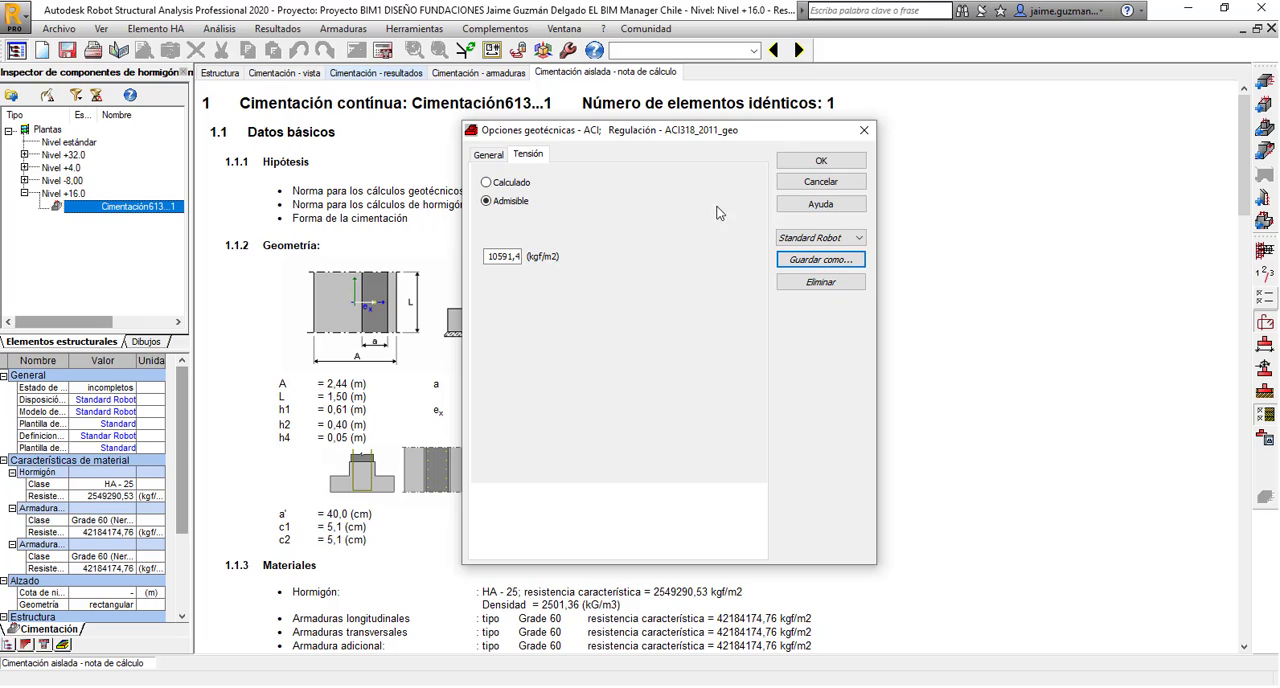
left_click_drag(708, 138, 714, 167)
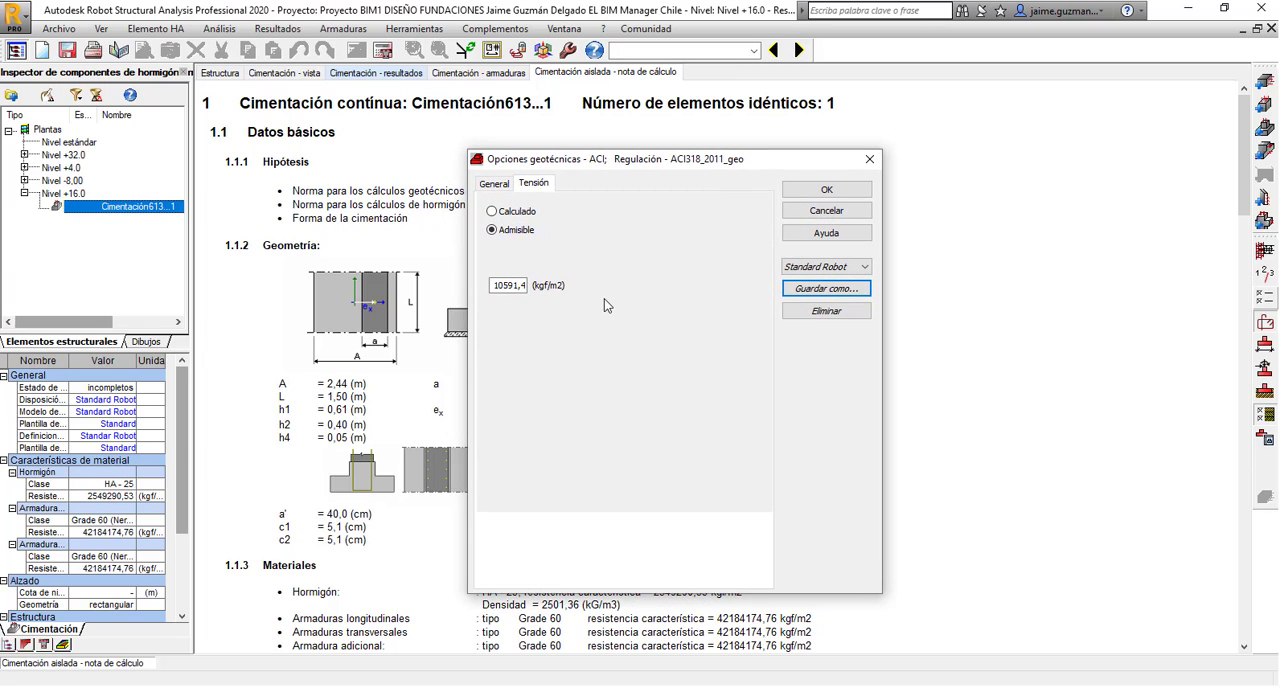
left_click(815, 196)
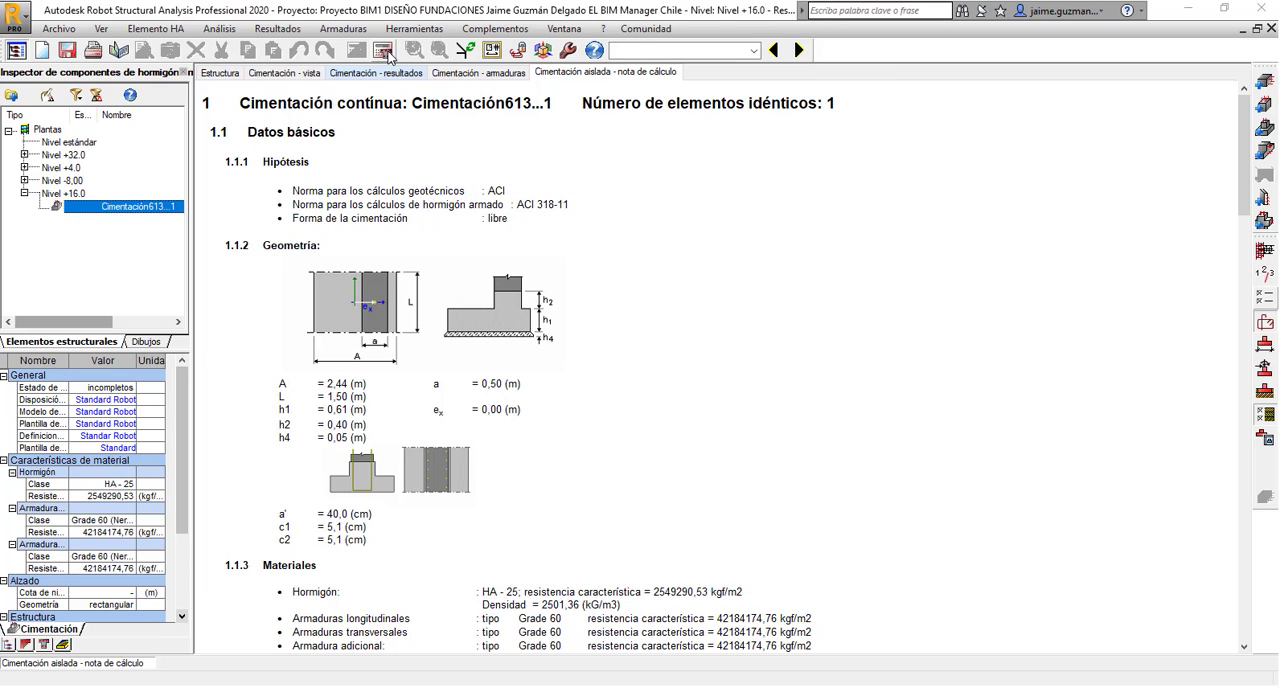
Calculate the strip foundation without generating drawings or preserving existing reinforcement, and inspect the calculated geometry in the foundation view.
left_click(296, 73)
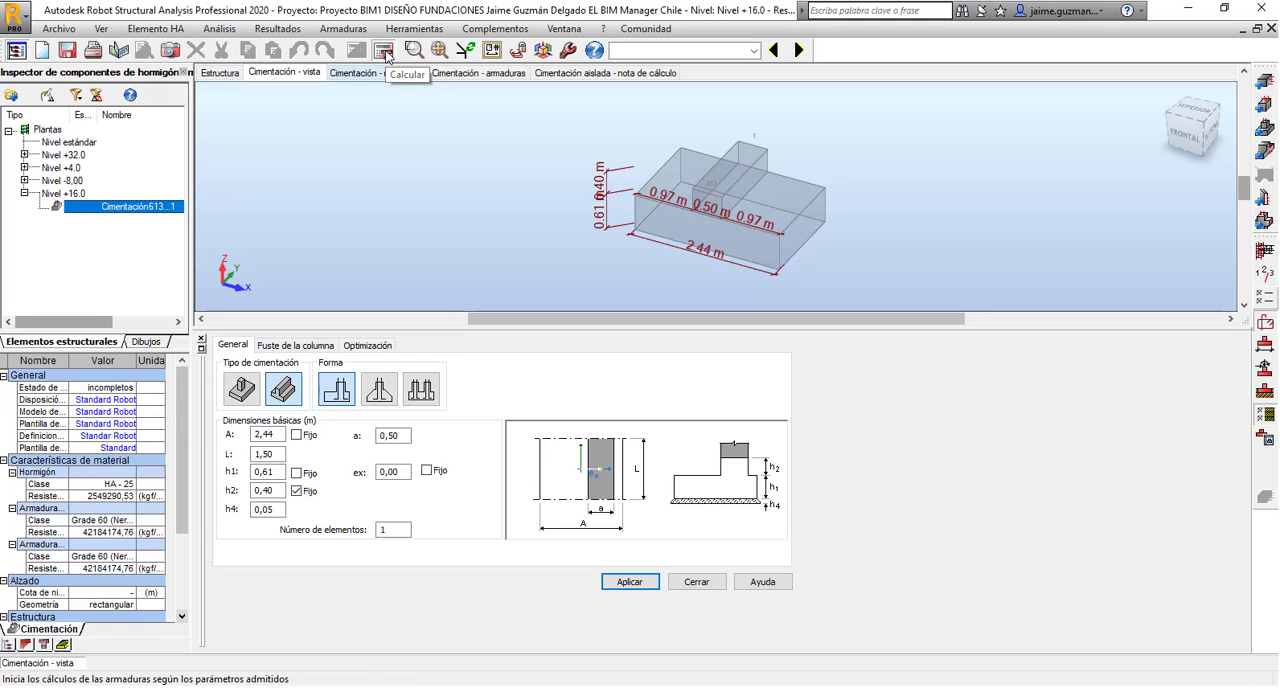
left_click(386, 55)
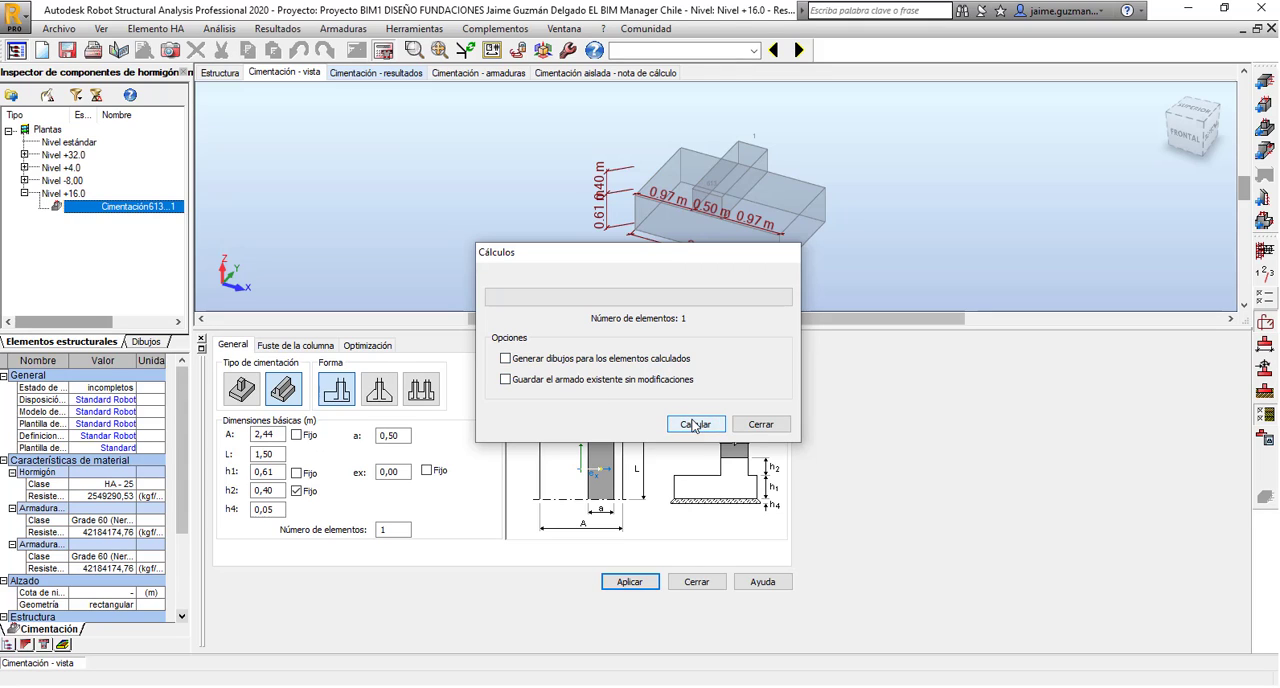
left_click(695, 425)
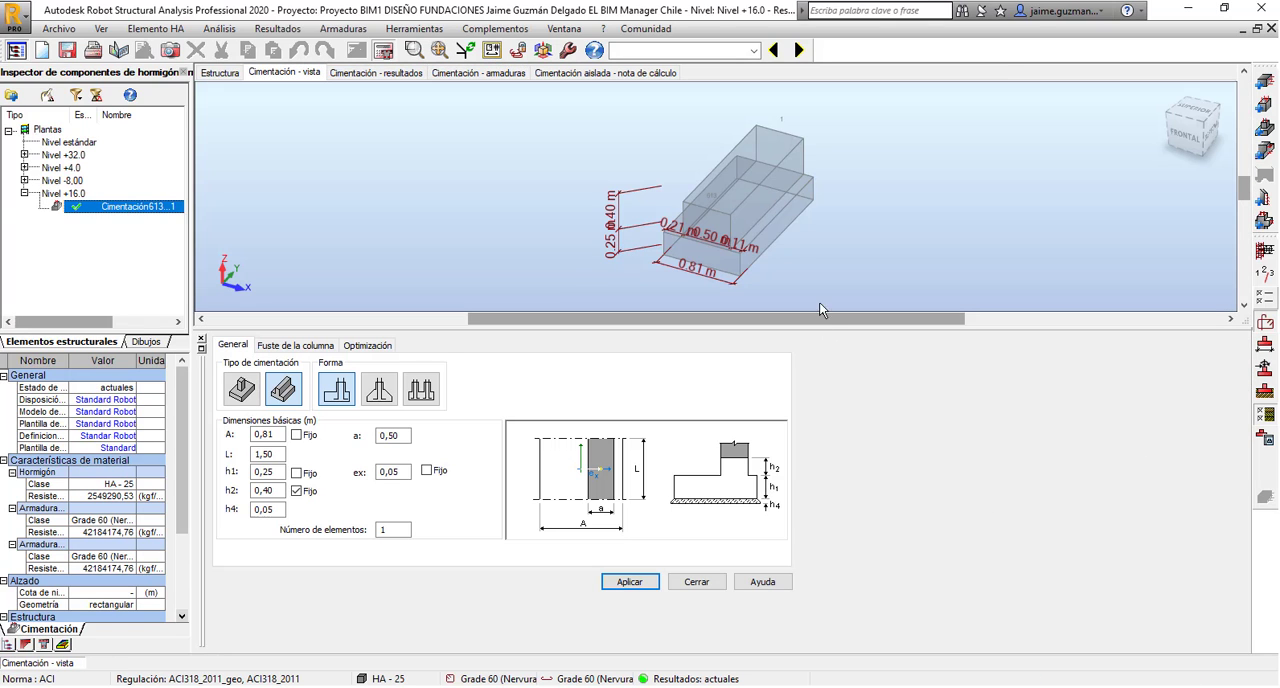
scroll(787, 222, "up", 4)
scroll(802, 238, "down", 4)
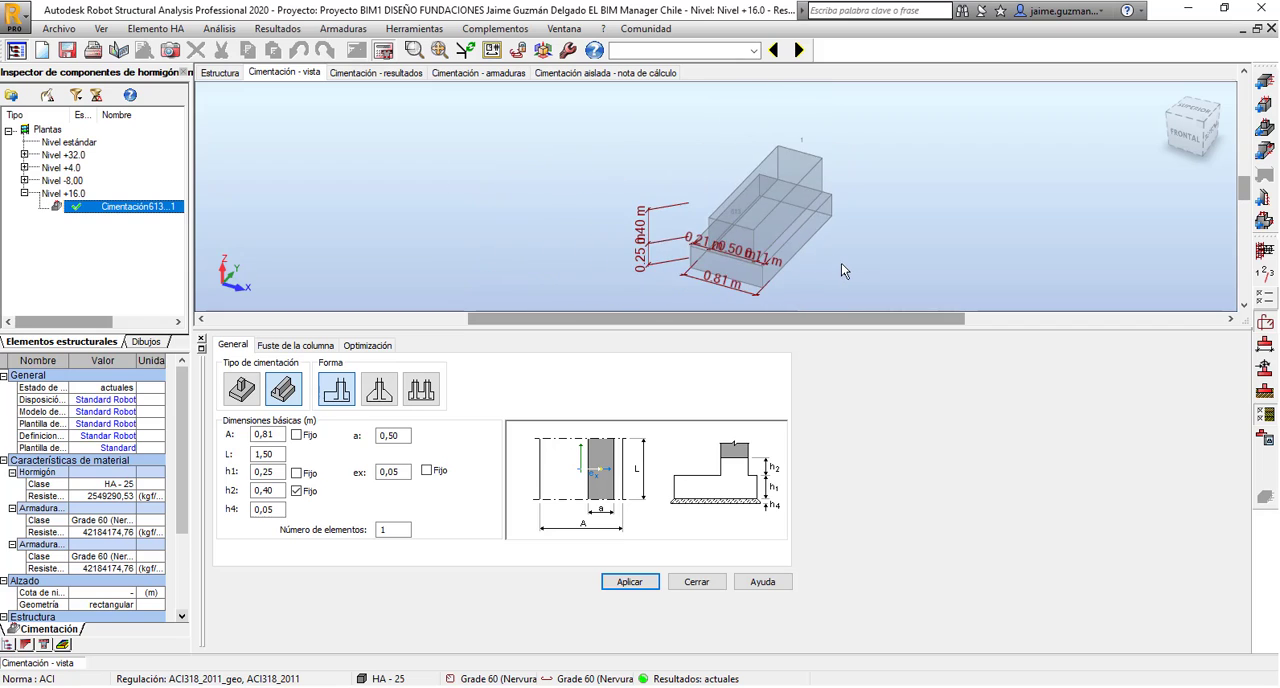
middle_click_drag(841, 263, 870, 266, "shift")
scroll(882, 268, "up", 4)
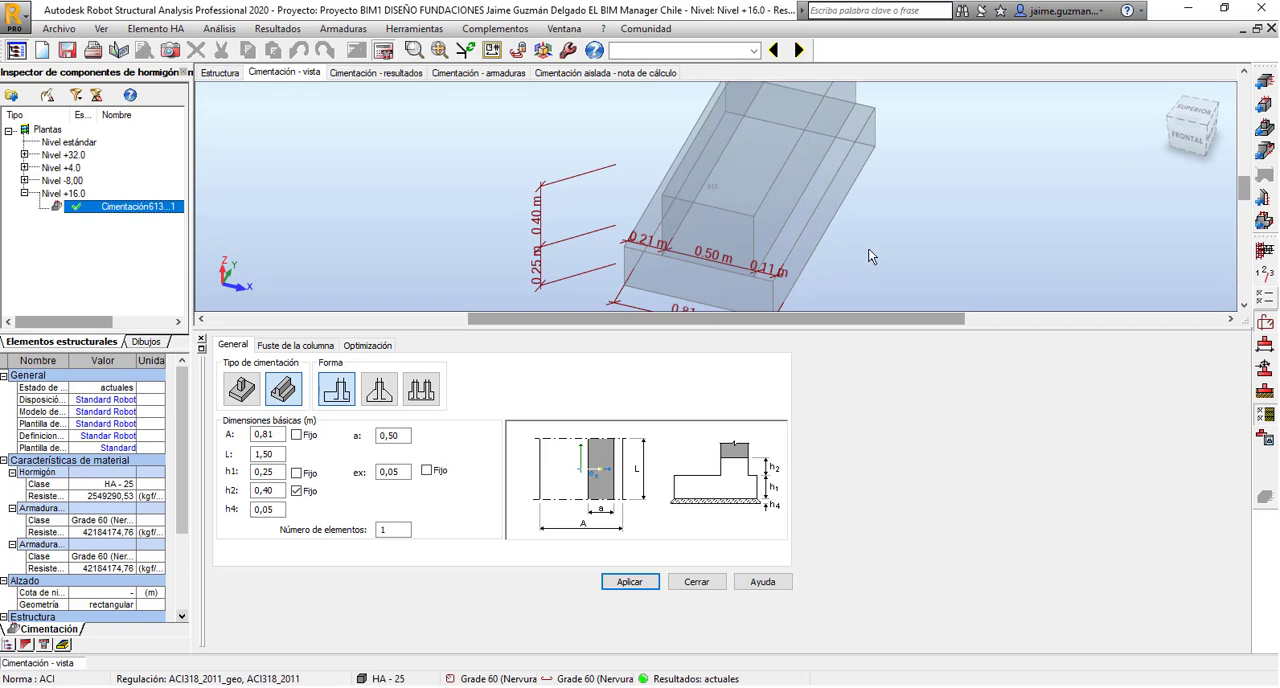
Enlarge the foundation view and examine the calculated strip footing's shape and dimensions from several angles.
scroll(860, 262, "down", 4)
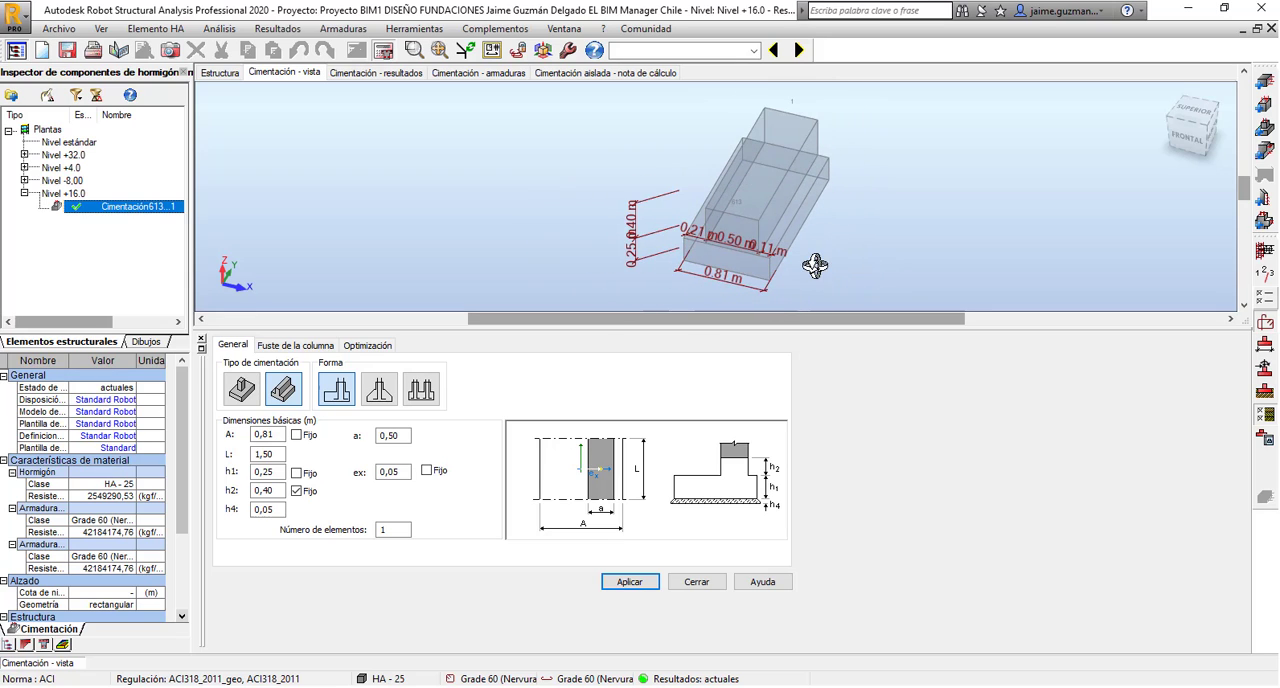
middle_click_drag(812, 258, 744, 249, "shift")
scroll(741, 247, "up", 2)
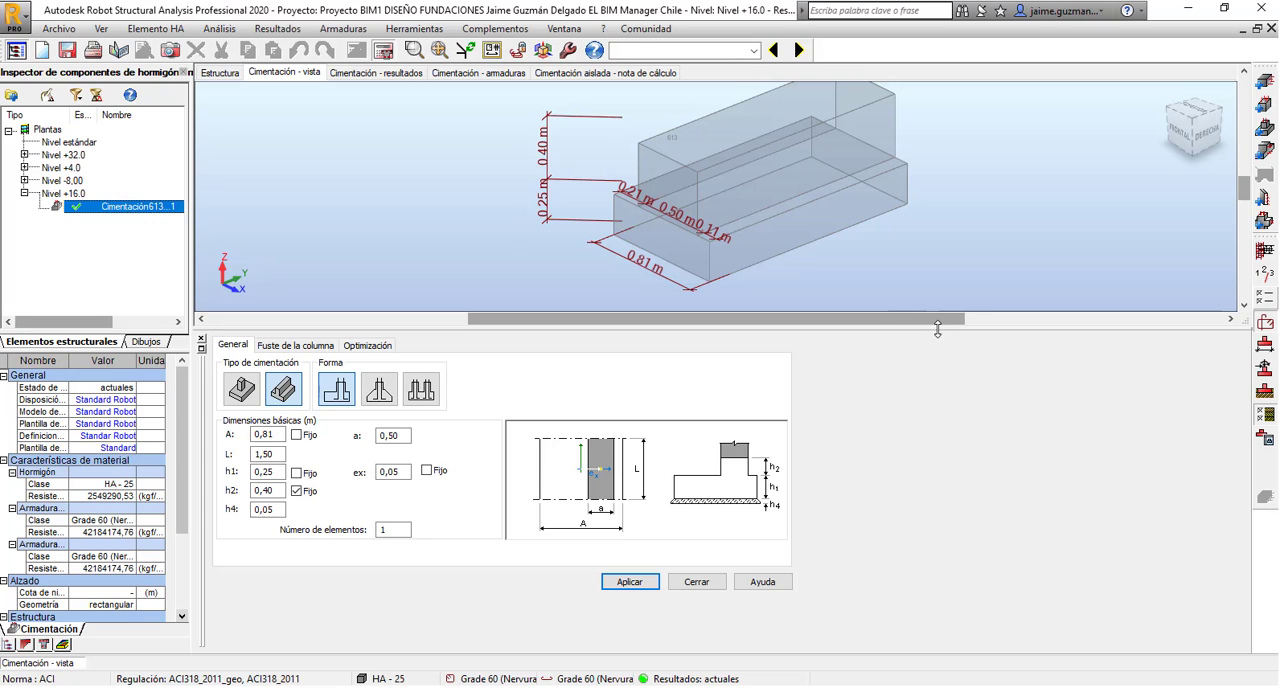
left_click_drag(937, 330, 937, 374)
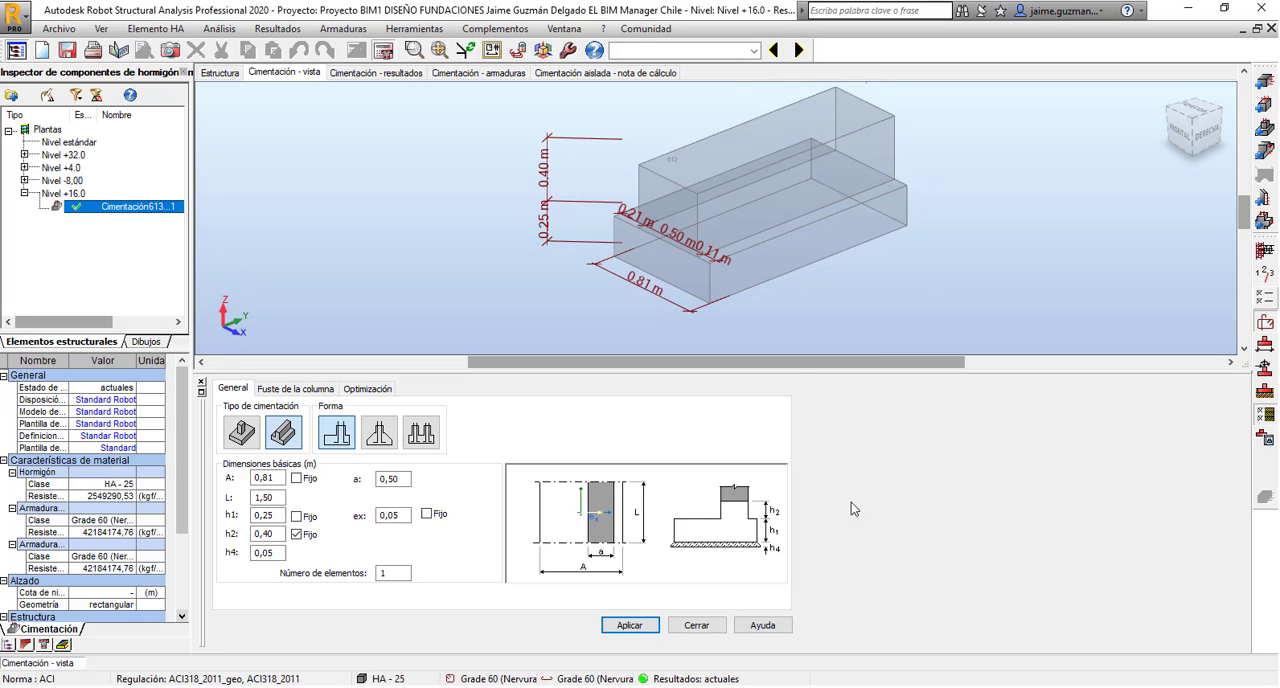
middle_click_drag(794, 283, 801, 333)
scroll(607, 237, "up", 4)
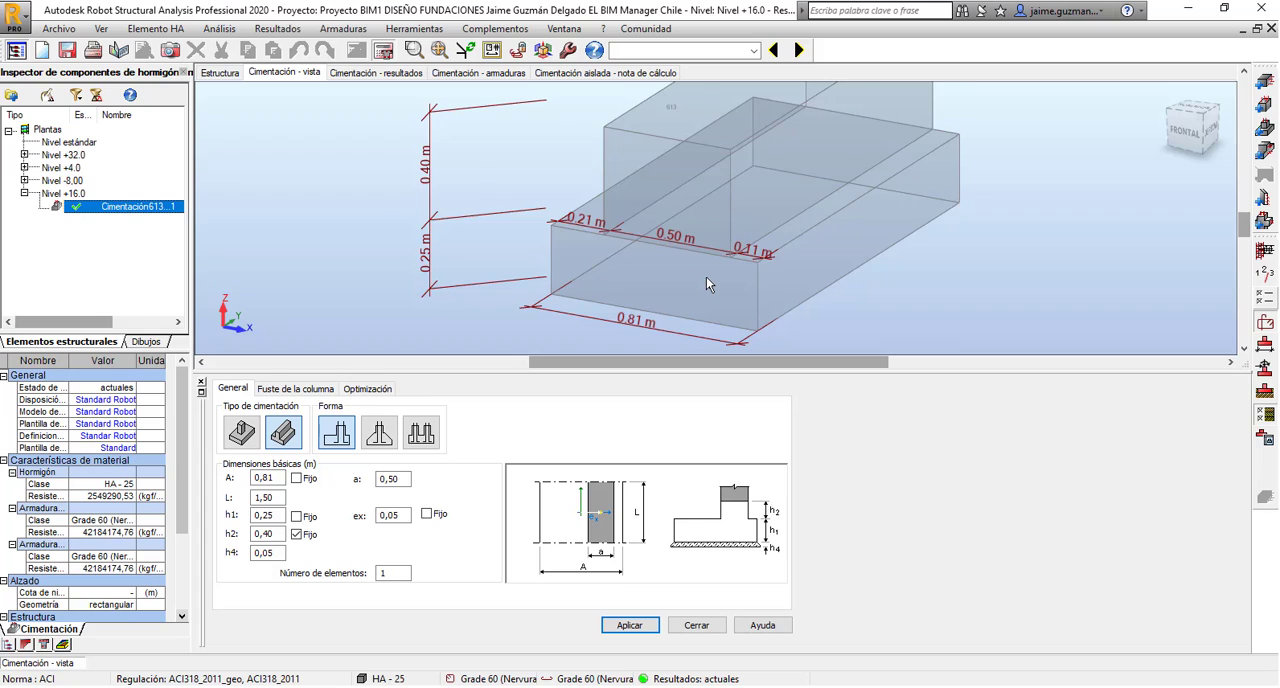
scroll(706, 277, "down", 5)
middle_click_drag(832, 275, 703, 277)
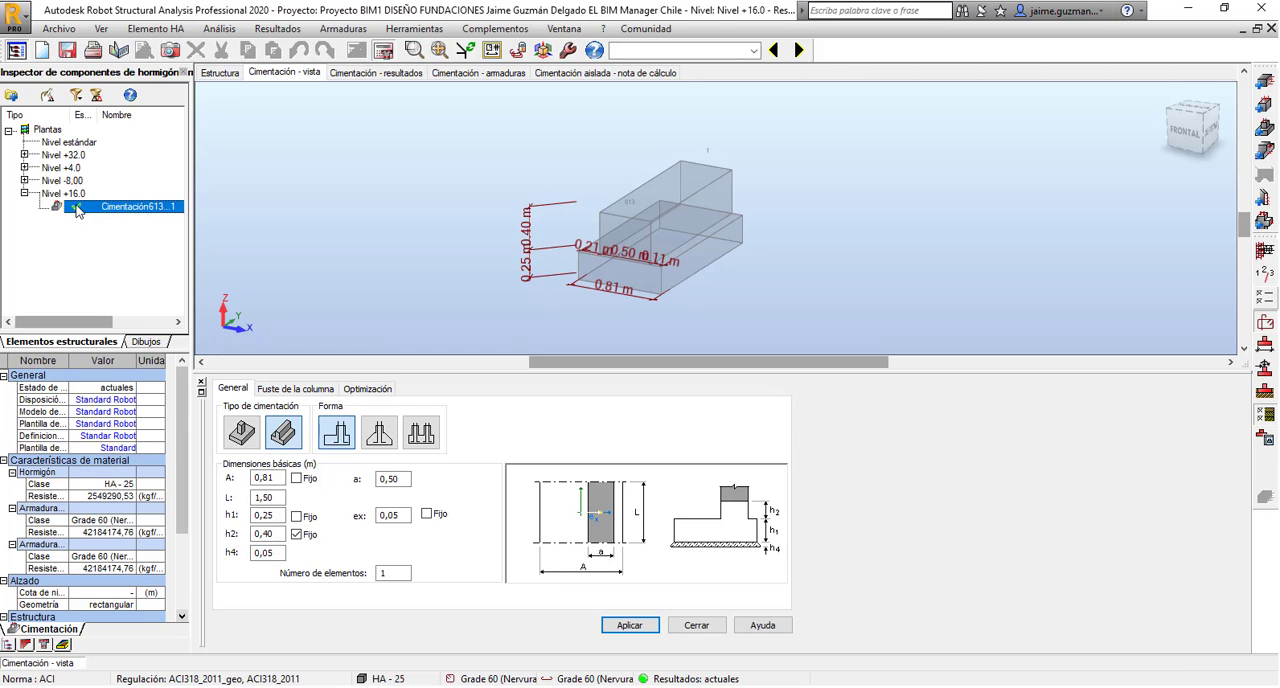
Open the foundation results and inspect the soil stresses in the resistance diagram for the ELS combination 1.00CP+1.00CV+1.00CVT+0.50W.
left_click(382, 75)
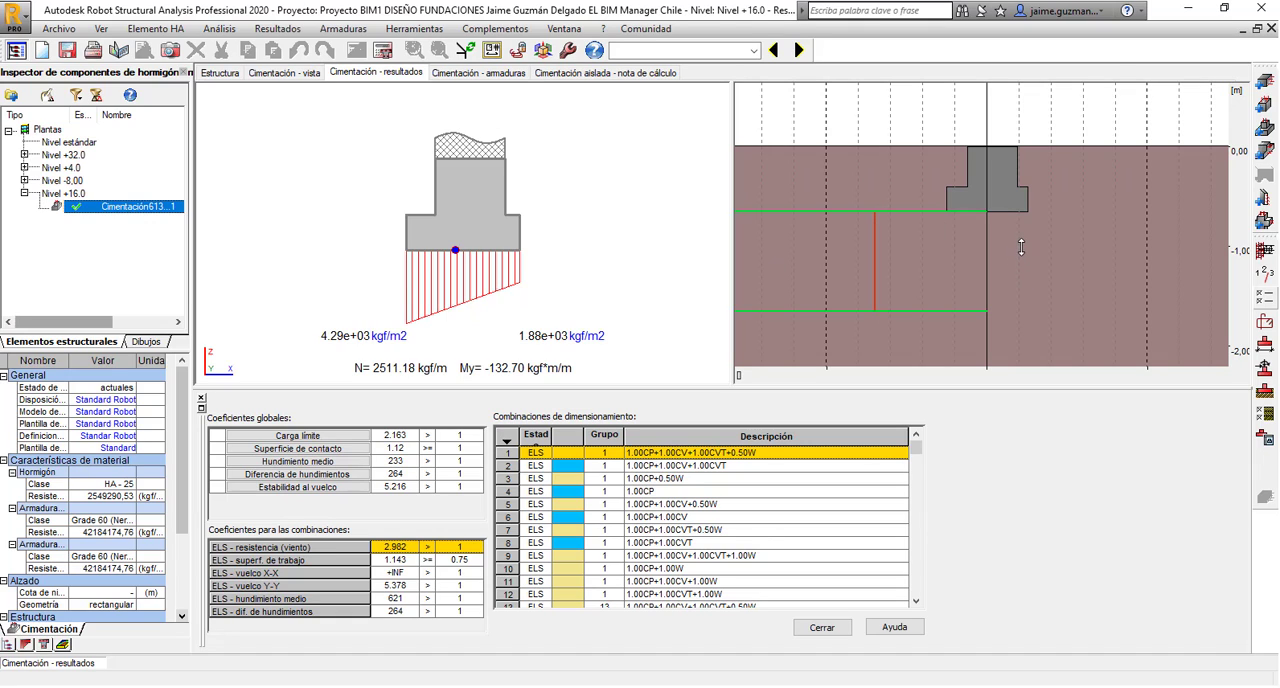
mouse_move(998, 253)
left_mouse_down()
mouse_move(941, 231)
mouse_move(995, 257)
left_mouse_up()
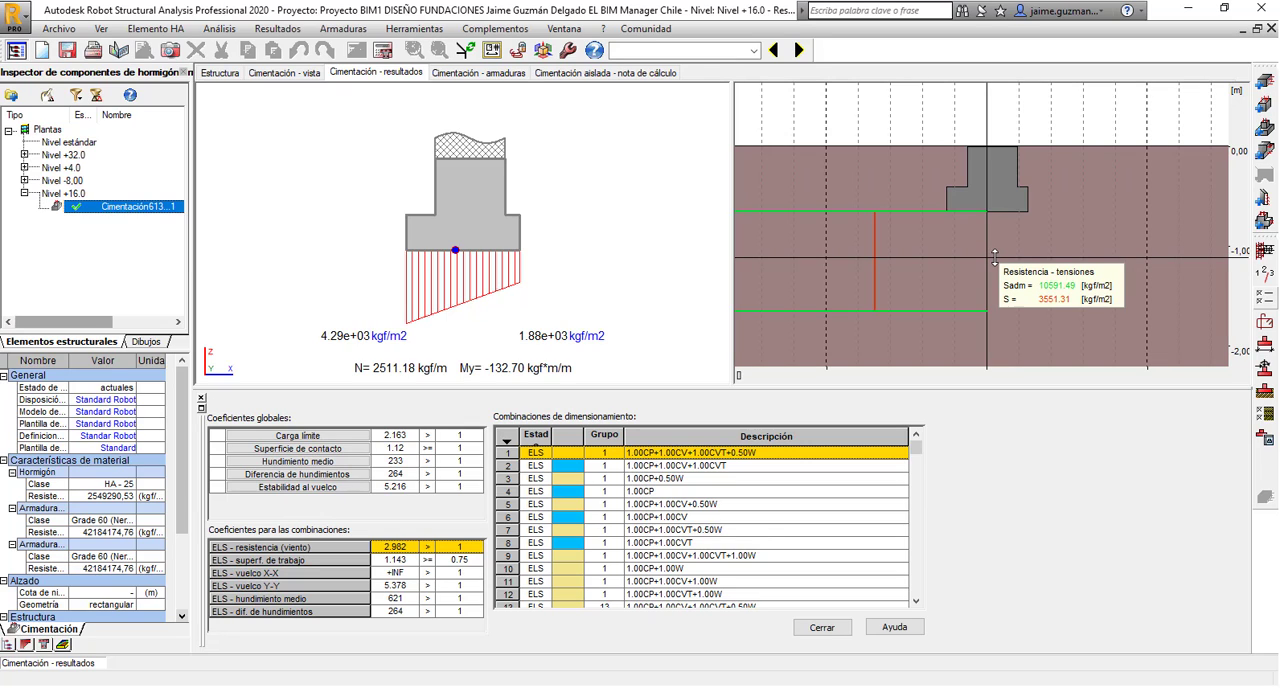
left_click_drag(995, 257, 793, 410)
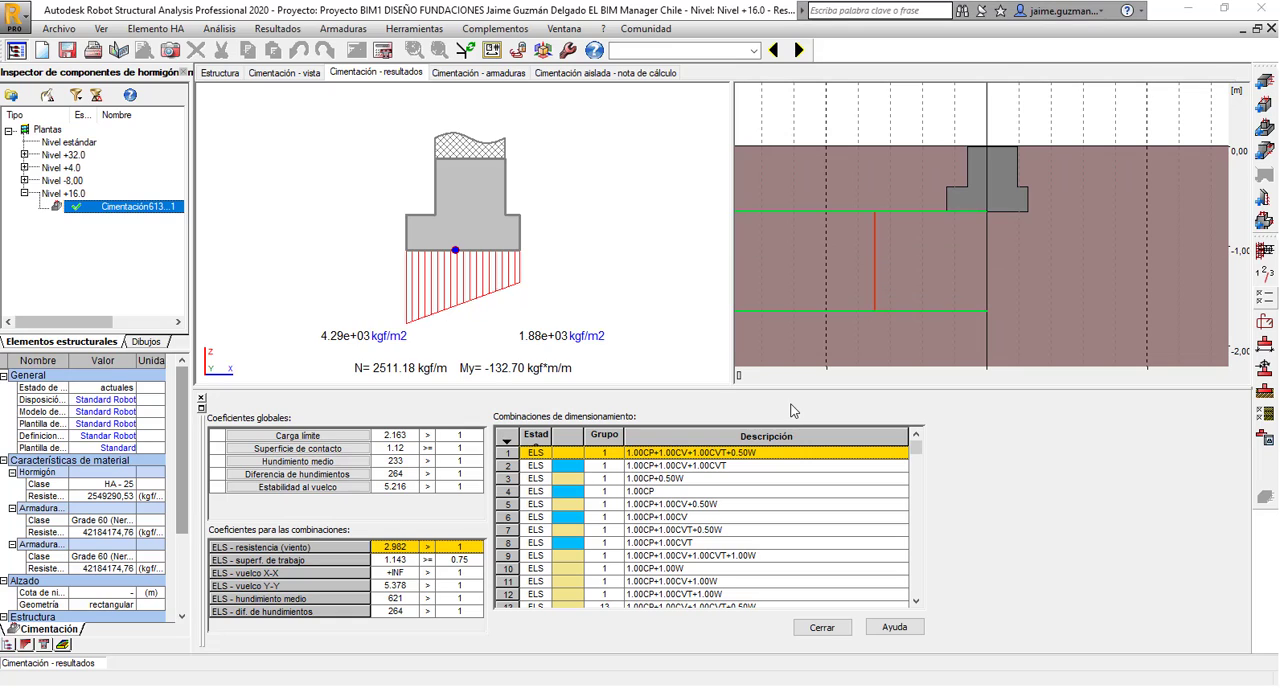
Return to the foundation view and examine the footing width A together with the dimensioned 3D geometry.
left_click(297, 74)
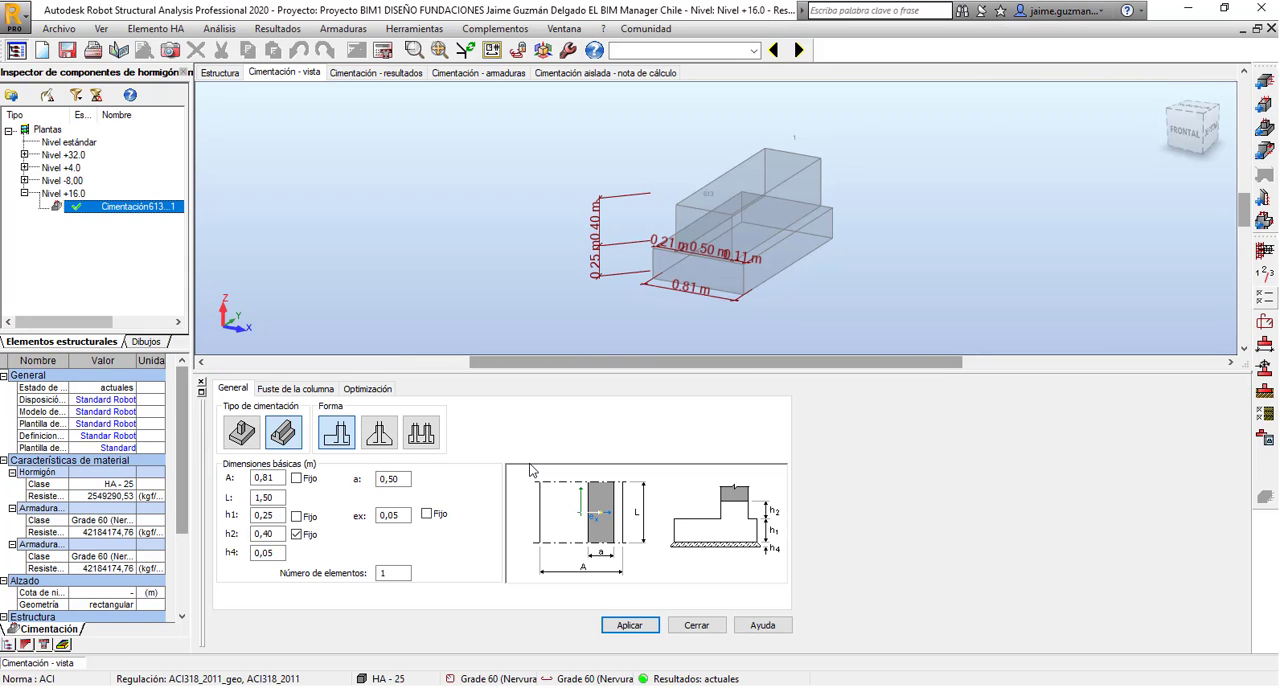
left_click(272, 480)
double_click(271, 479)
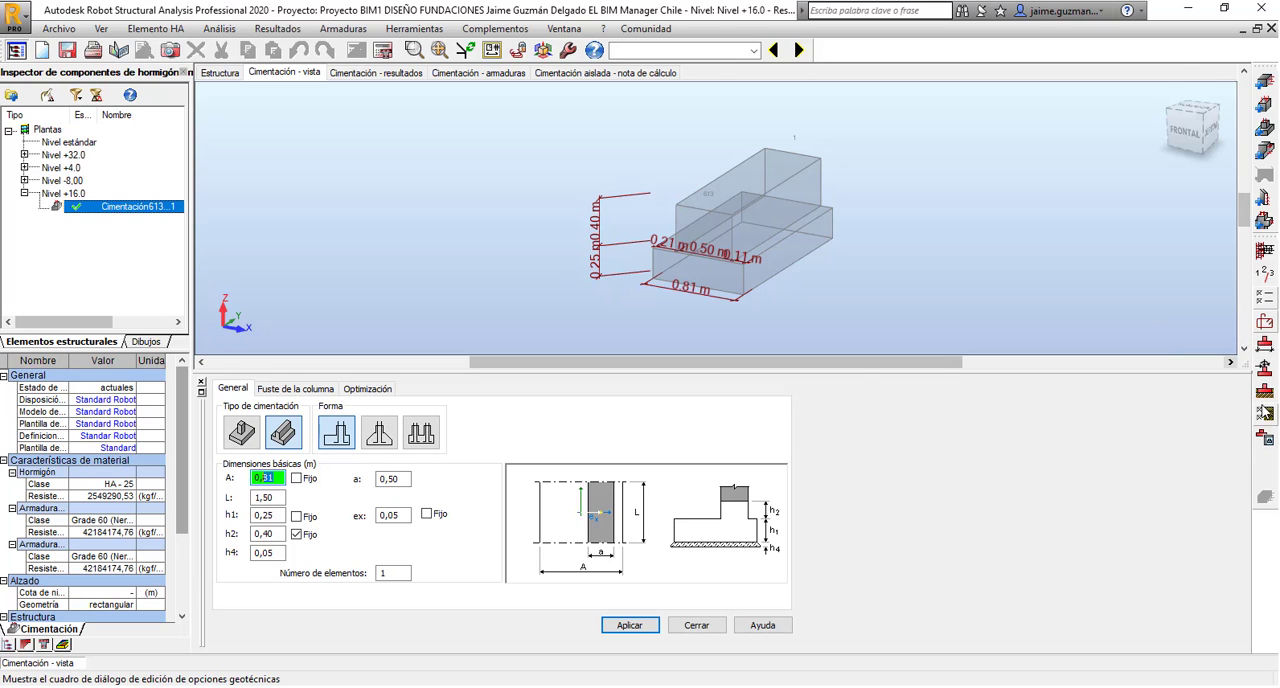
scroll(728, 266, "down", 2)
middle_click_drag(787, 267, 748, 276)
scroll(737, 262, "up", 3)
scroll(737, 261, "up", 2)
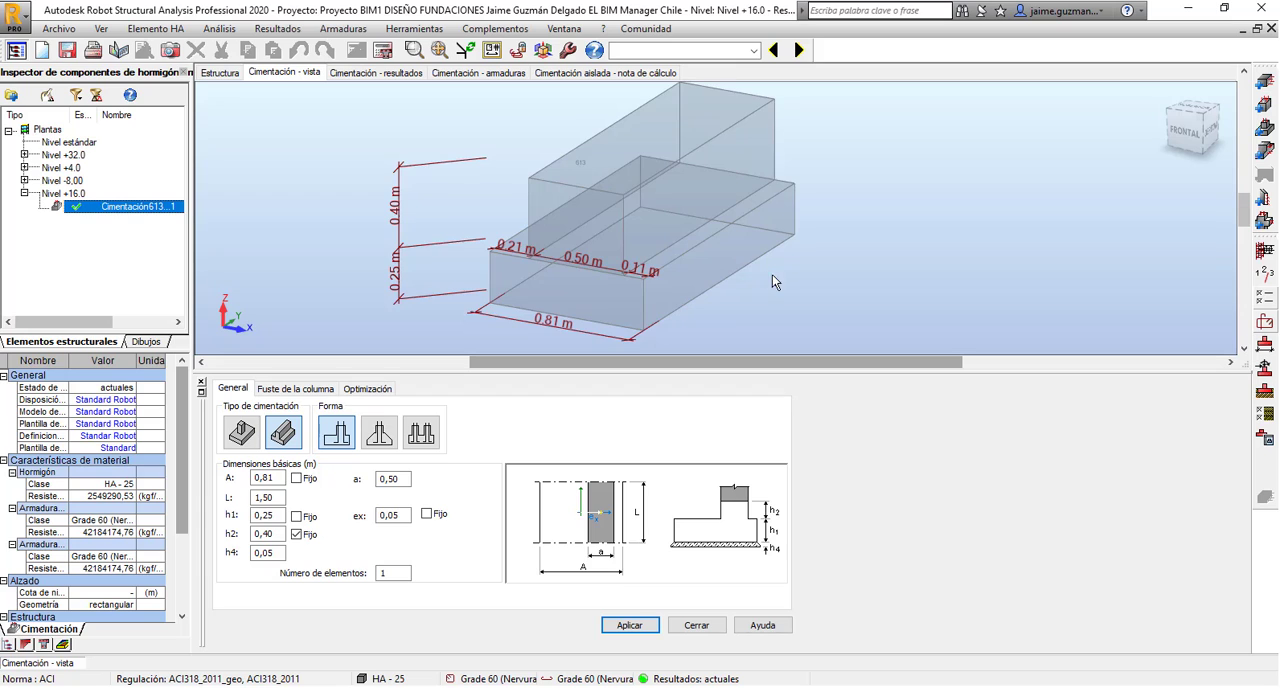
scroll(785, 282, "down", 1)
mouse_move(777, 299)
middle_mouse_down("shift")
mouse_move(750, 297)
mouse_move(777, 289)
mouse_move(780, 300)
mouse_move(771, 291)
middle_mouse_up("shift")
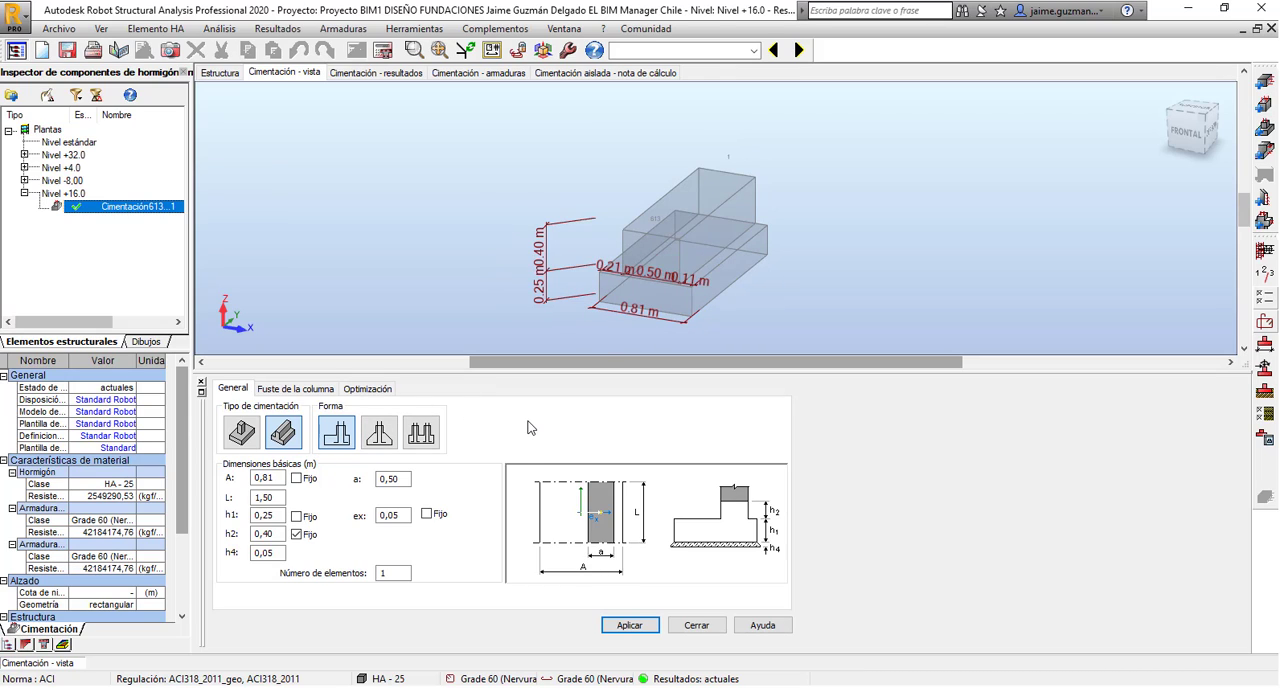
Review the design codes and load codes in the project preferences, then close them without changes.
left_click(414, 28)
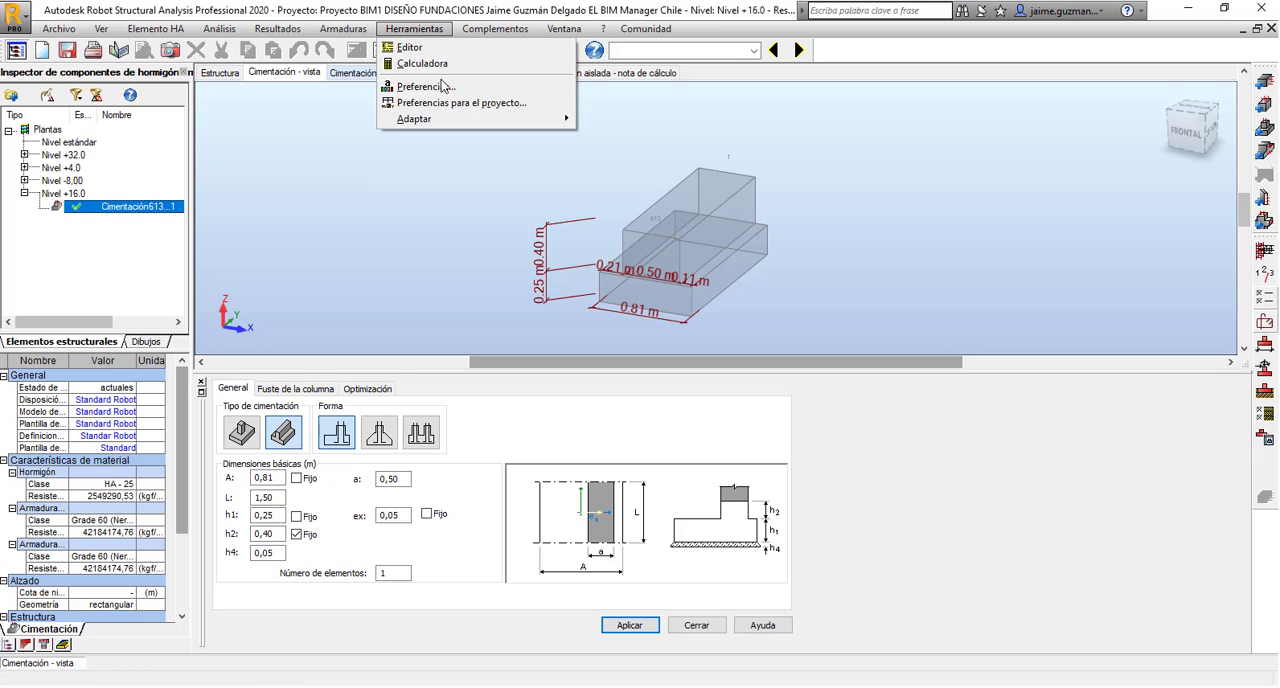
left_click(467, 104)
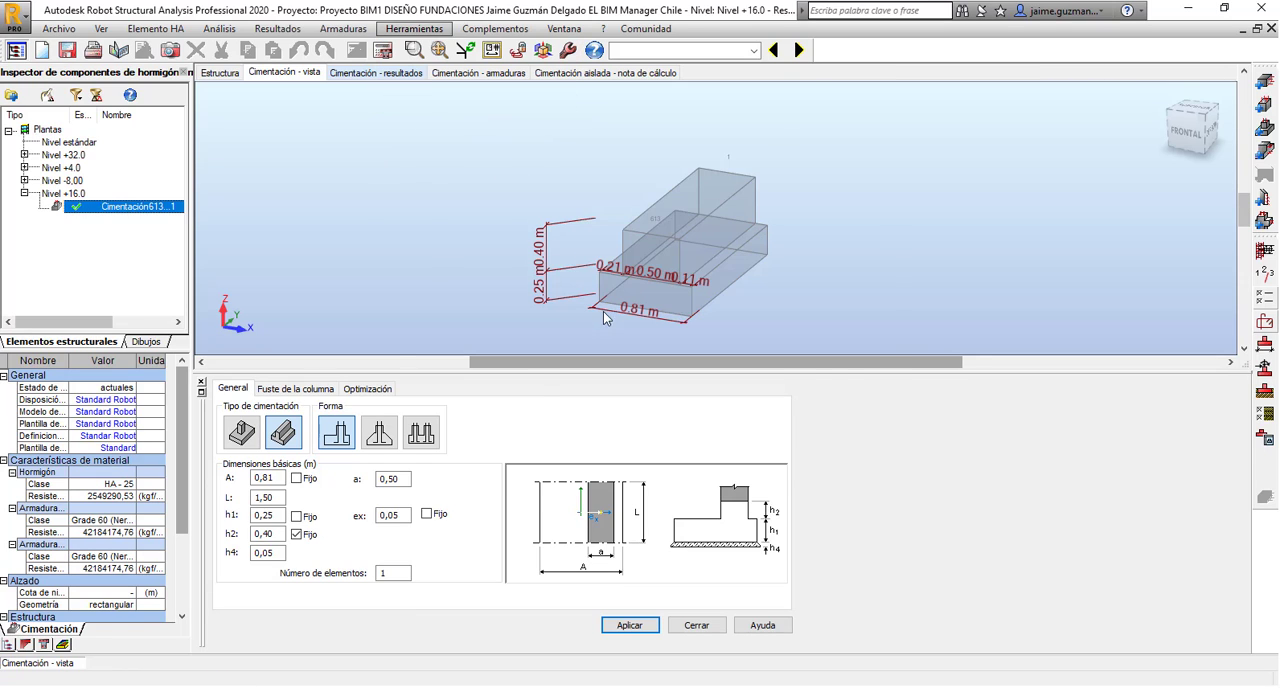
left_click(417, 304)
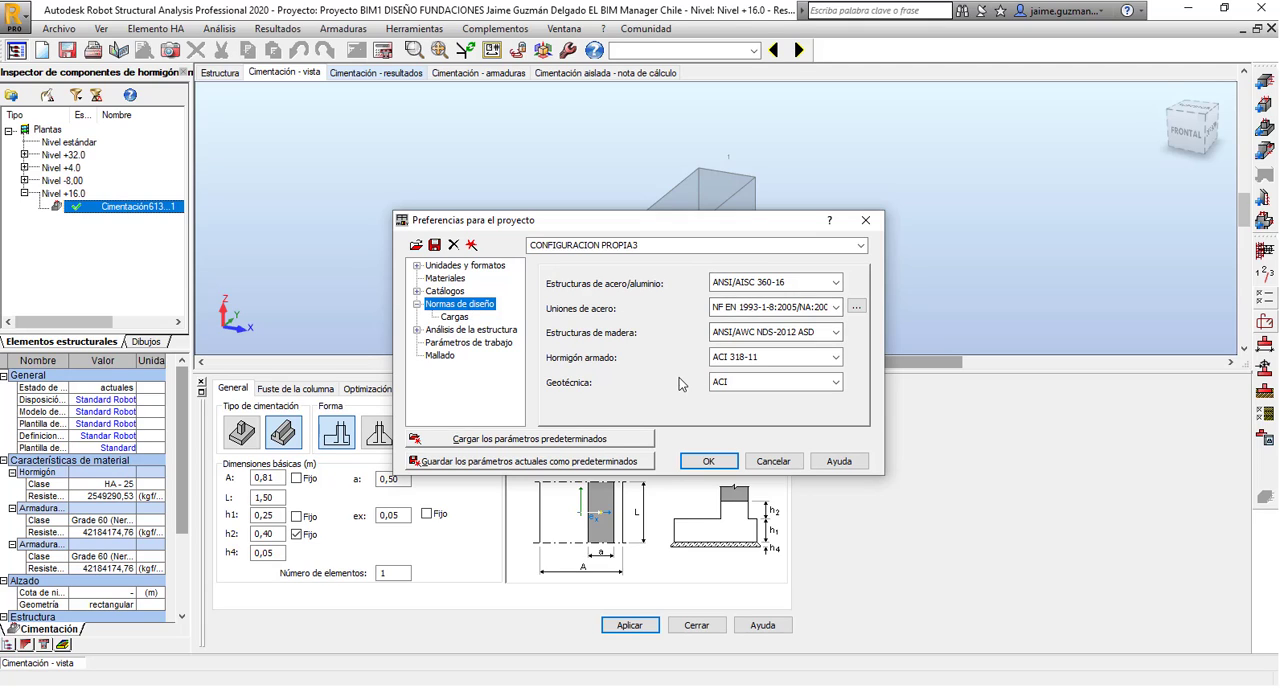
left_click(460, 318)
left_click(866, 220)
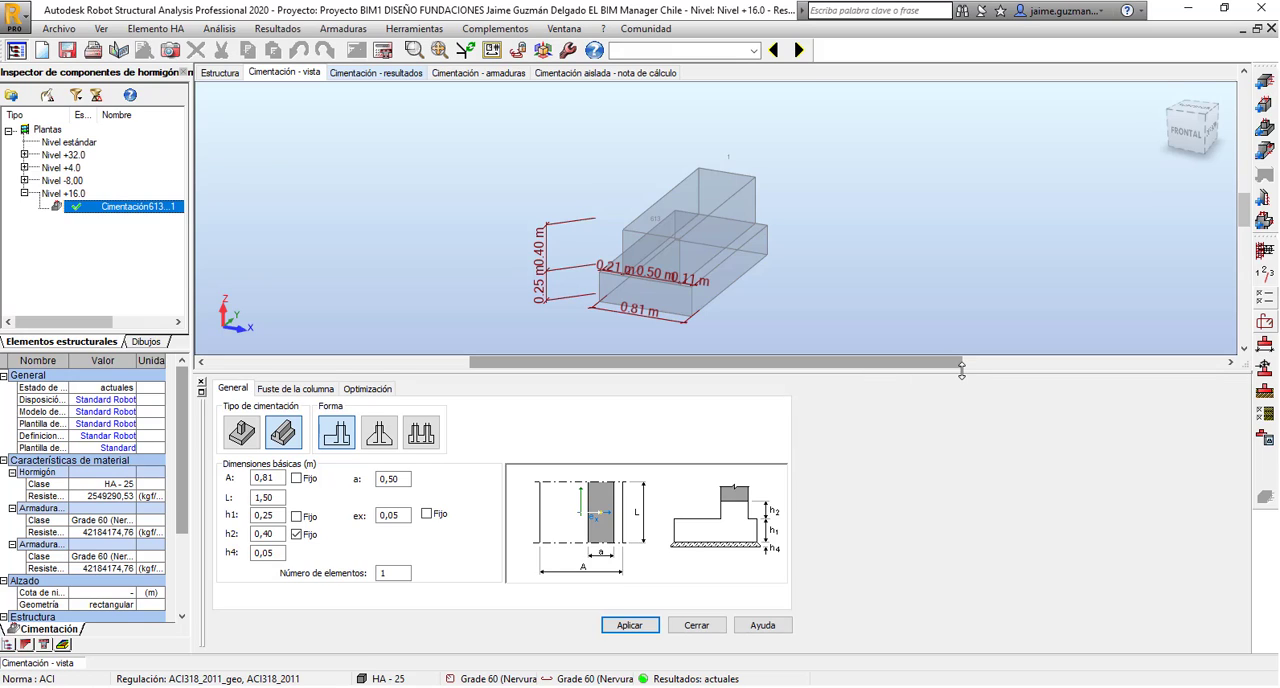
left_click_drag(990, 368, 996, 393)
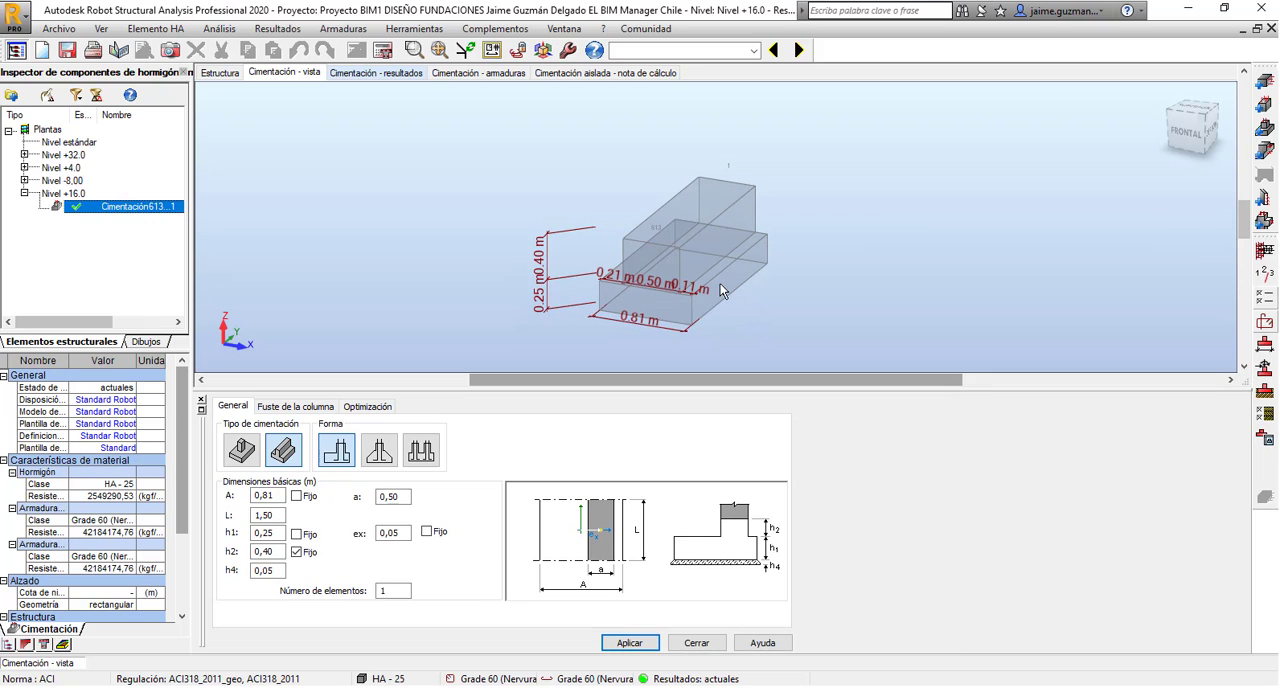
scroll(720, 283, "up", 2)
middle_click_drag(802, 307, 768, 295, "shift")
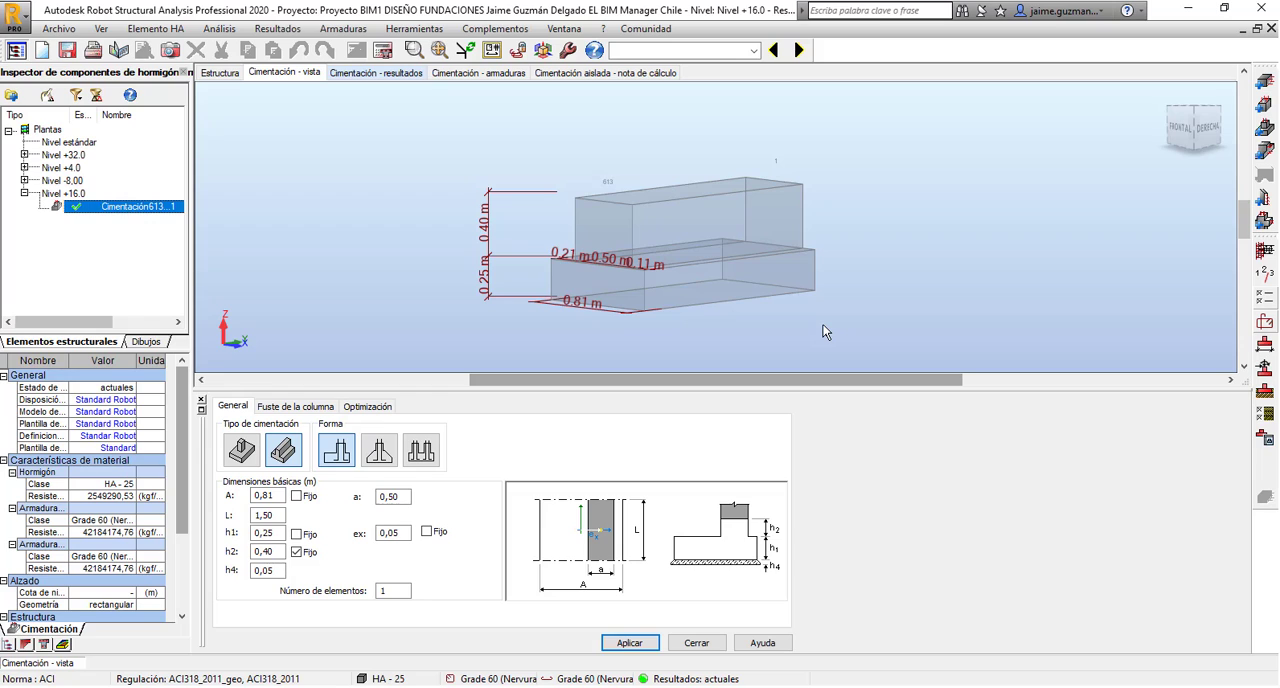
middle_click_drag(735, 307, 710, 302)
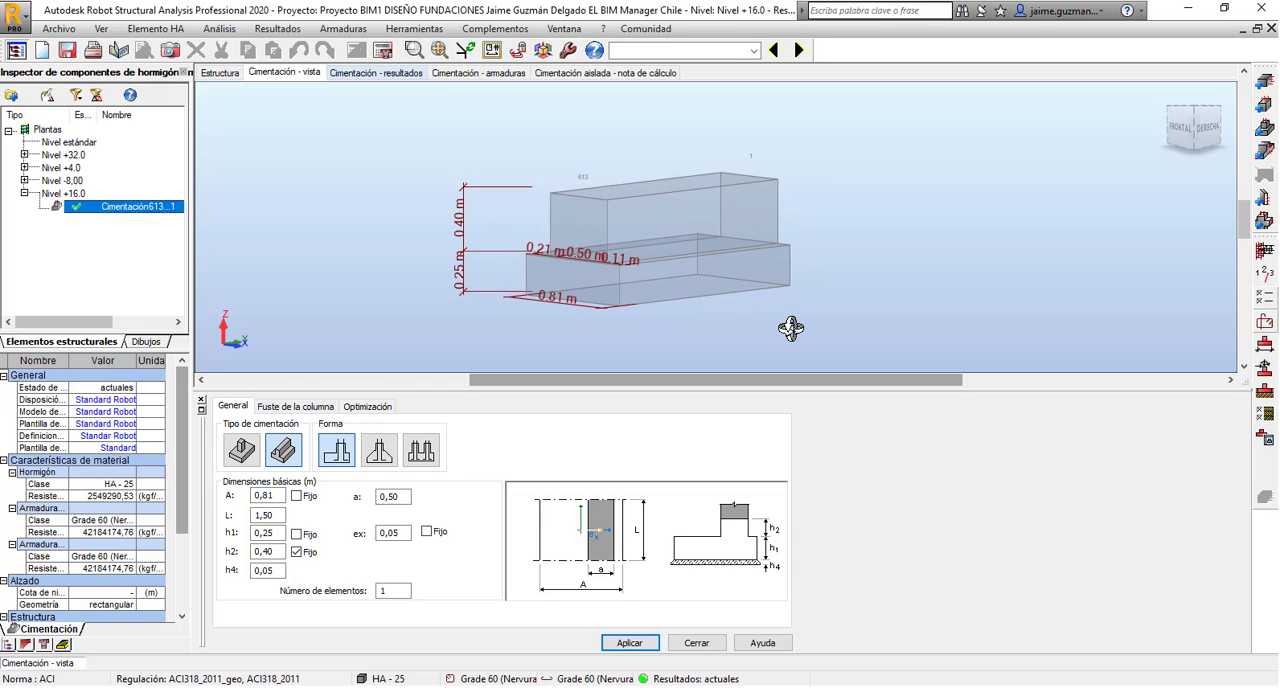
middle_click_drag(790, 328, 803, 337, "shift")
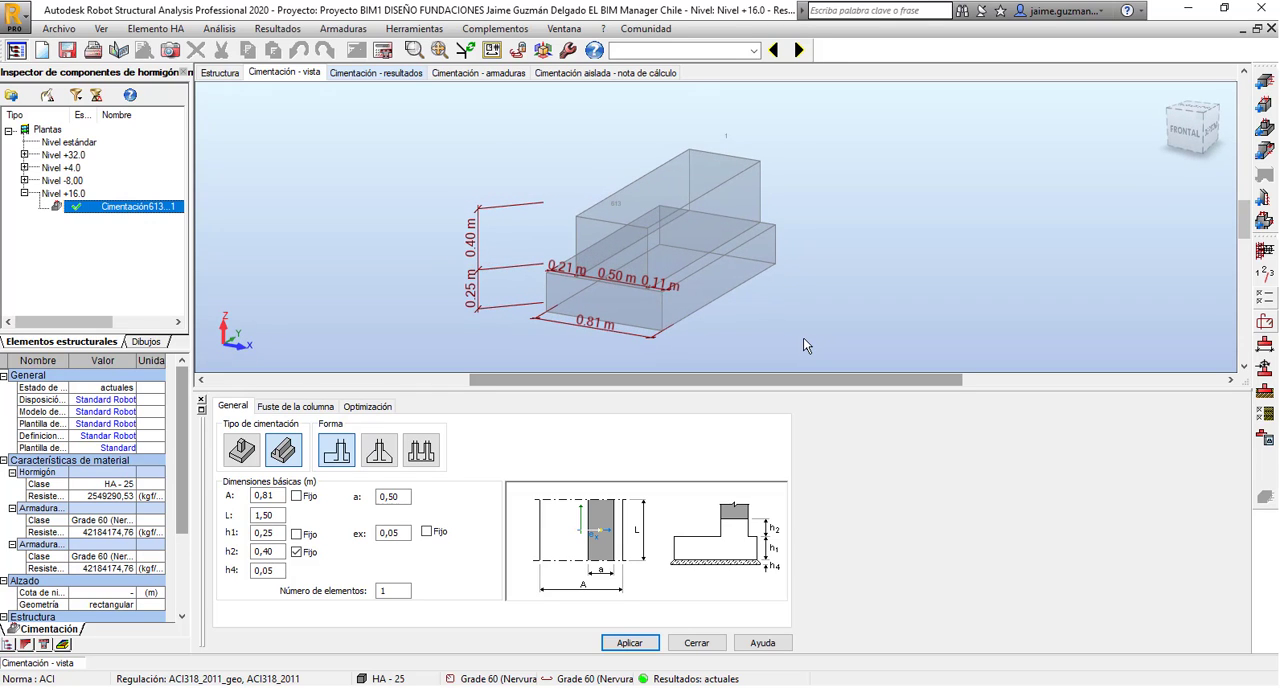